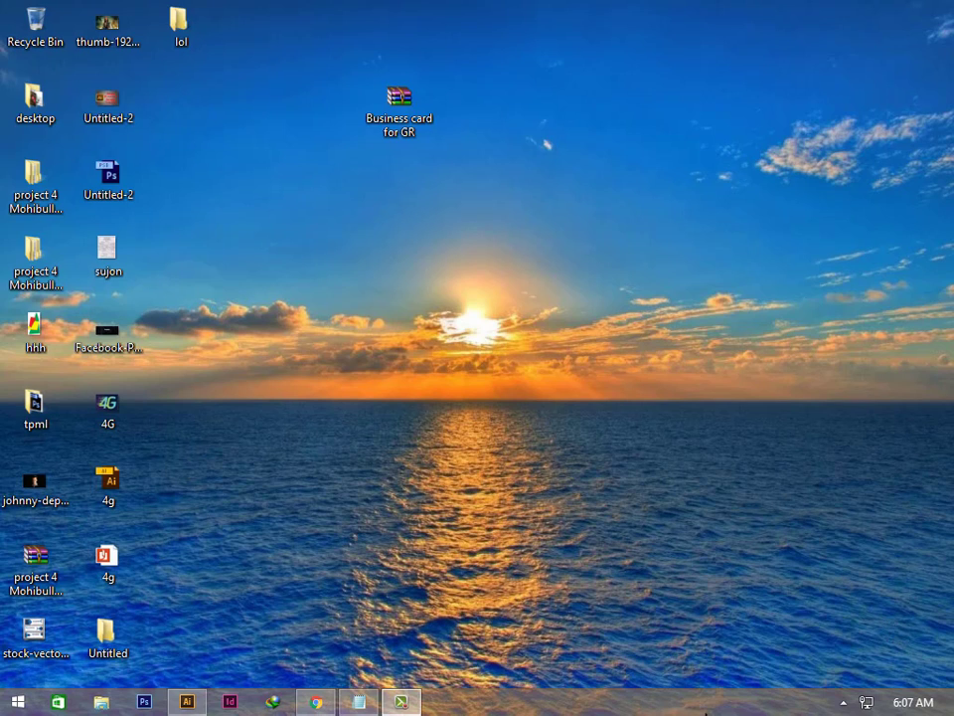
# Step: Bring up the Notepad topic notes and highlight the first topic, Black vs Rich black
pyautogui.click(350, 703)
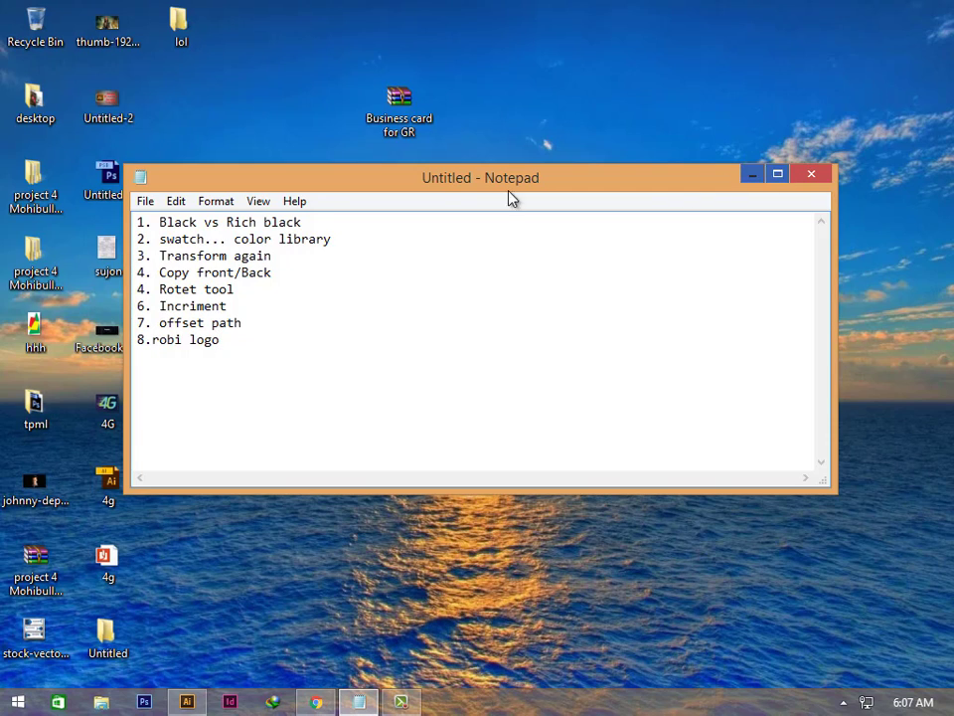
pyautogui.moveTo(332, 183); pyautogui.dragTo(458, 221)
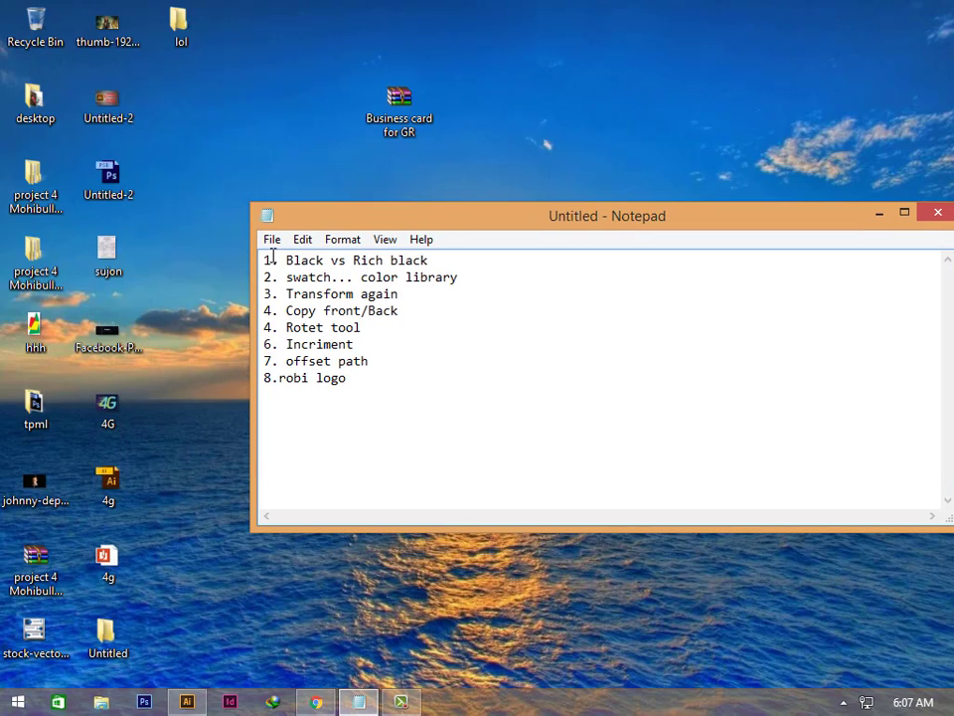
pyautogui.moveTo(267, 261); pyautogui.dragTo(434, 258)
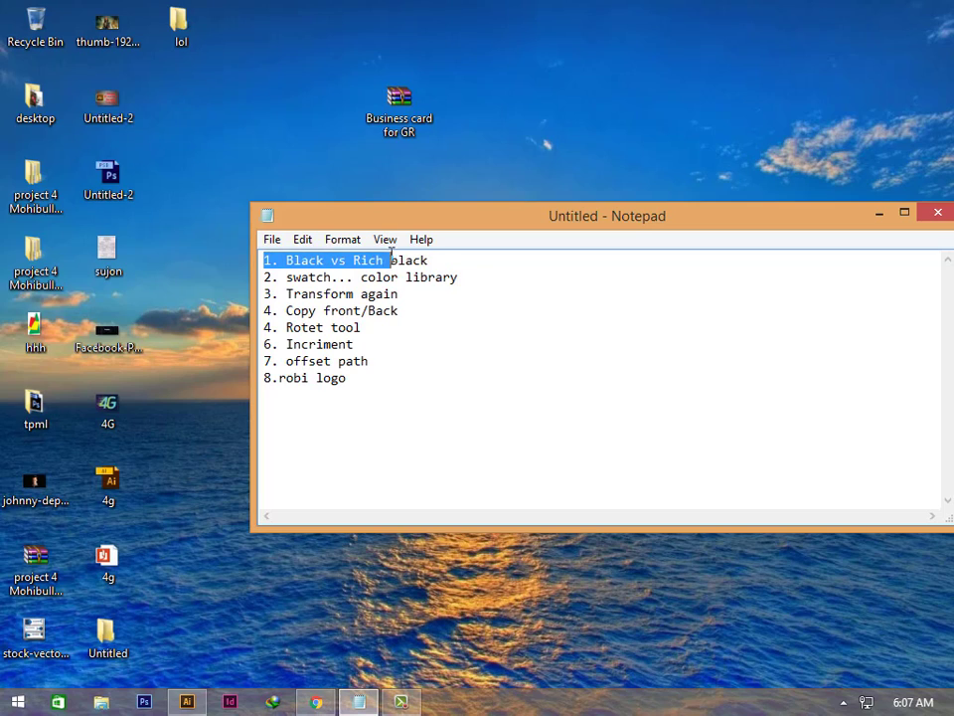
pyautogui.click(435, 262)
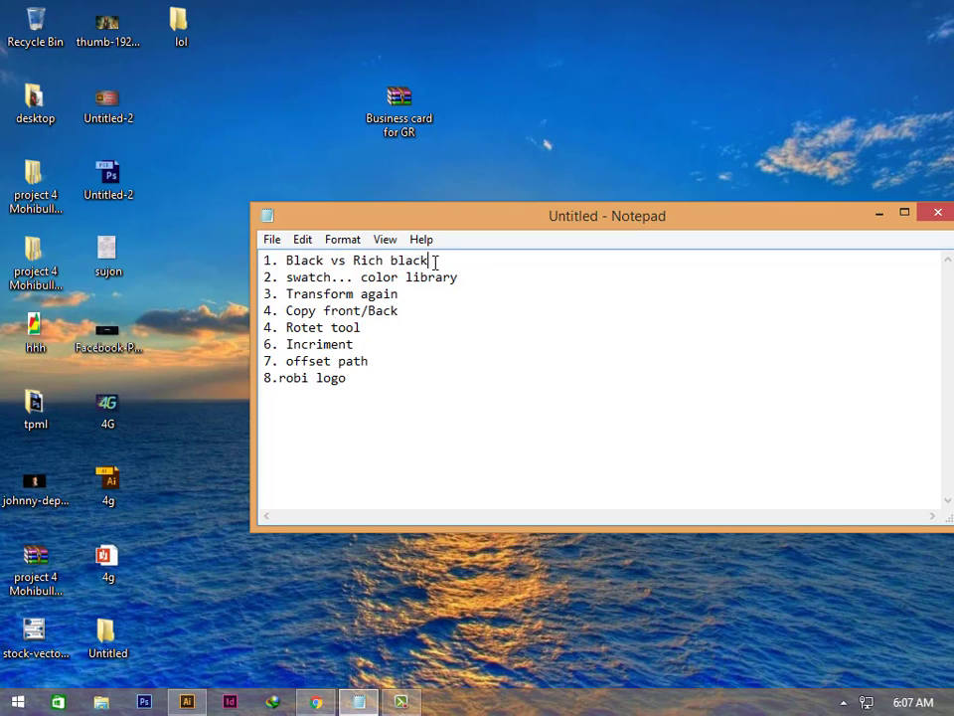
pyautogui.moveTo(432, 260); pyautogui.dragTo(276, 260)
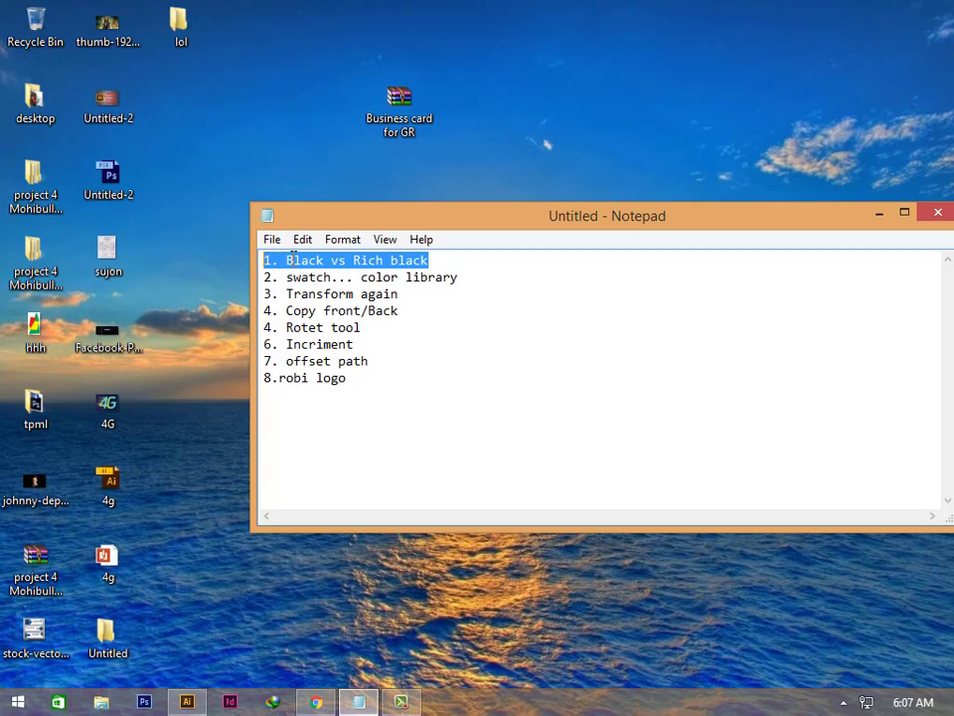
pyautogui.click(289, 260)
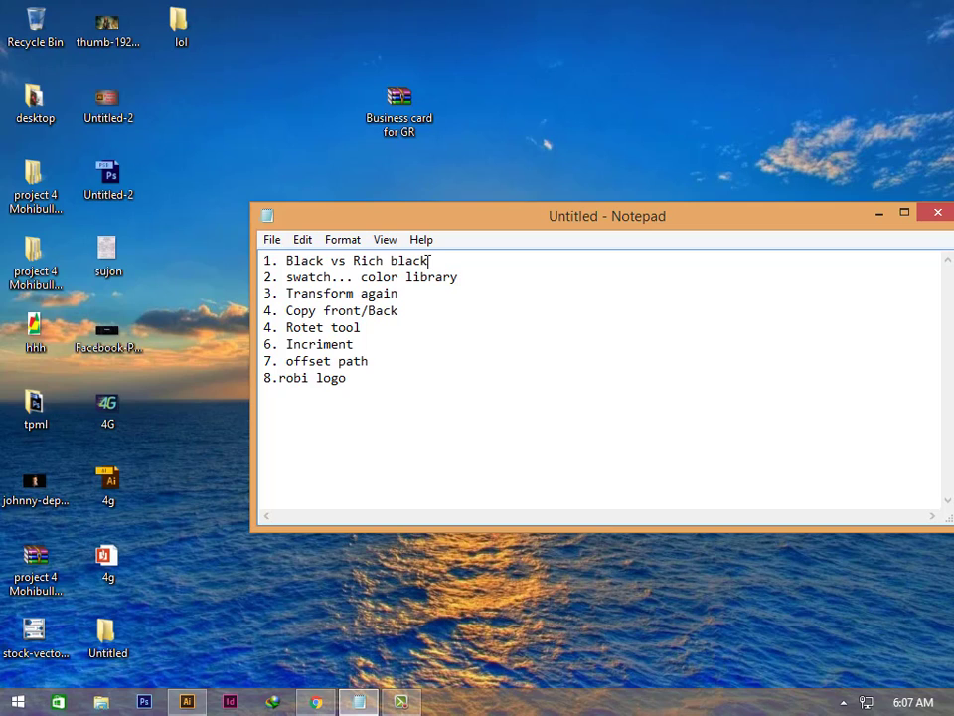
# Step: Highlight the swatch color library and Transform again topics, then return to Illustrator
pyautogui.moveTo(430, 259); pyautogui.dragTo(273, 262)
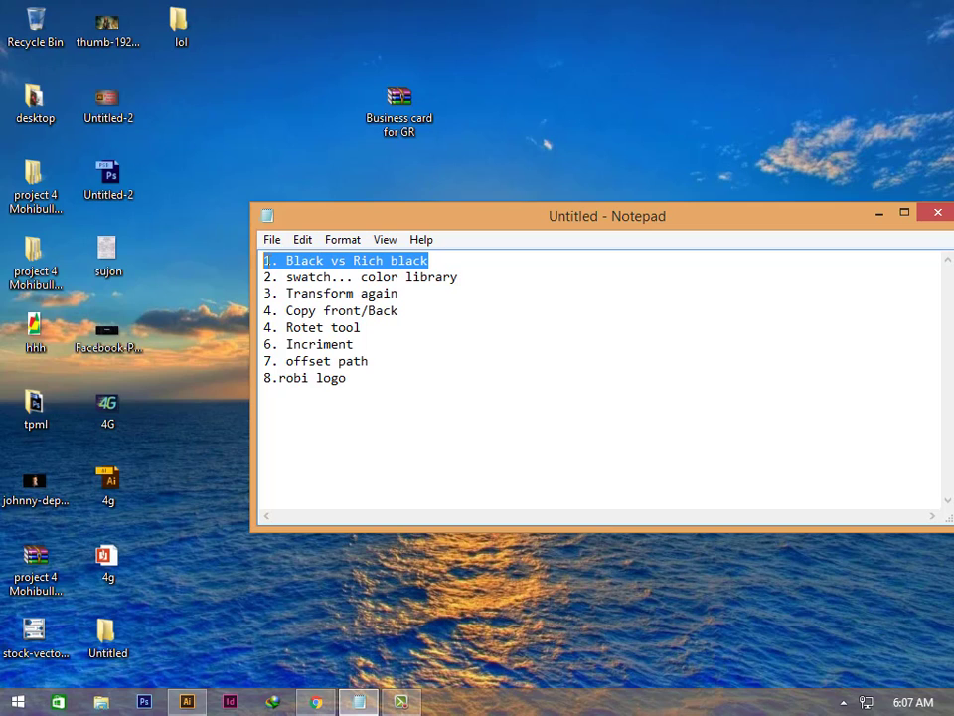
pyautogui.click(460, 279)
pyautogui.moveTo(459, 277); pyautogui.dragTo(271, 280)
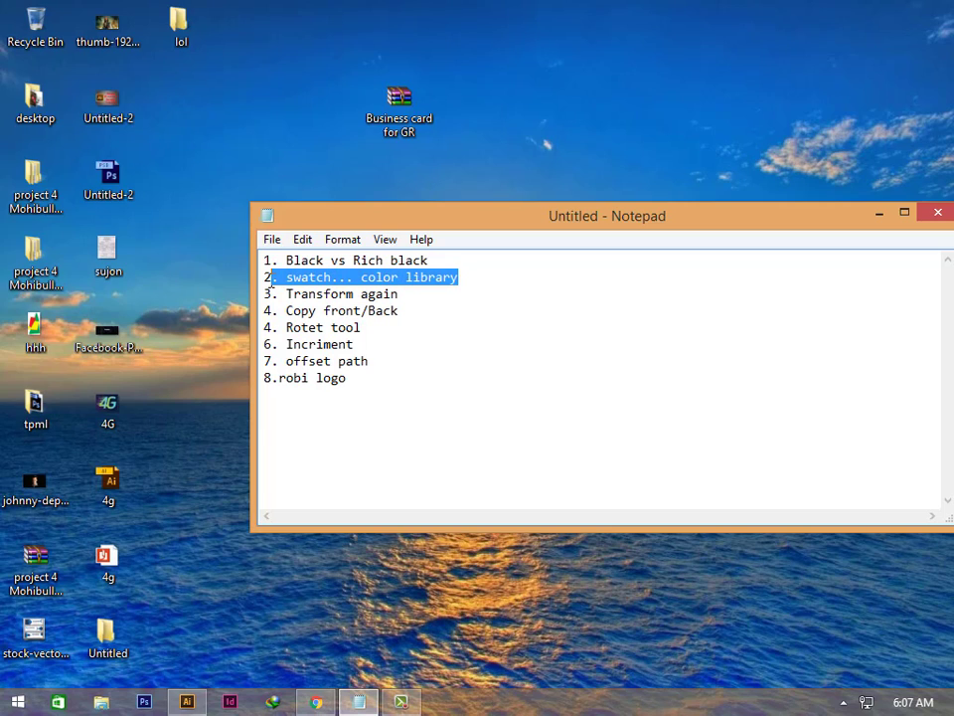
pyautogui.click(459, 280)
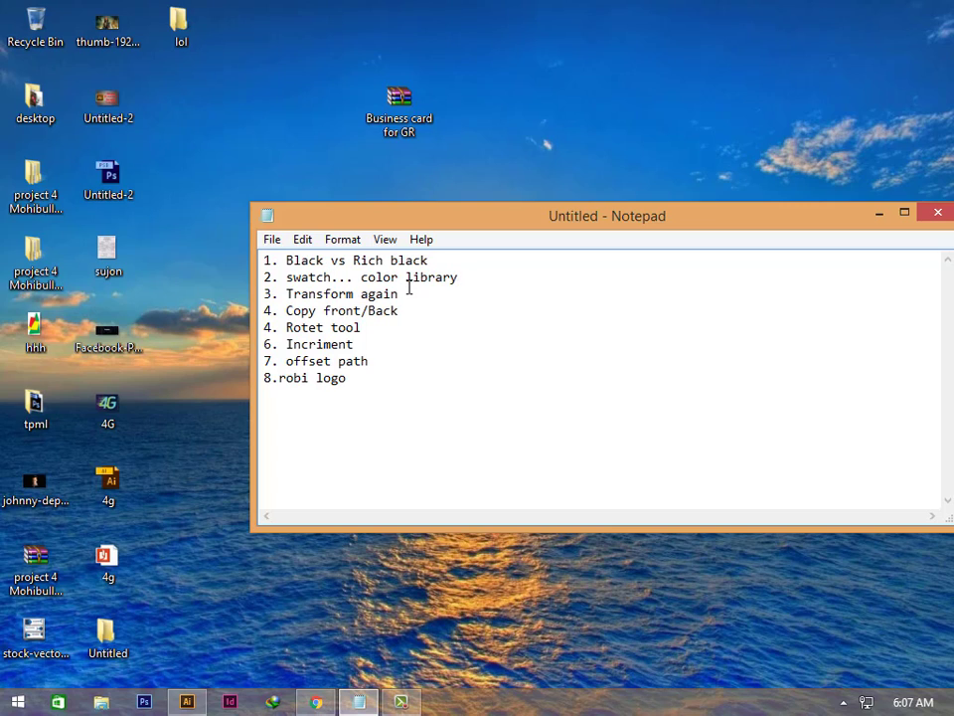
pyautogui.moveTo(406, 292); pyautogui.dragTo(267, 291)
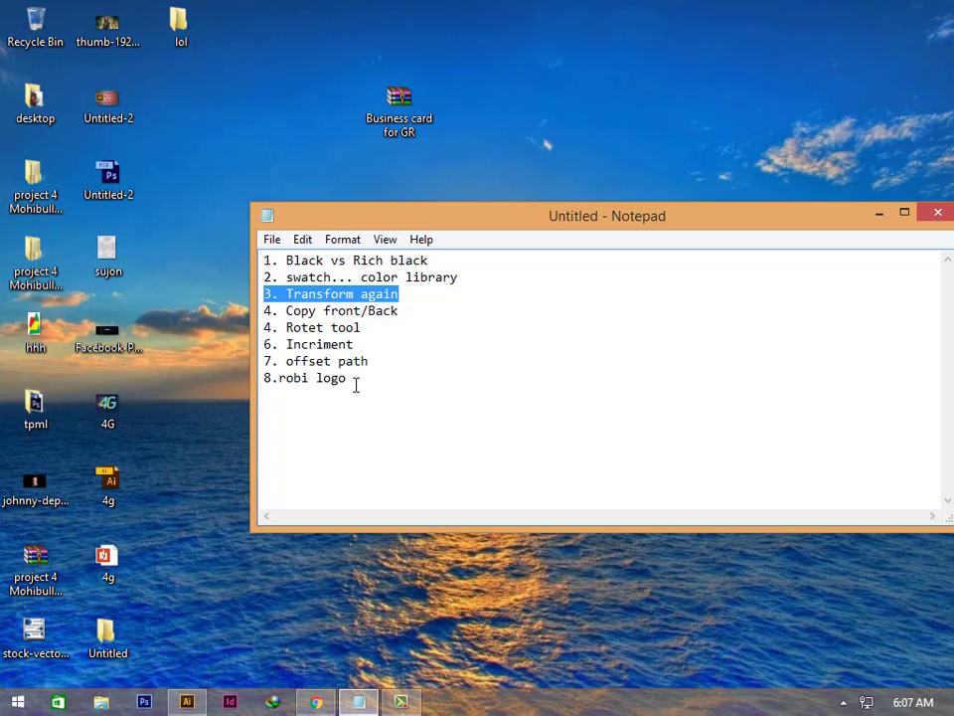
pyautogui.click(451, 313)
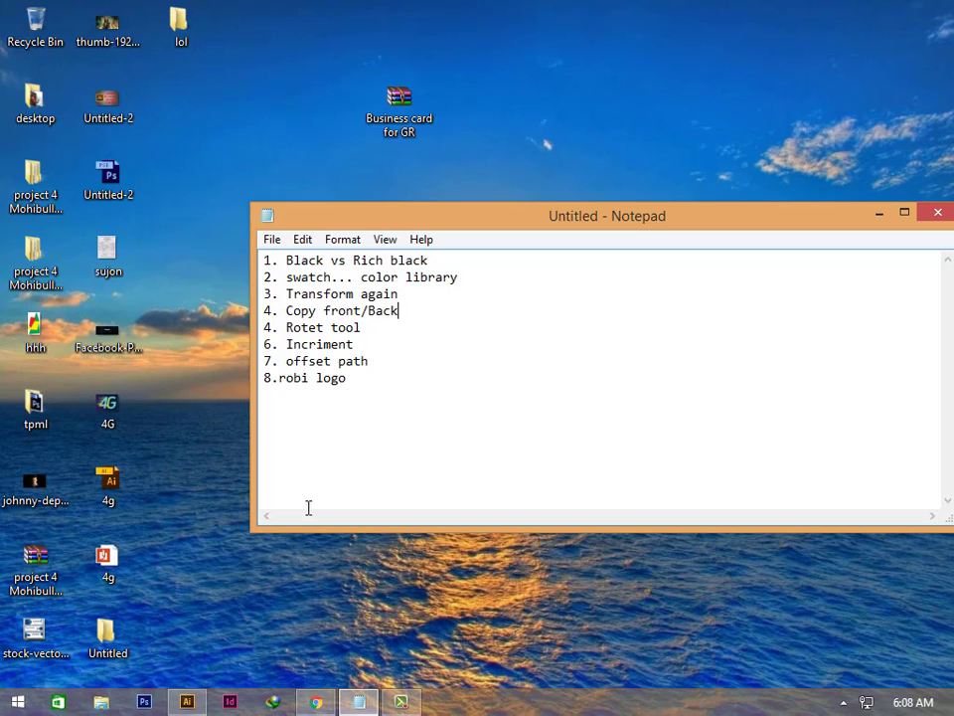
pyautogui.click(187, 702)
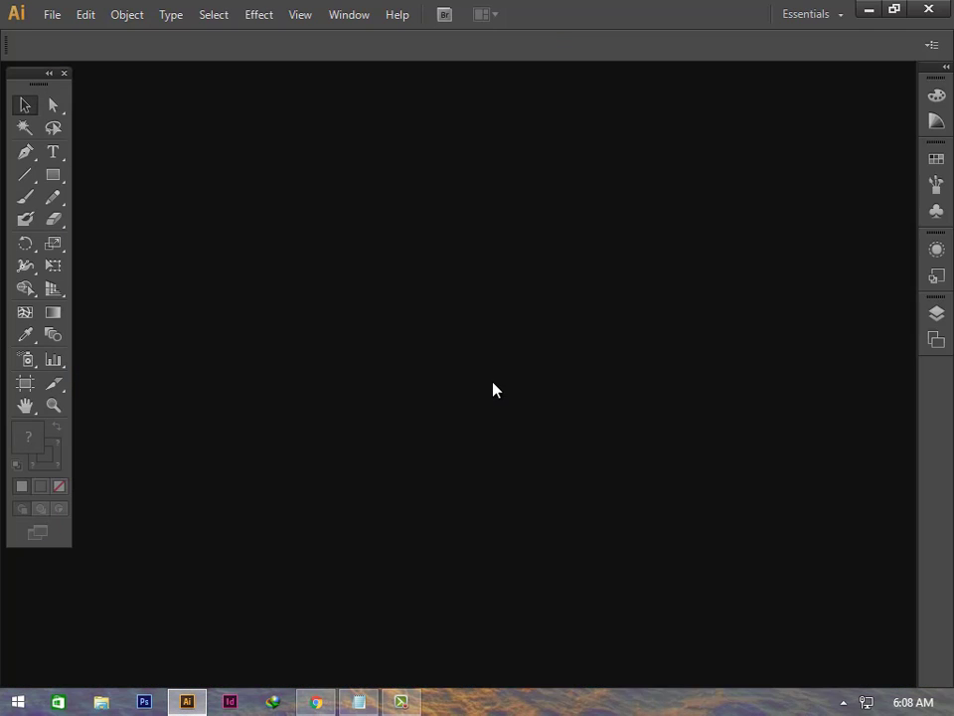
# Step: Create a new blank A4 document and review the Black vs Rich black note
pyautogui.hotkey('ctrl', 'n')
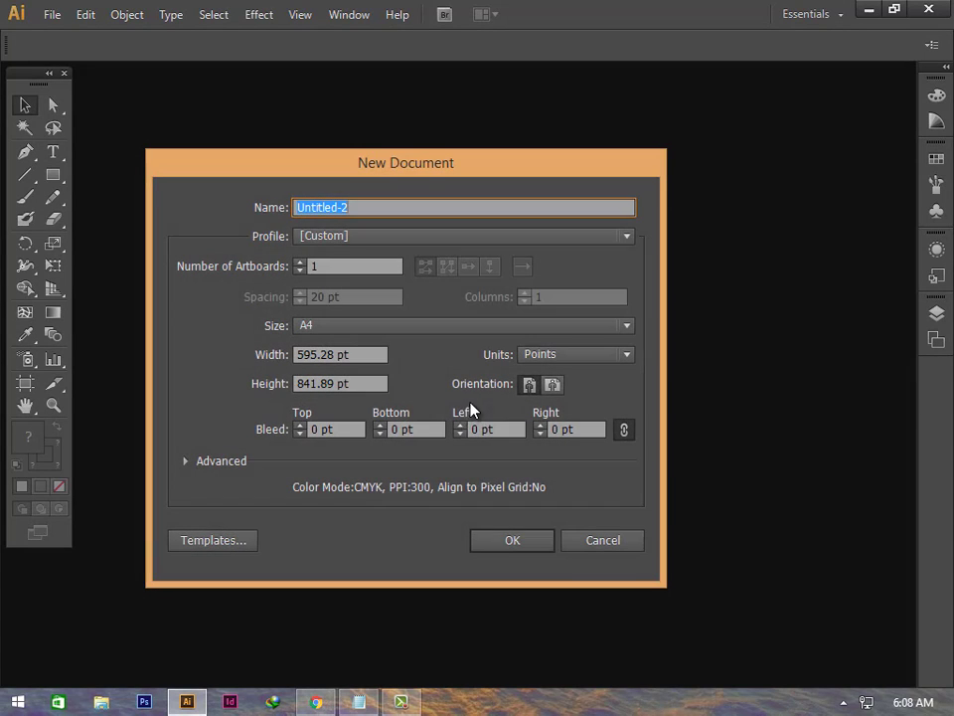
pyautogui.click(511, 541)
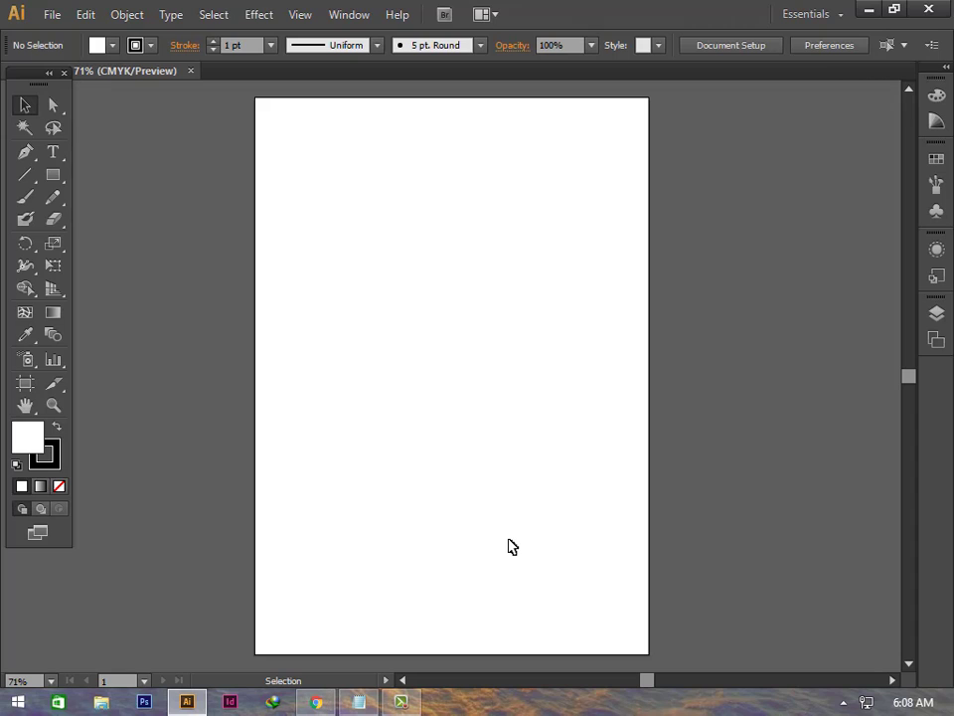
pyautogui.click(360, 702)
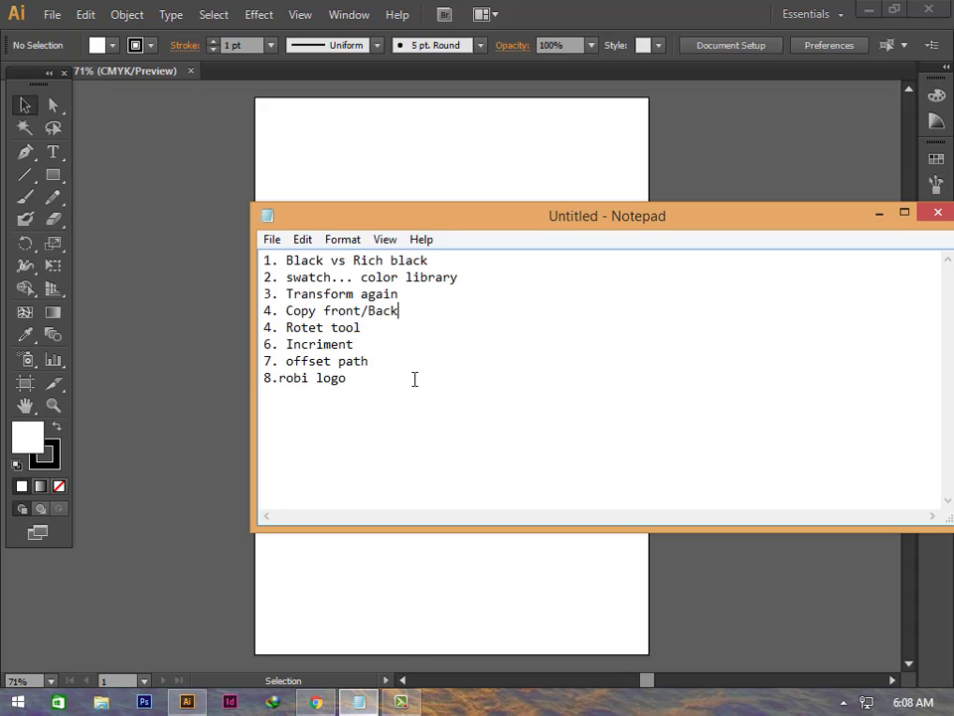
pyautogui.moveTo(445, 263); pyautogui.dragTo(276, 263)
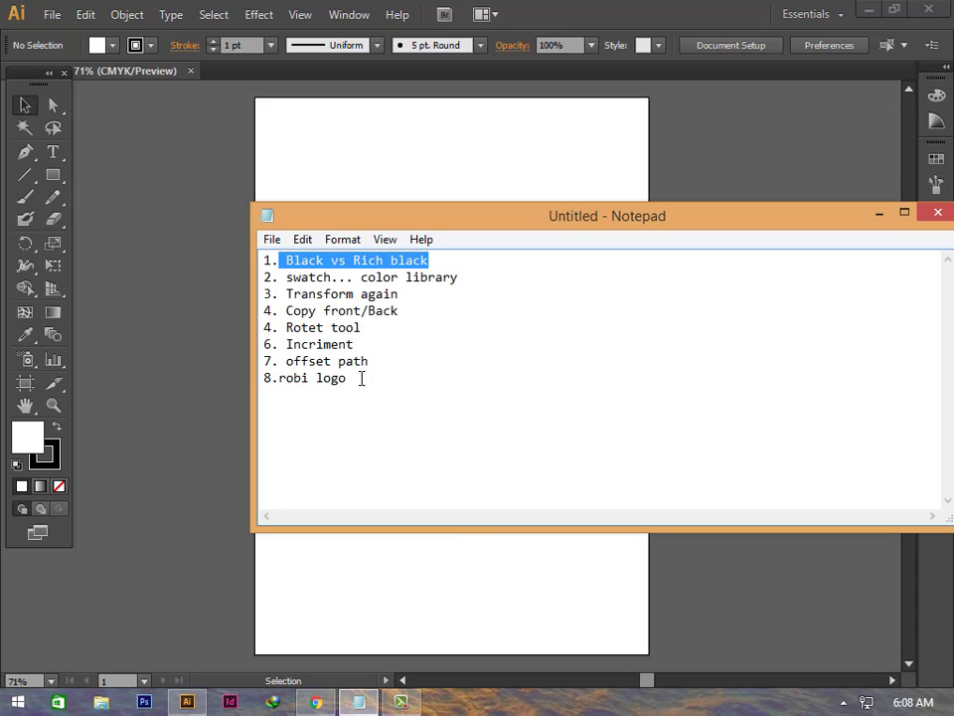
pyautogui.click(299, 556)
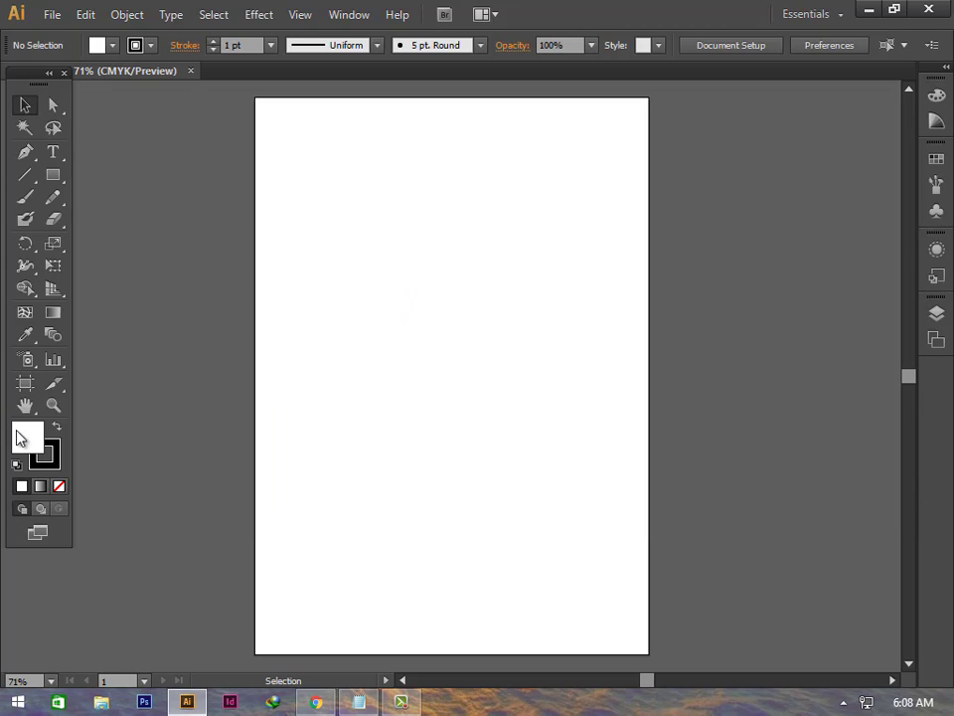
# Step: Enter C 0, M 0, Y 0, K 100 as the fill in the Color Picker
pyautogui.doubleClick(30, 442)
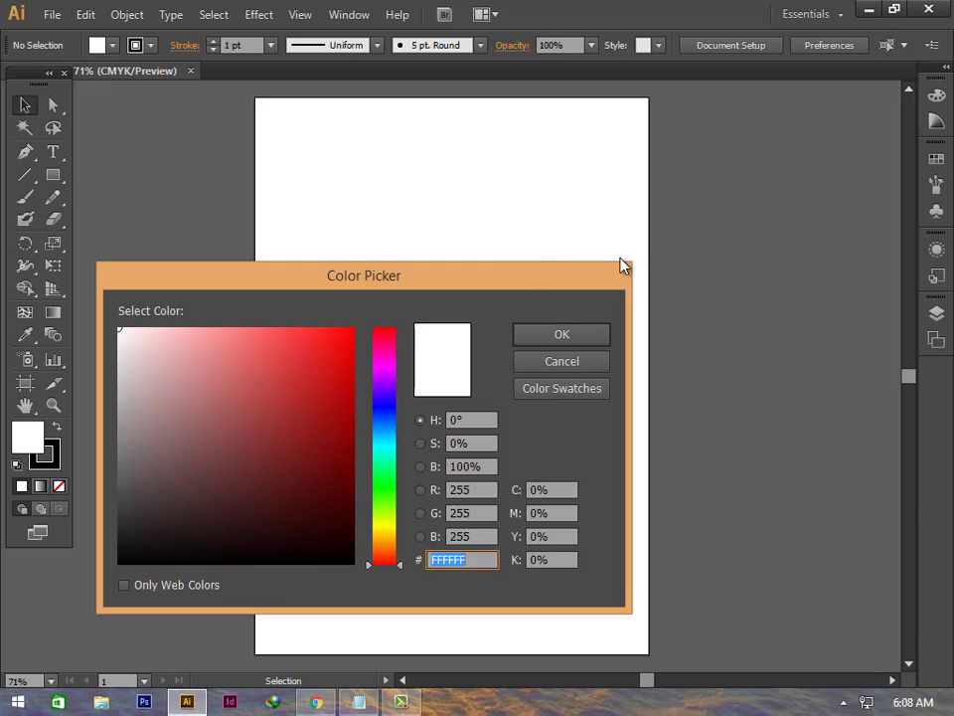
pyautogui.moveTo(623, 267); pyautogui.dragTo(820, 186)
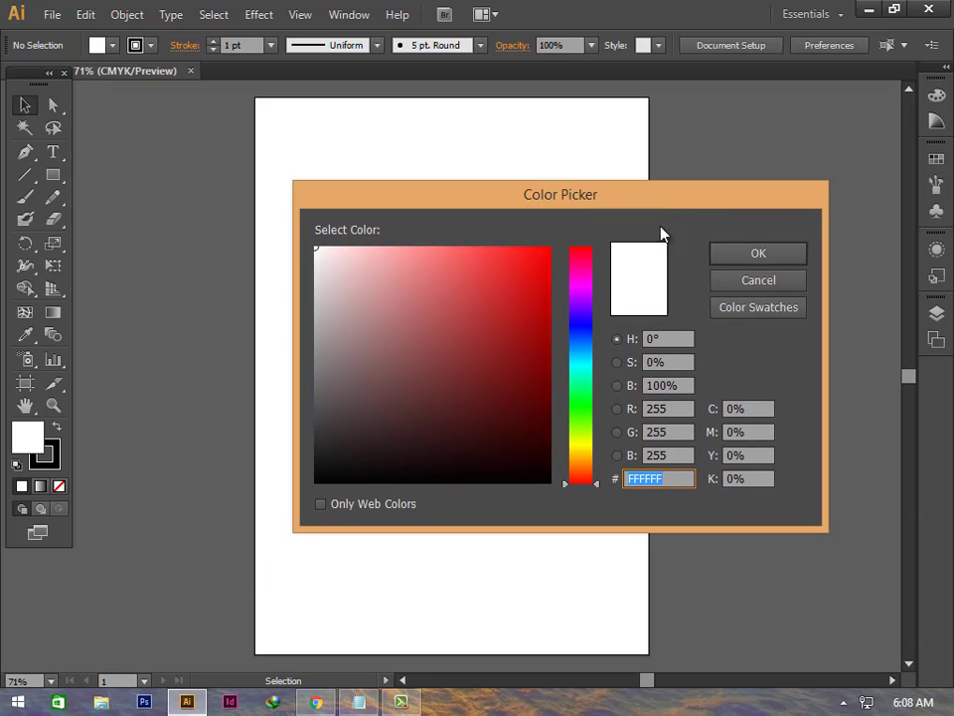
pyautogui.click(752, 408)
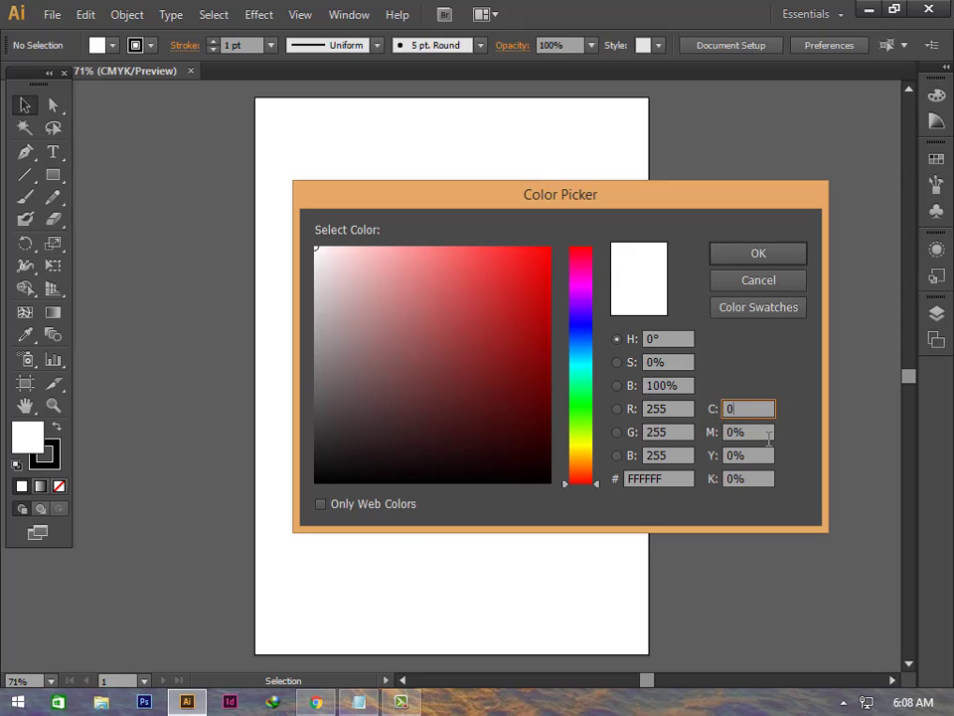
pyautogui.click(760, 432)
pyautogui.click(760, 456)
pyautogui.write('0')
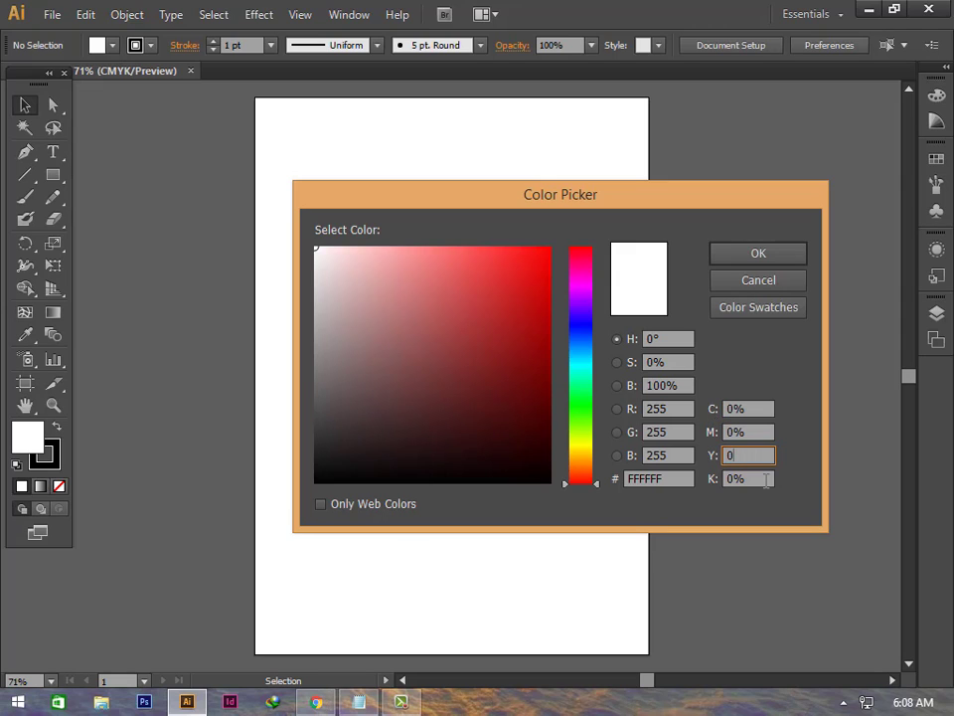
pyautogui.click(759, 479)
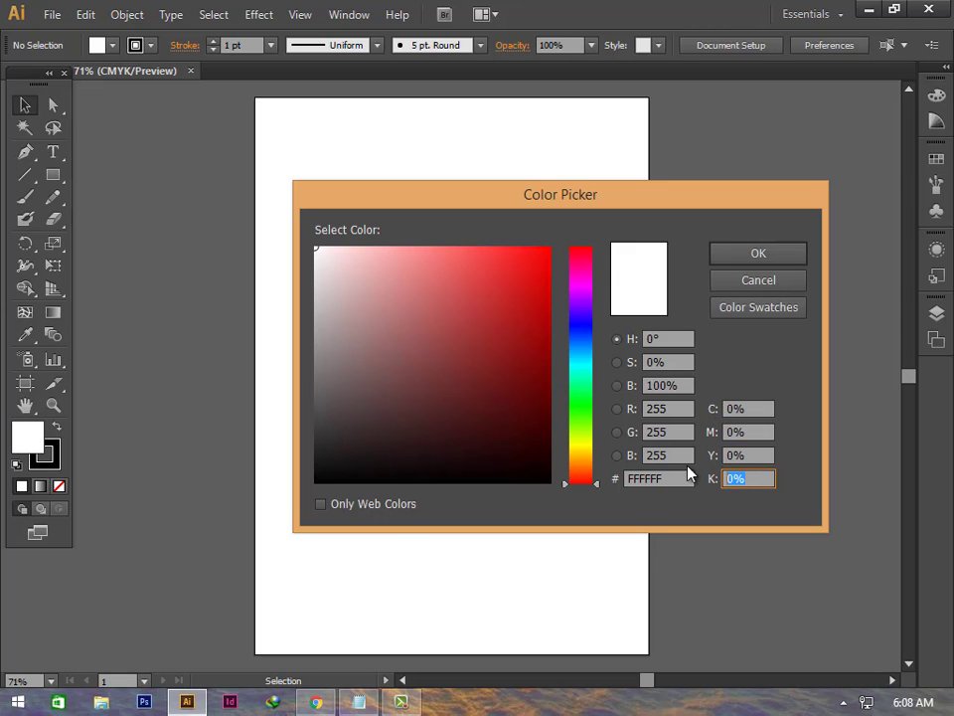
pyautogui.write('100')
# Step: Apply the K 100 black fill and draw a rectangle in the page's upper left
pyautogui.click(766, 258)
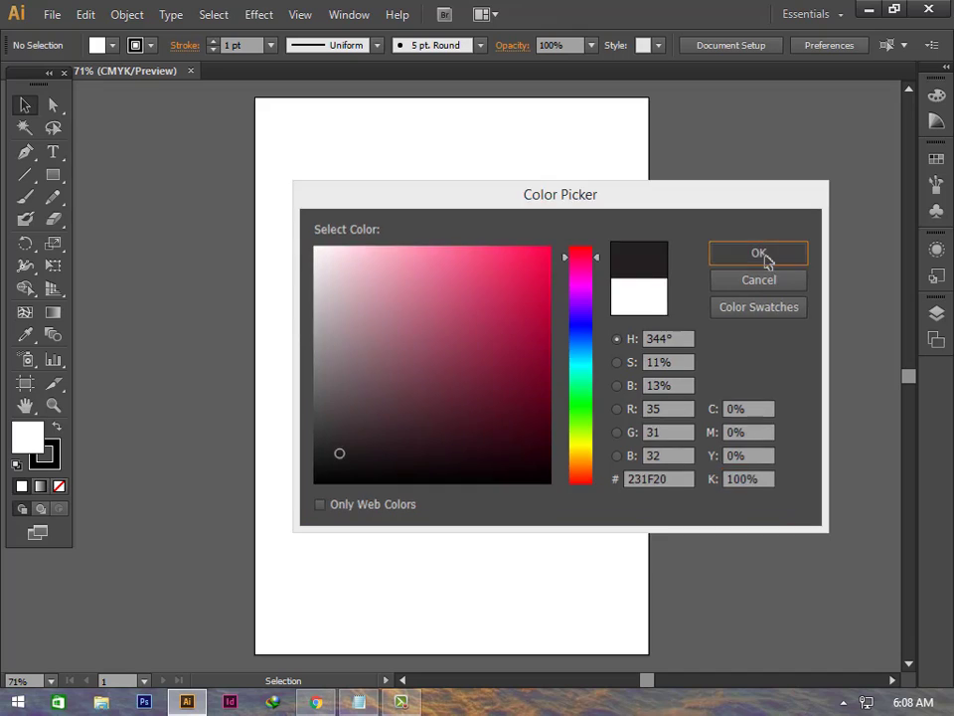
pyautogui.click(53, 175)
pyautogui.moveTo(325, 253); pyautogui.dragTo(402, 354)
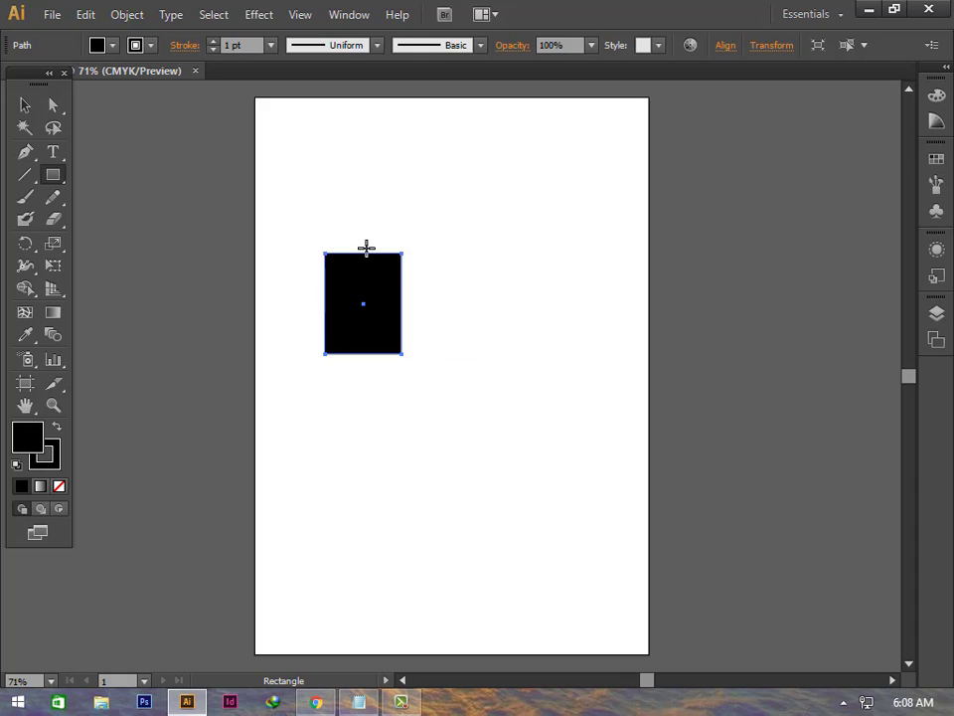
# Step: Change the rectangle's fill to rich black with C, M, Y and K all 100%
pyautogui.doubleClick(23, 435)
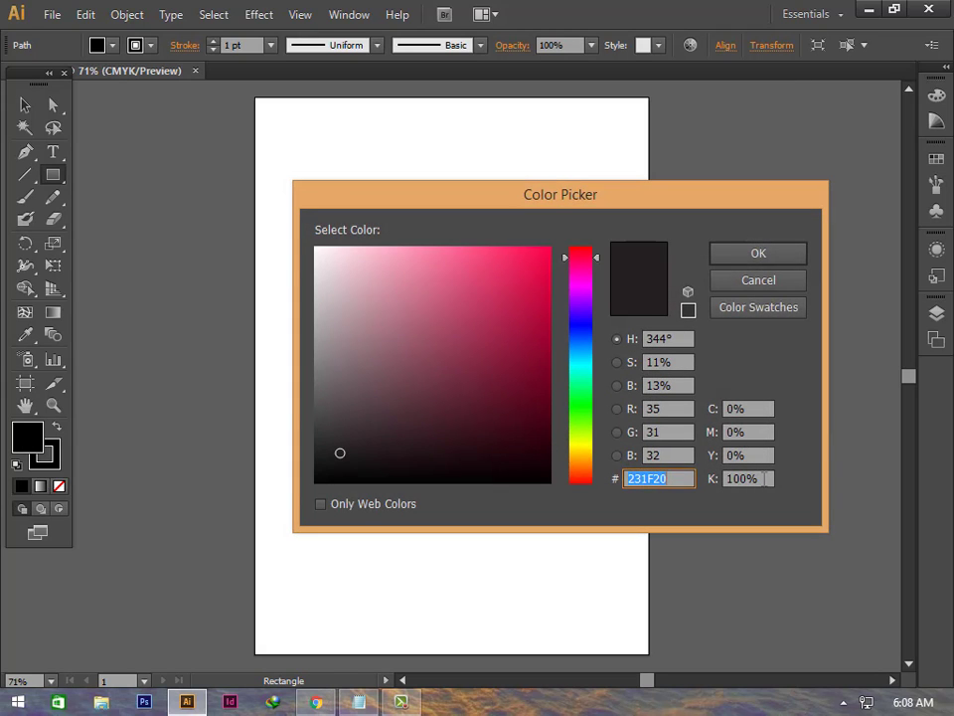
pyautogui.click(764, 478)
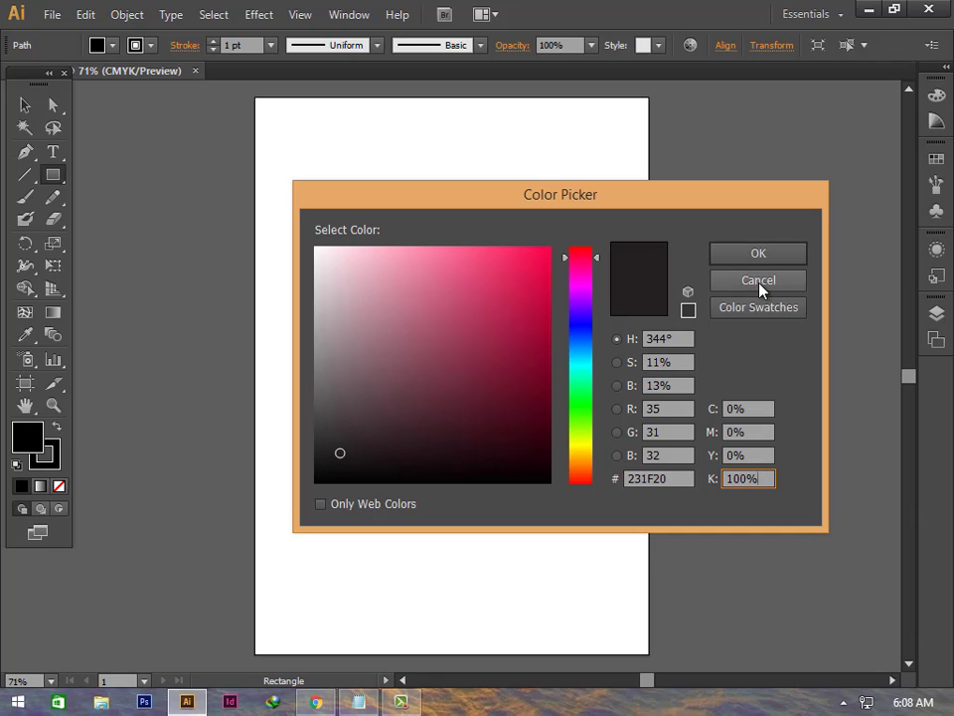
pyautogui.click(757, 409)
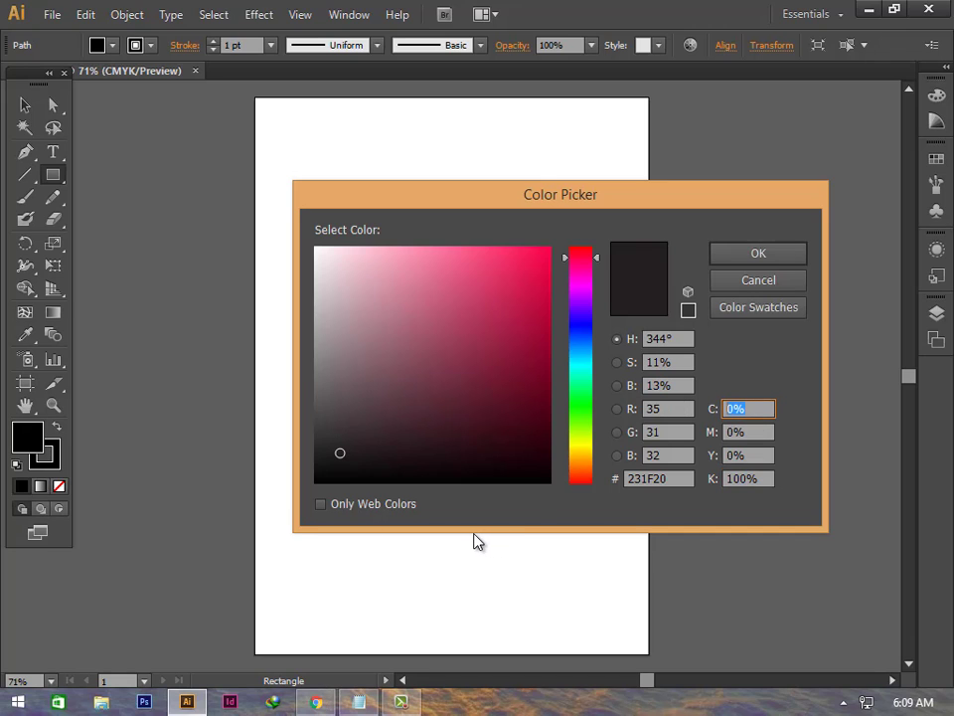
pyautogui.write('100')
pyautogui.press('Tab')
pyautogui.write('1')
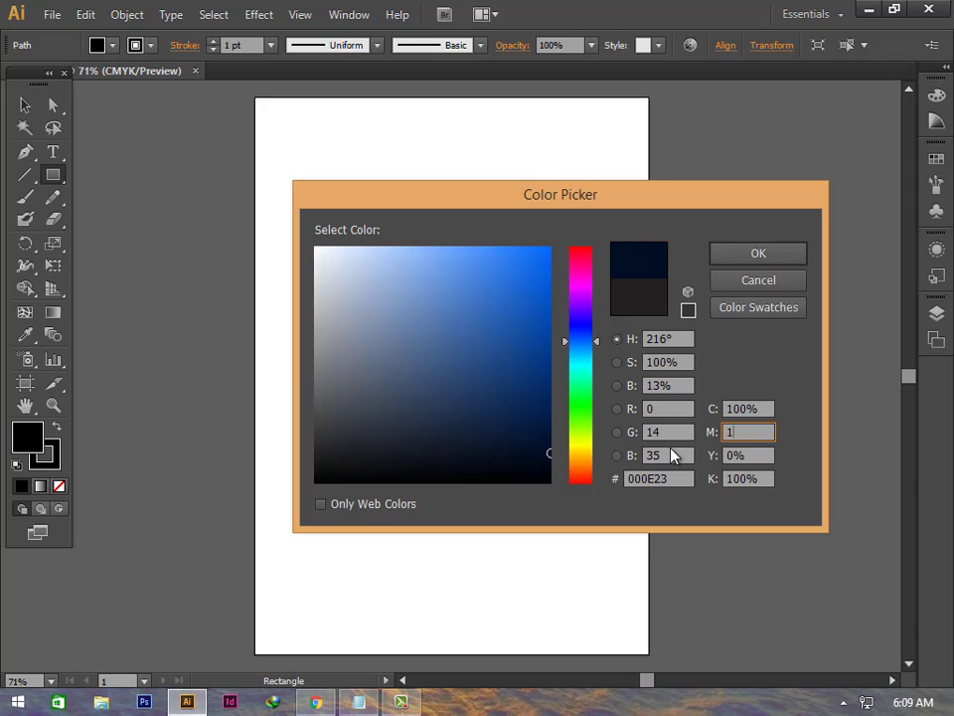
pyautogui.write('00')
pyautogui.press('Tab')
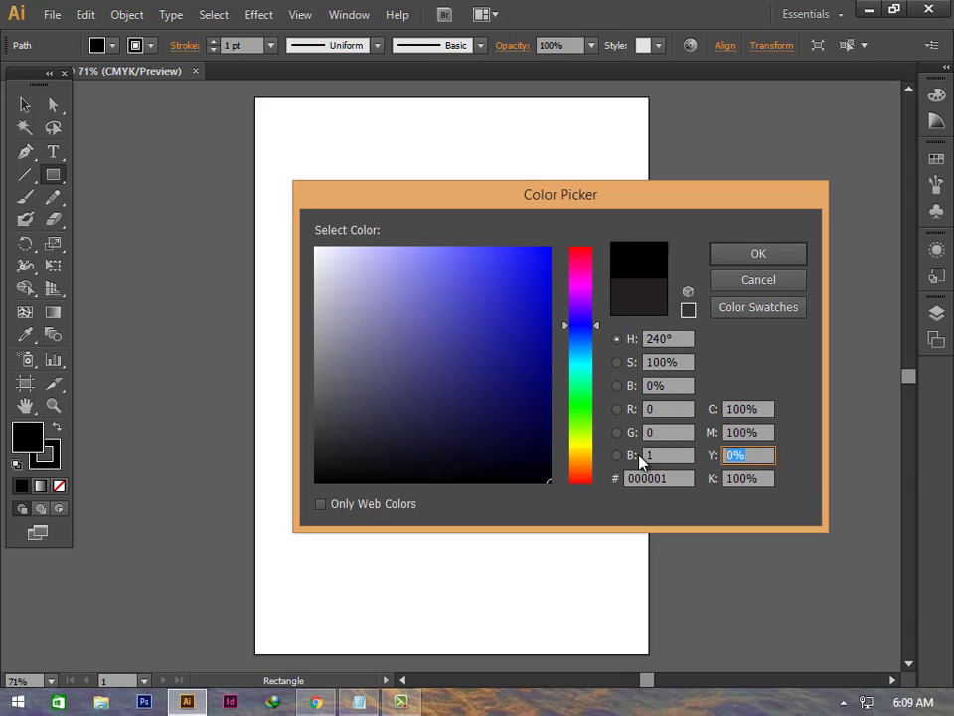
pyautogui.write('100')
pyautogui.click(773, 260)
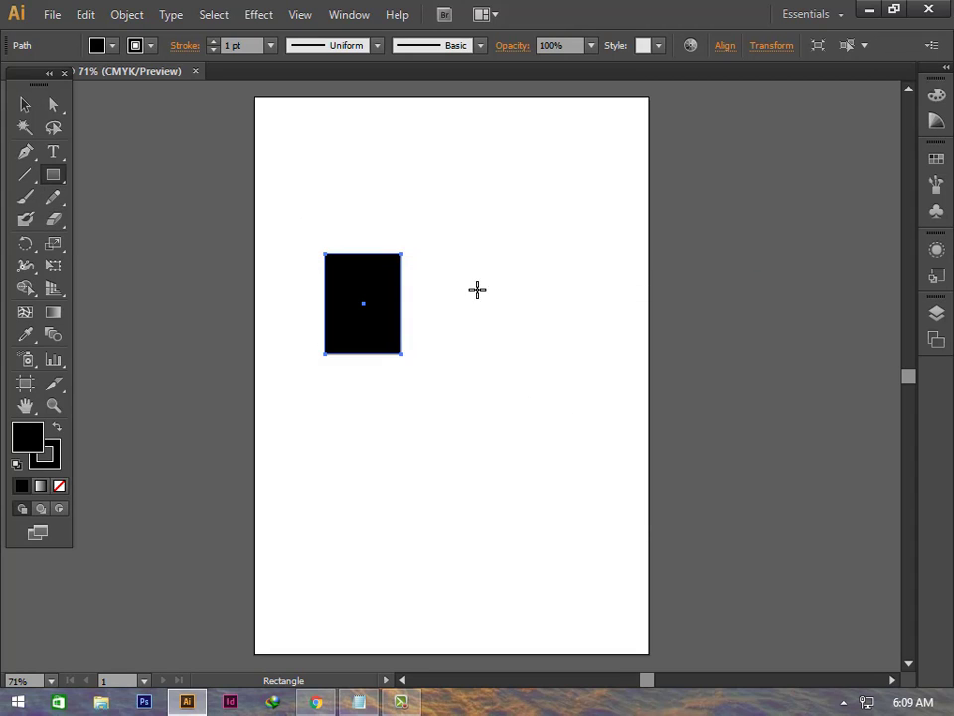
# Step: Draw a second black rectangle right of the first, zoom to inspect, and select both
pyautogui.moveTo(451, 265)
pyautogui.mouseDown()
pyautogui.moveTo(539, 362)
pyautogui.moveTo(541, 353)
pyautogui.mouseUp()
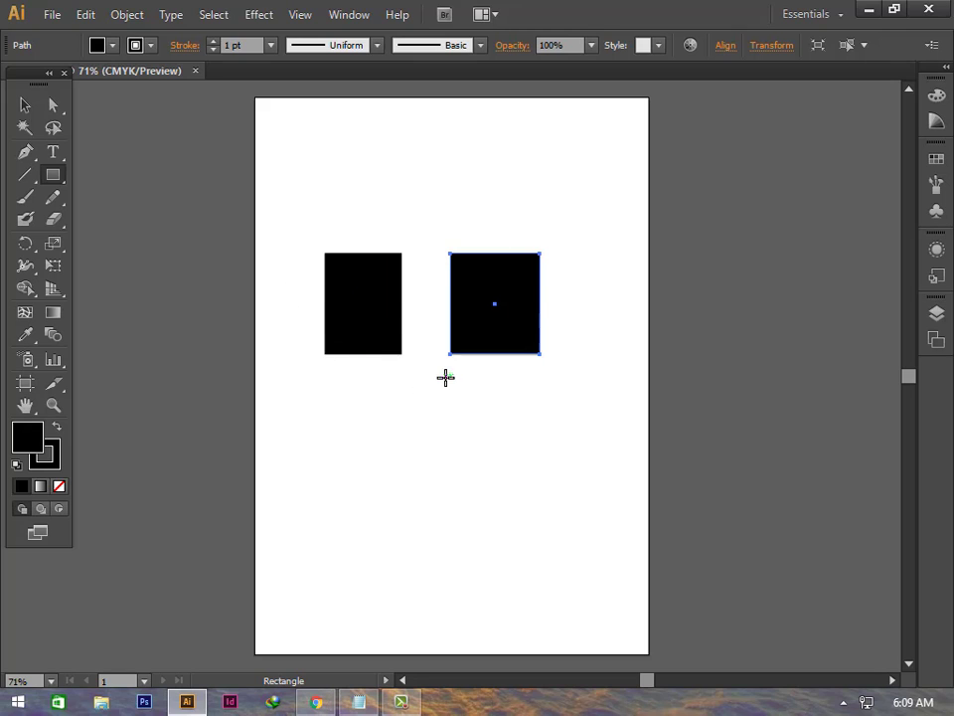
pyautogui.scroll(4, 373, 322)
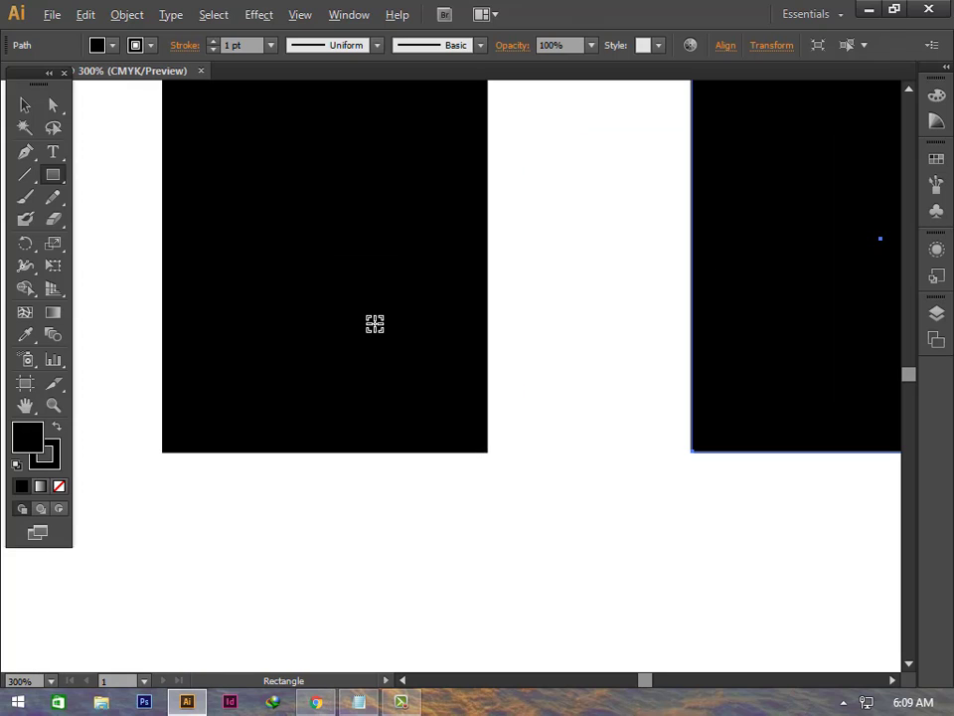
pyautogui.scroll(-3, 624, 328)
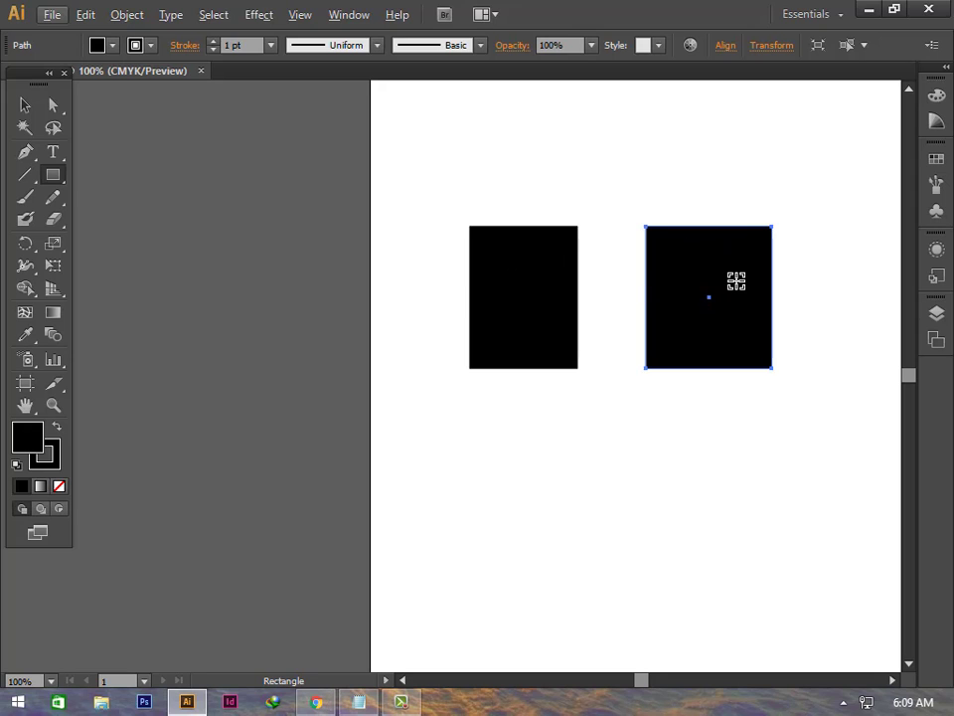
pyautogui.scroll(1, 736, 282)
pyautogui.scroll(1, 736, 282)
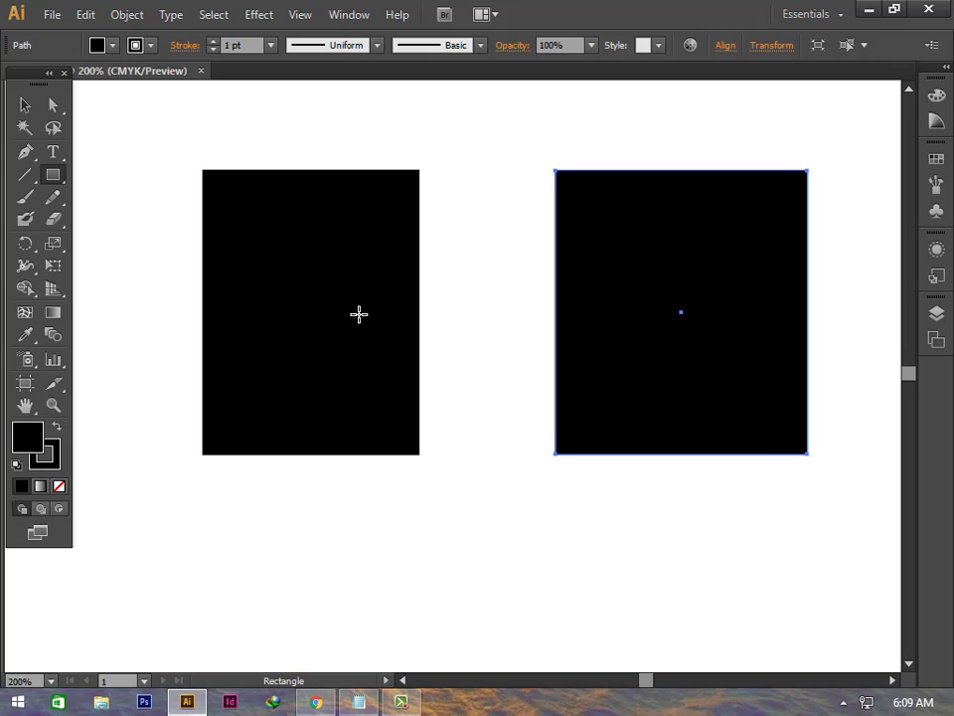
pyautogui.scroll(-1, 671, 300)
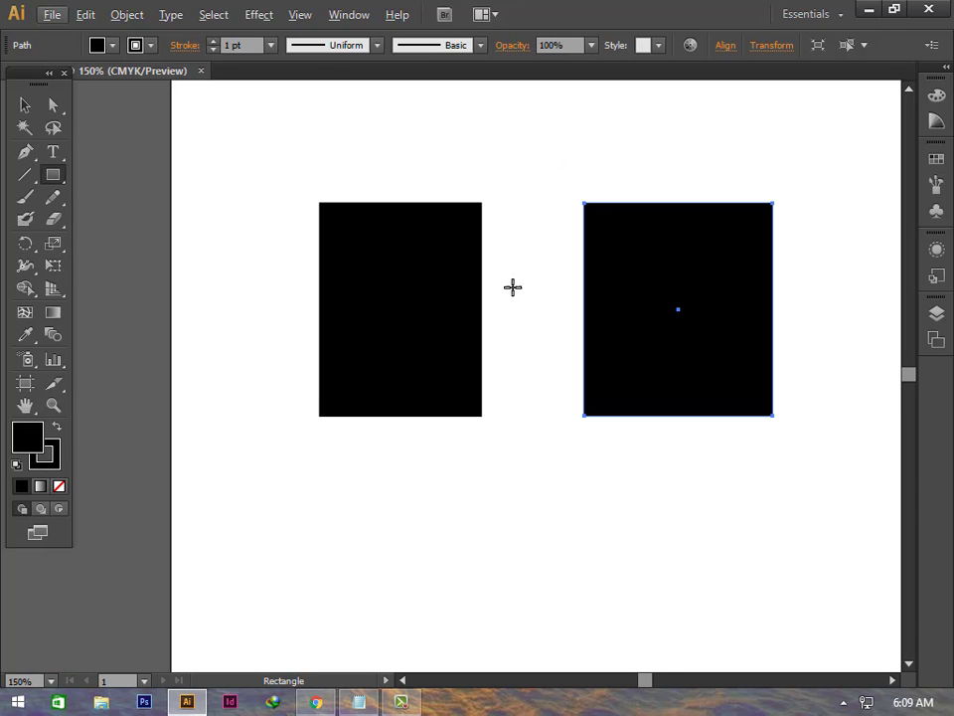
pyautogui.click(25, 105)
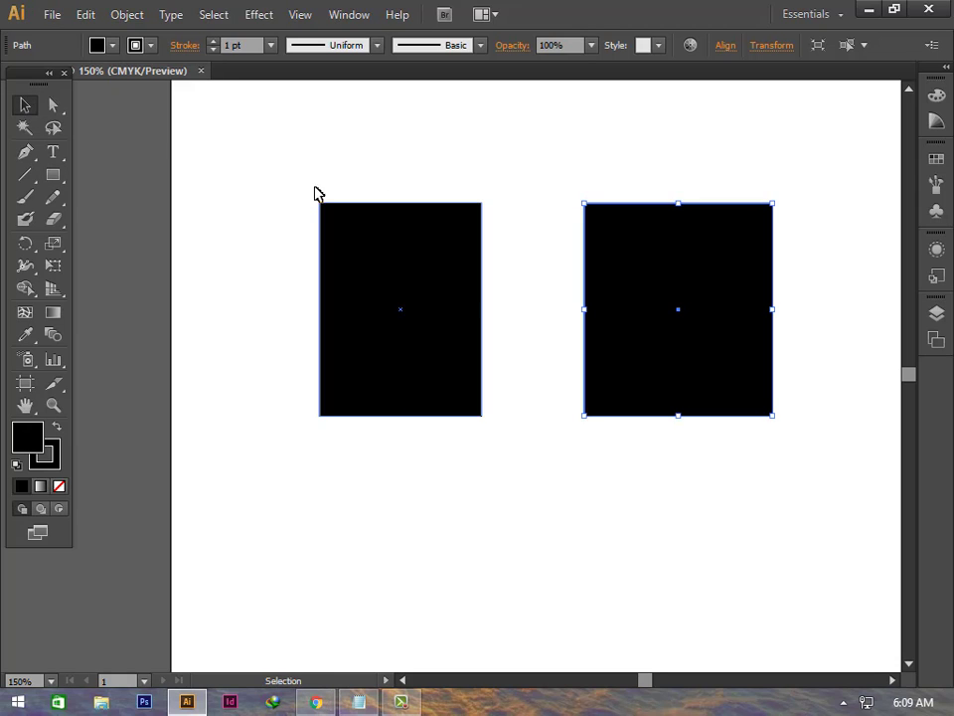
pyautogui.moveTo(253, 141); pyautogui.dragTo(813, 443)
# Step: Delete both rectangles, show the Swatches panel from the Window menu, and pick the Rectangle tool
pyautogui.press('Delete')
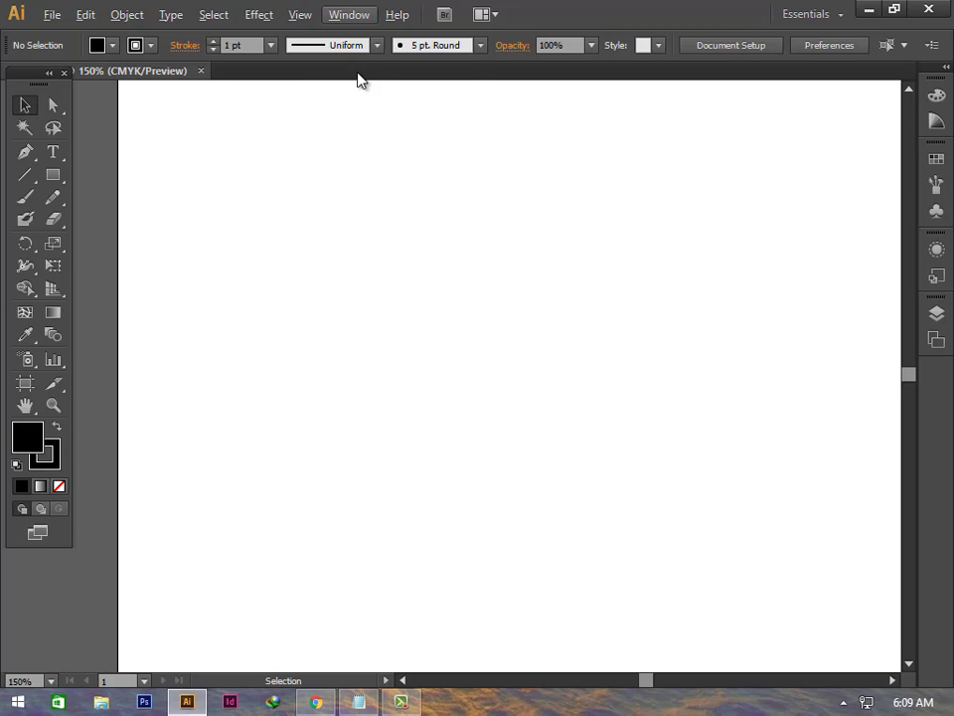
pyautogui.click(354, 16)
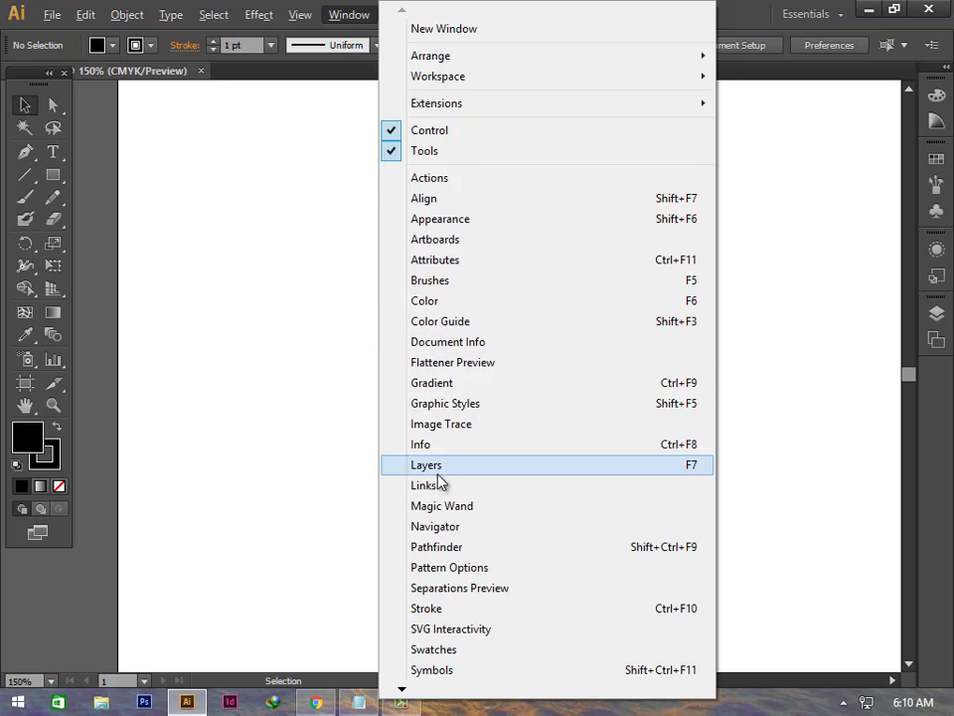
pyautogui.click(434, 649)
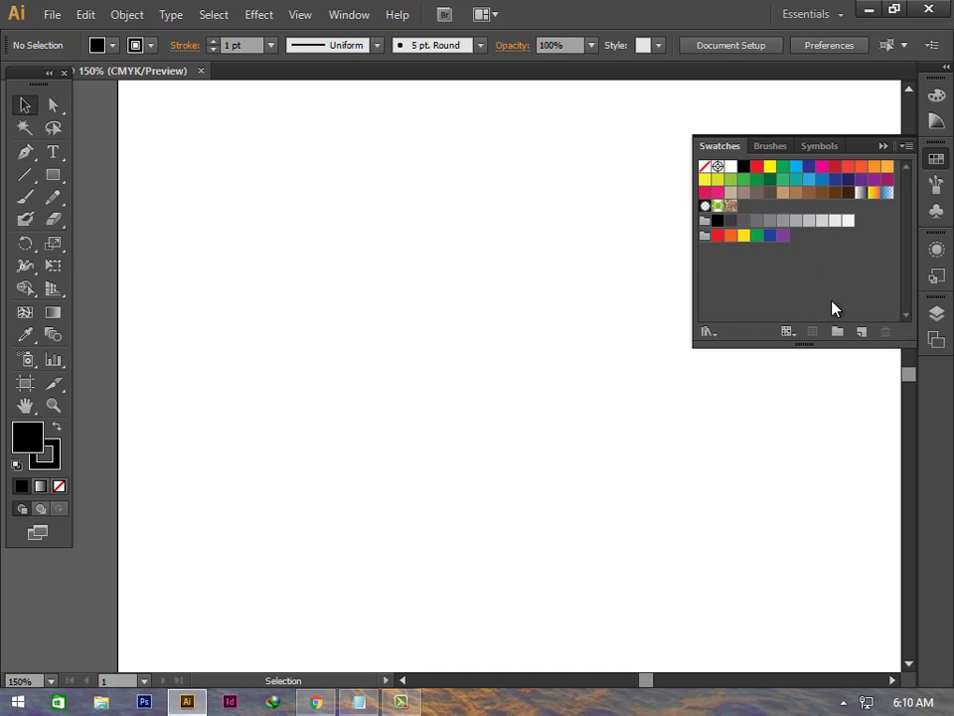
pyautogui.click(54, 176)
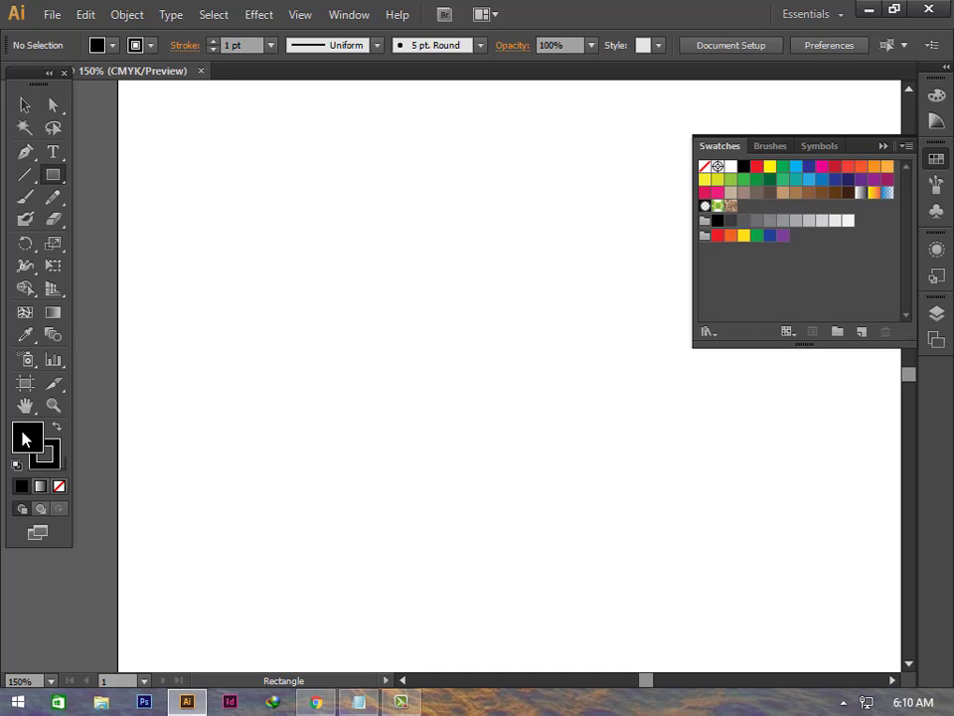
# Step: Draw a small rectangle near the upper left and fill it bright blue
pyautogui.moveTo(225, 212); pyautogui.dragTo(286, 285)
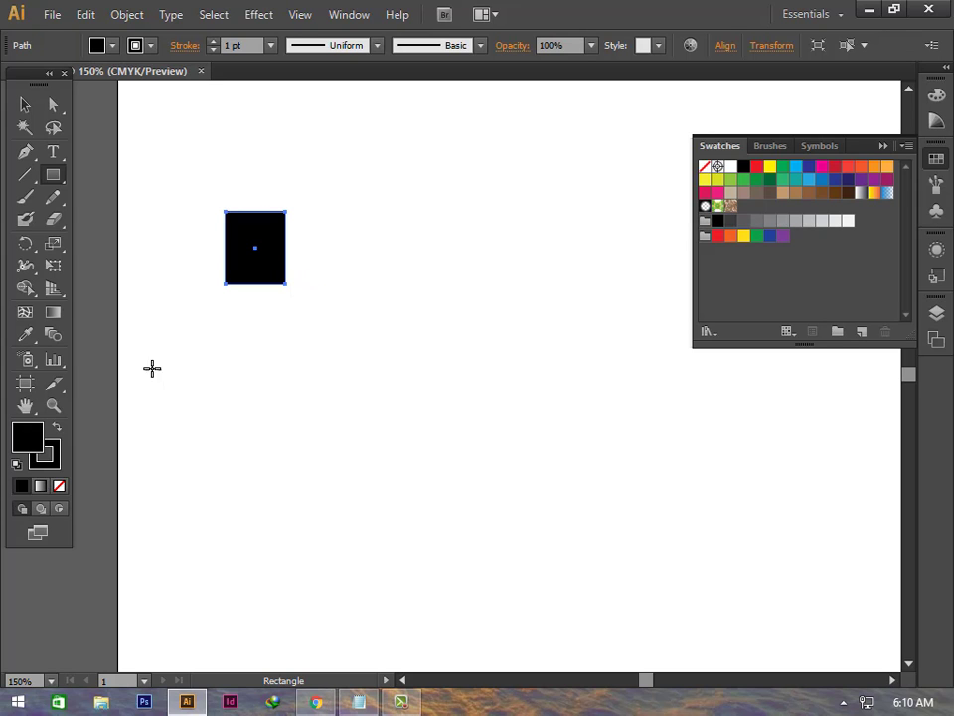
pyautogui.doubleClick(28, 435)
pyautogui.click(547, 254)
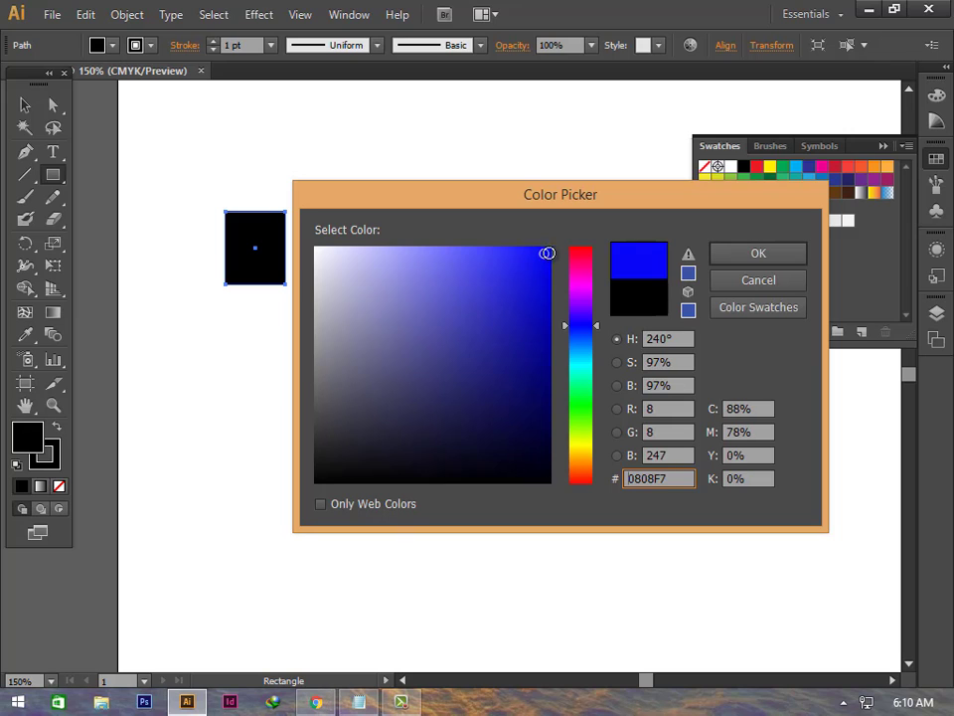
pyautogui.moveTo(547, 253); pyautogui.dragTo(551, 248)
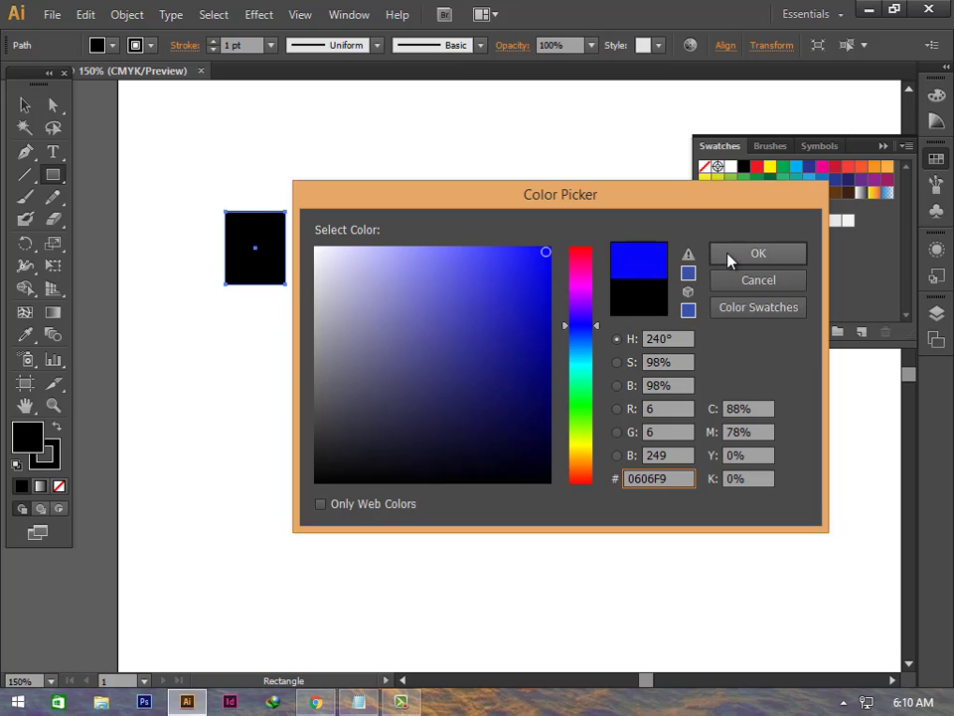
pyautogui.click(731, 258)
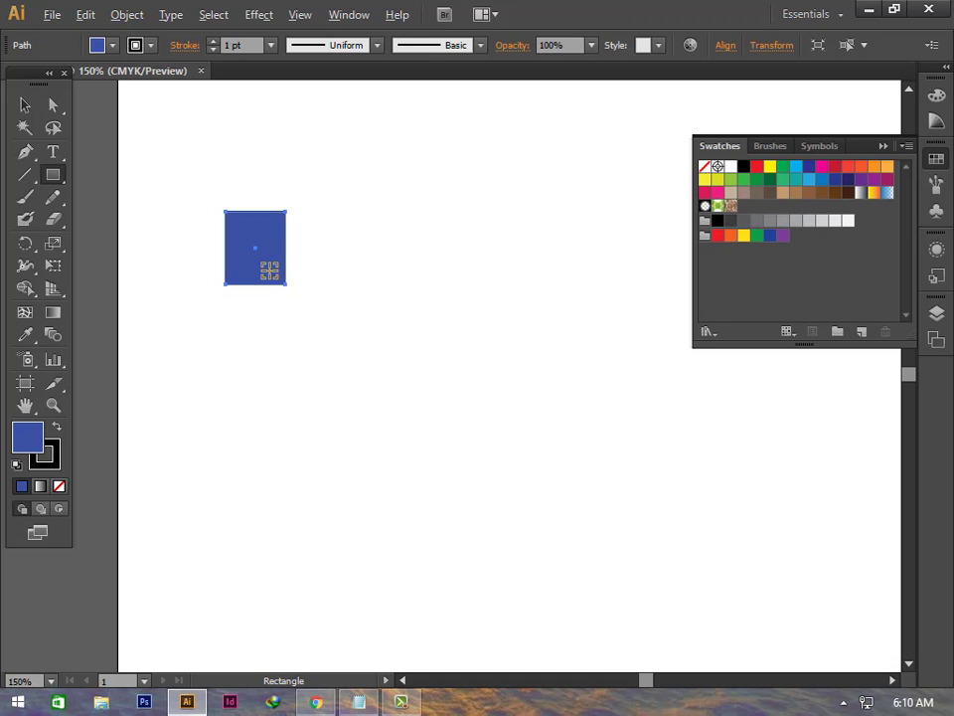
# Step: Place two copies to the right, recoloured red and yellow
pyautogui.click(30, 108)
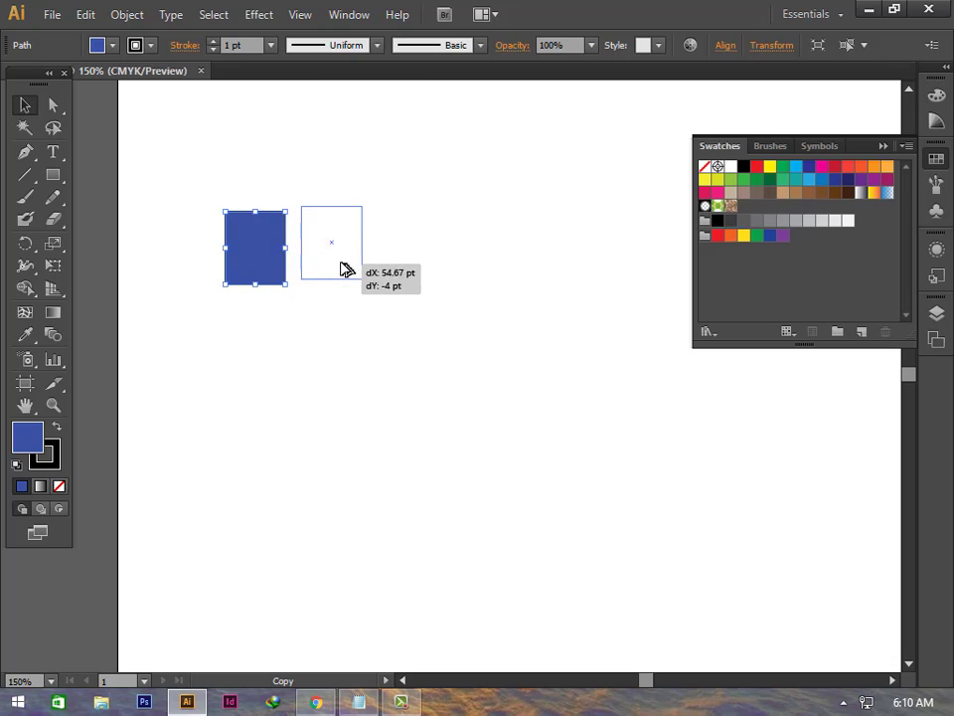
pyautogui.moveTo(347, 268); pyautogui.dragTo(344, 268)
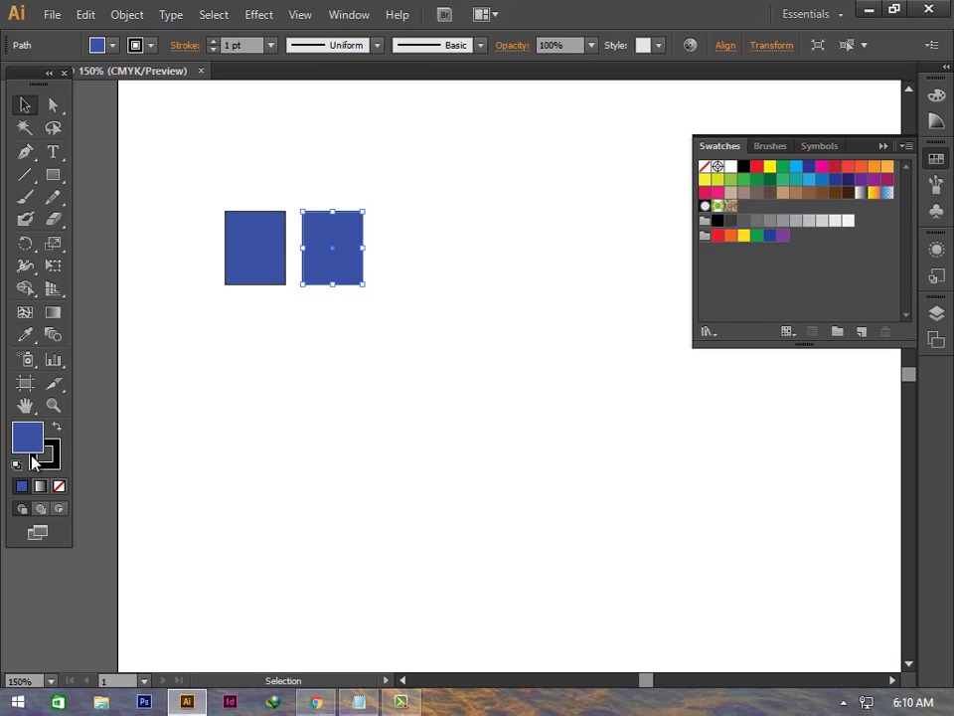
pyautogui.doubleClick(30, 437)
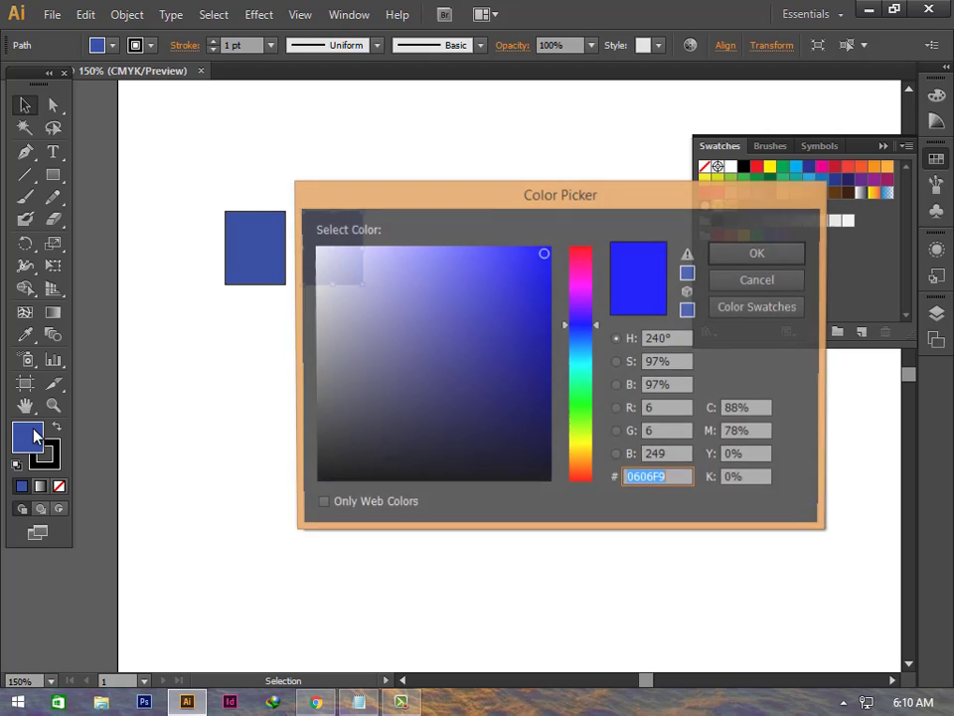
pyautogui.click(583, 256)
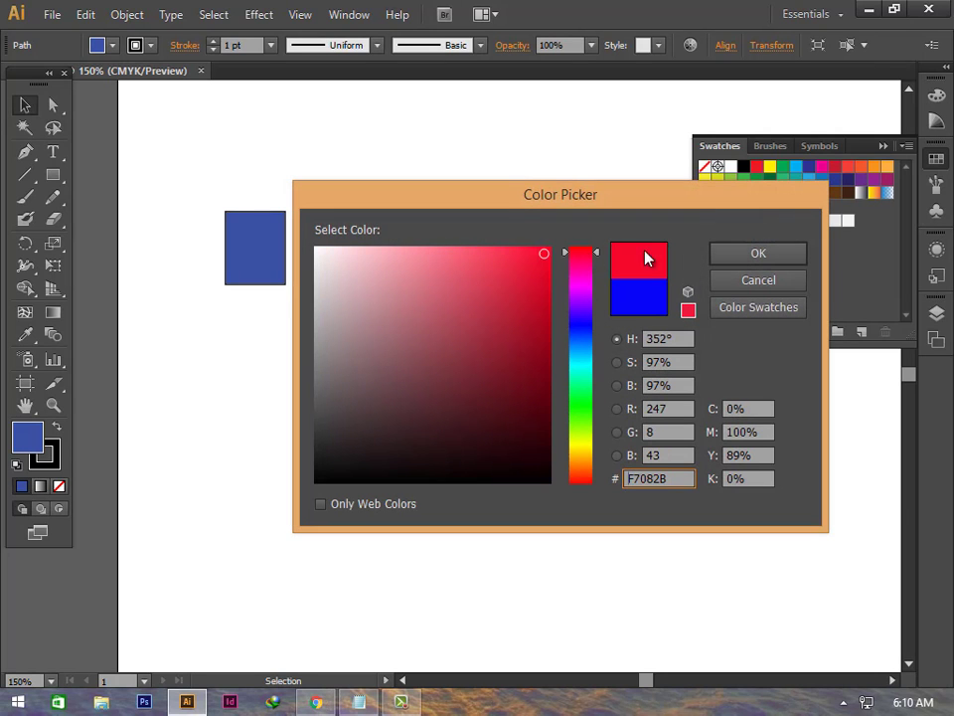
pyautogui.click(788, 256)
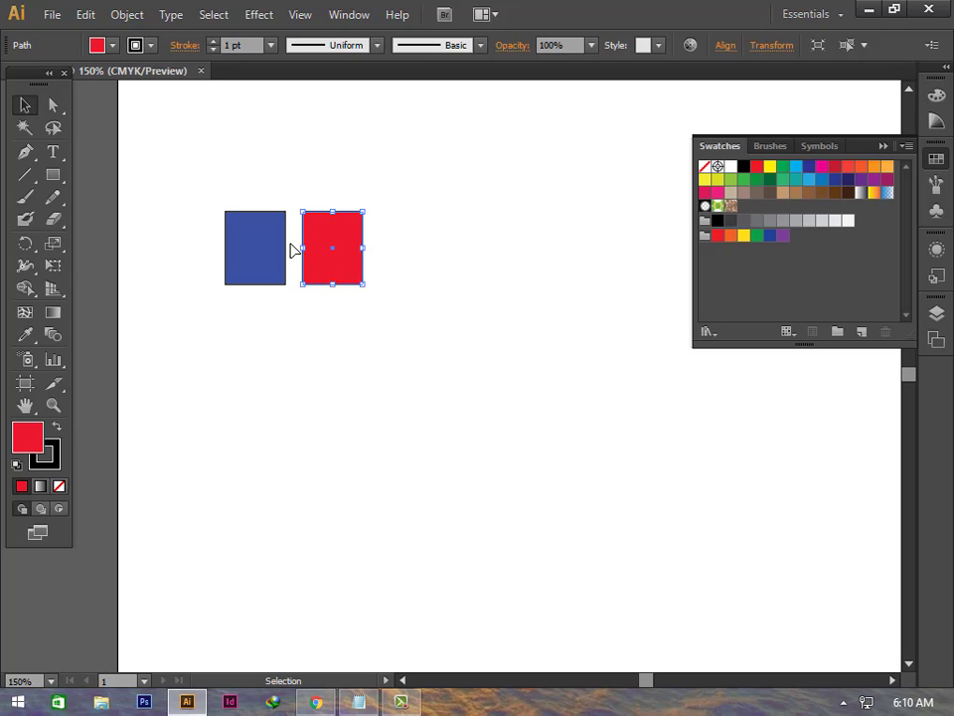
pyautogui.moveTo(330, 270); pyautogui.dragTo(421, 268)
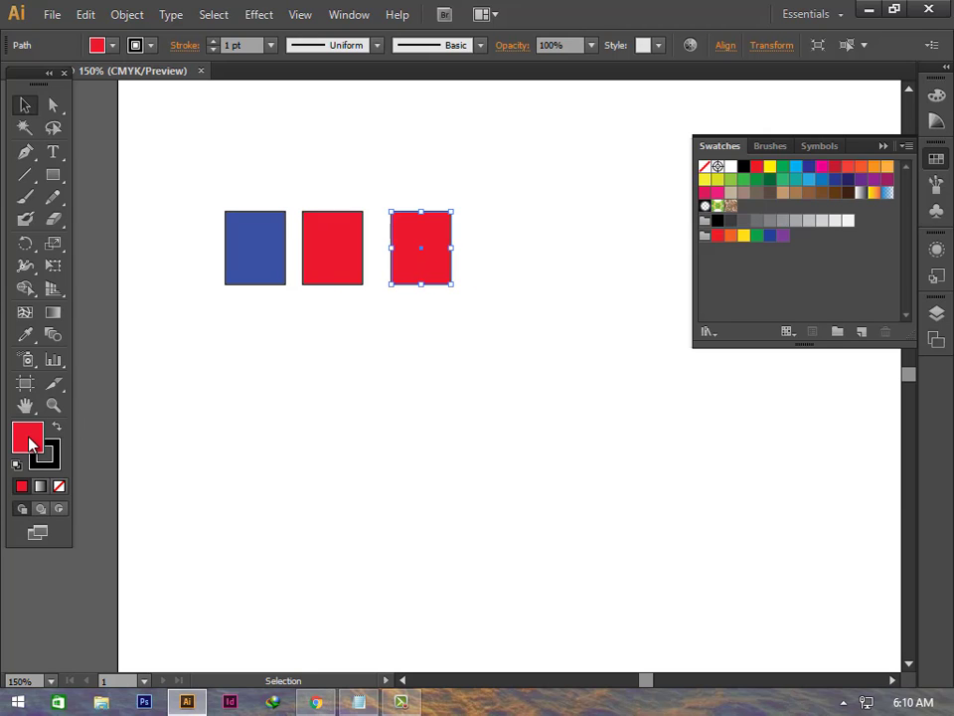
pyautogui.doubleClick(30, 439)
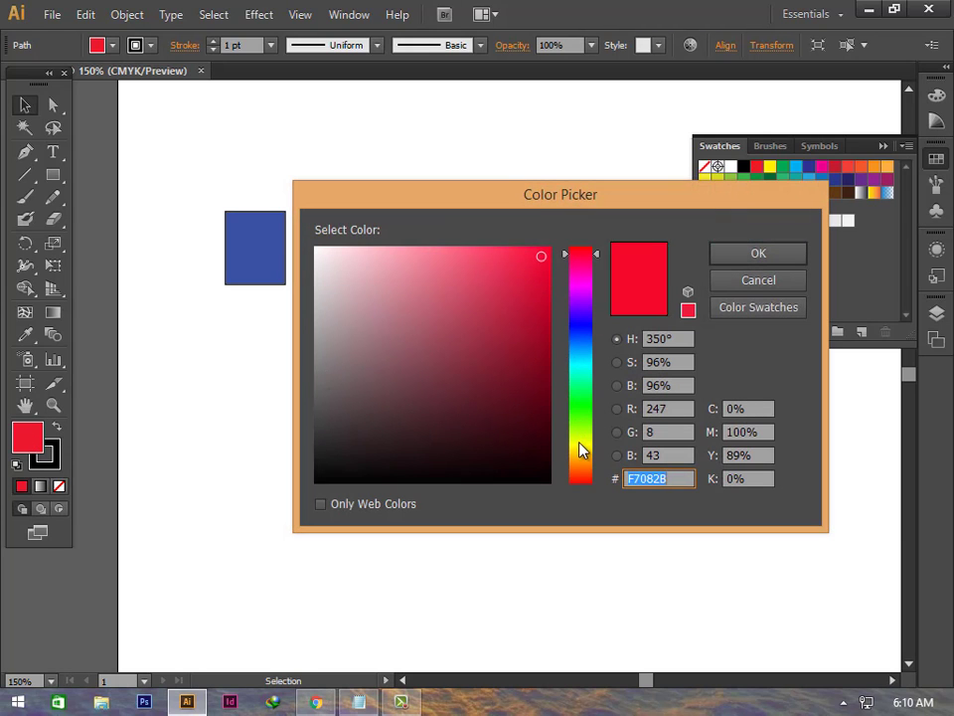
pyautogui.click(583, 445)
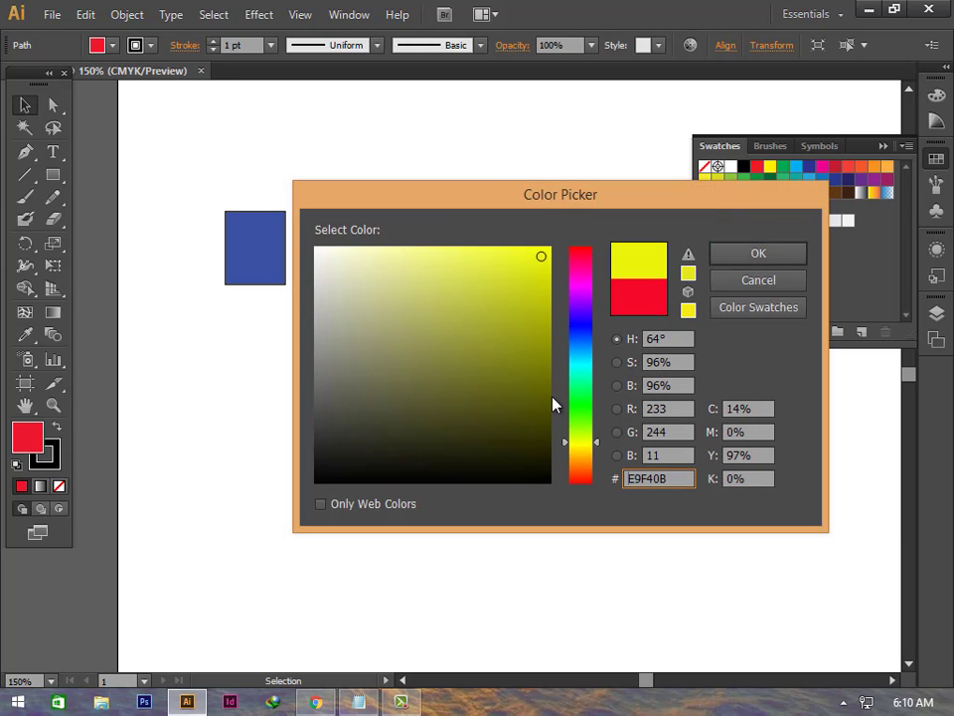
pyautogui.click(744, 256)
# Step: Add a fourth green copy and select all four rectangles
pyautogui.moveTo(438, 270); pyautogui.dragTo(513, 268)
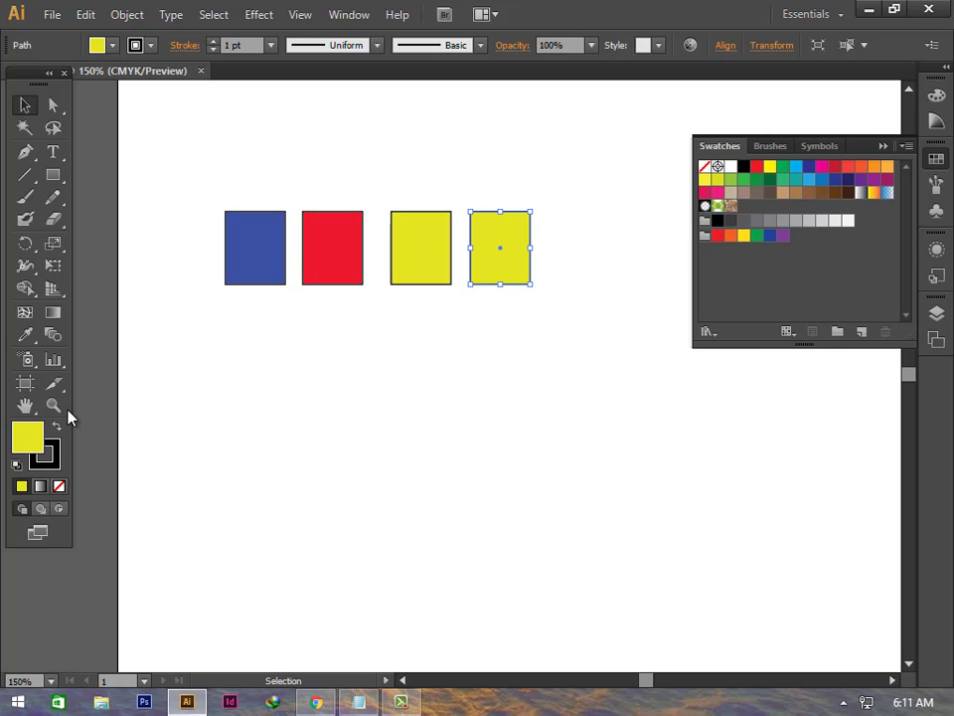
pyautogui.doubleClick(18, 450)
pyautogui.click(572, 398)
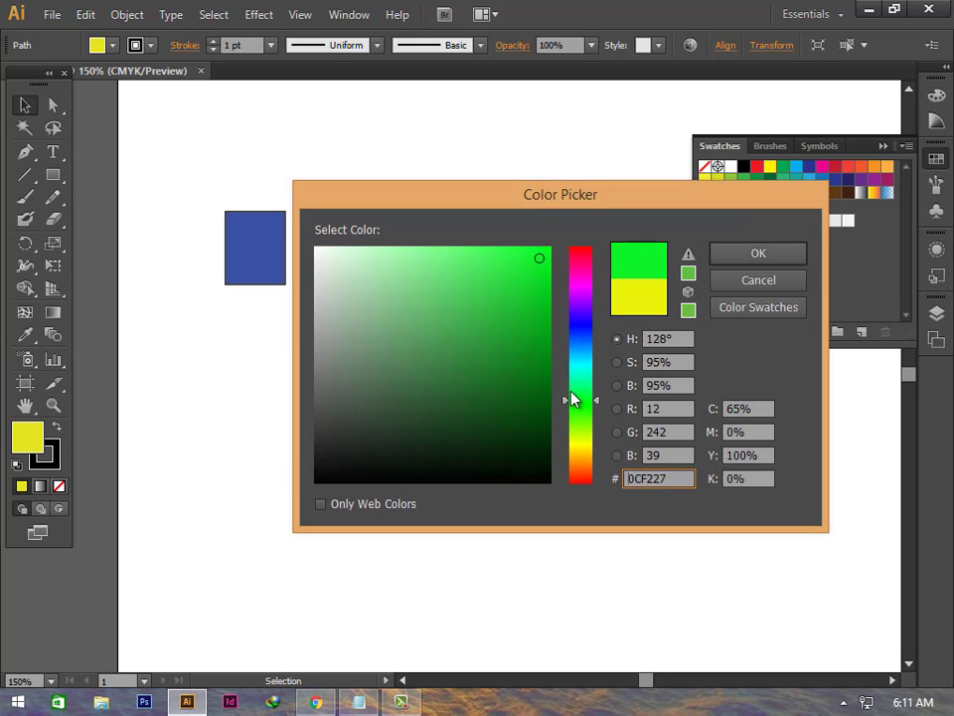
pyautogui.click(767, 252)
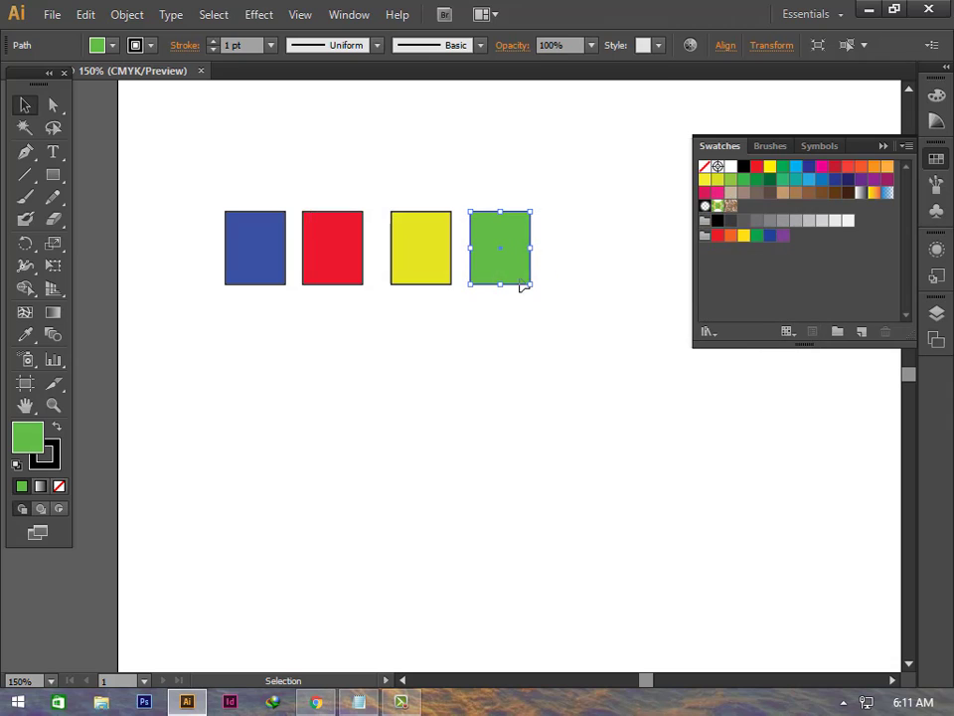
pyautogui.moveTo(223, 310)
pyautogui.mouseDown()
pyautogui.moveTo(533, 255)
pyautogui.moveTo(527, 248)
pyautogui.mouseUp()
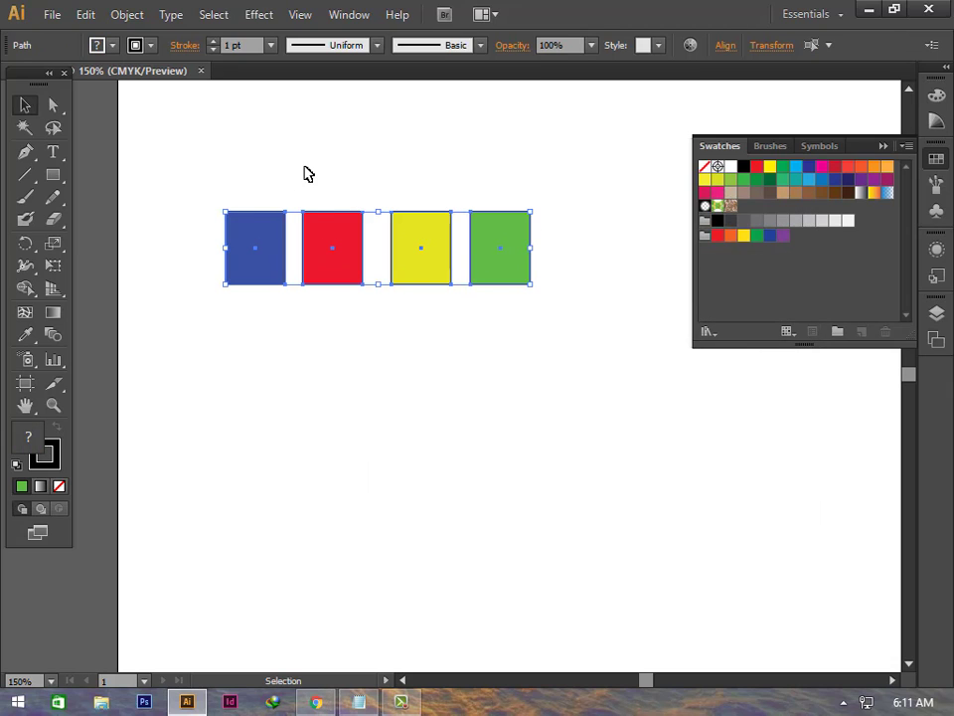
# Step: Reselect all four rectangles and save their colours as the 'my color' colour group
pyautogui.click(171, 227)
pyautogui.moveTo(179, 239); pyautogui.dragTo(562, 270)
pyautogui.click(25, 105)
pyautogui.moveTo(195, 245); pyautogui.dragTo(538, 266)
pyautogui.click(838, 334)
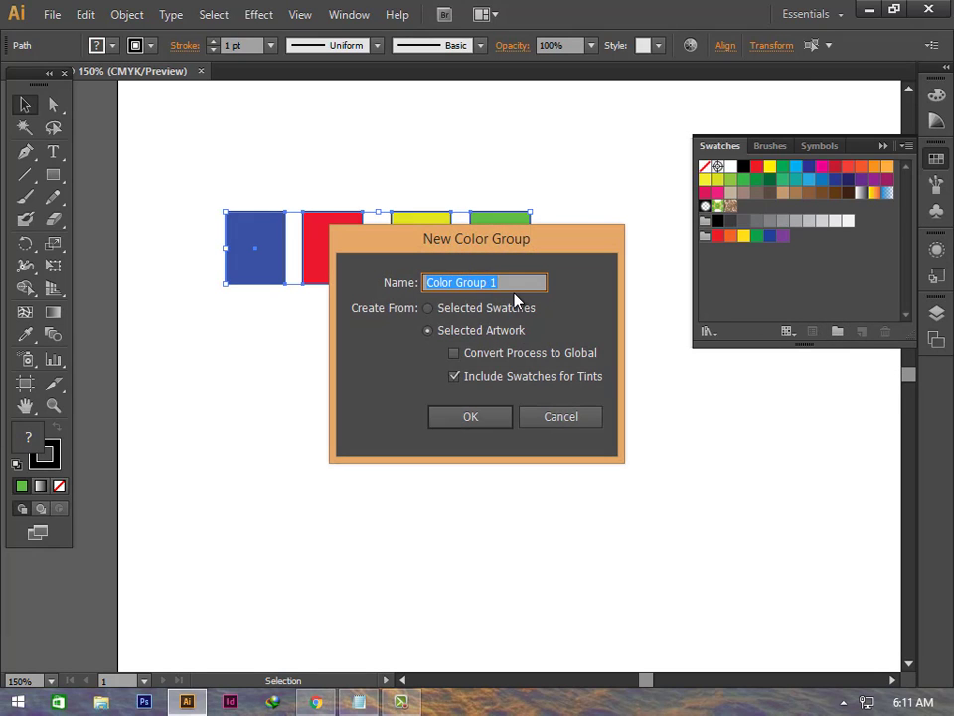
pyautogui.write('my col')
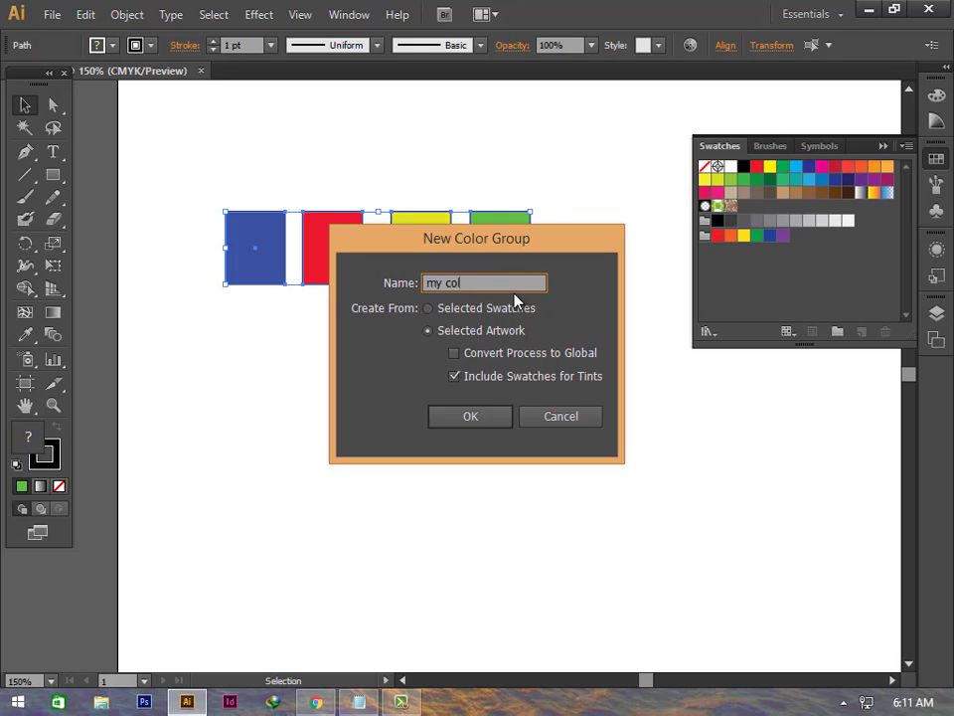
pyautogui.write('or')
pyautogui.click(473, 418)
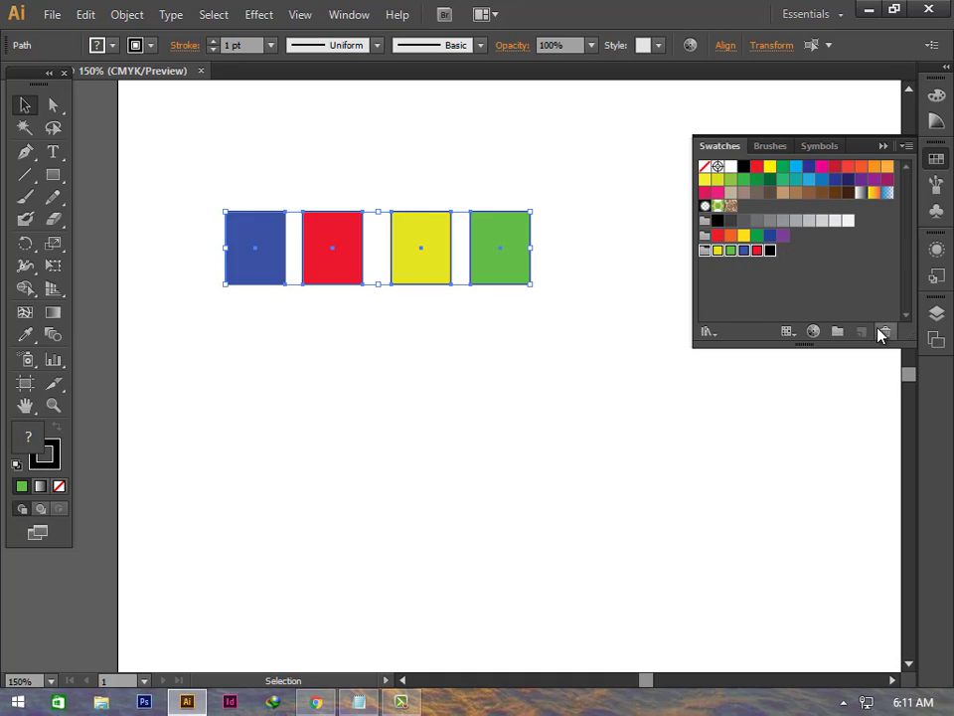
# Step: Deselect the group swatches and select only the blue square
pyautogui.click(790, 293)
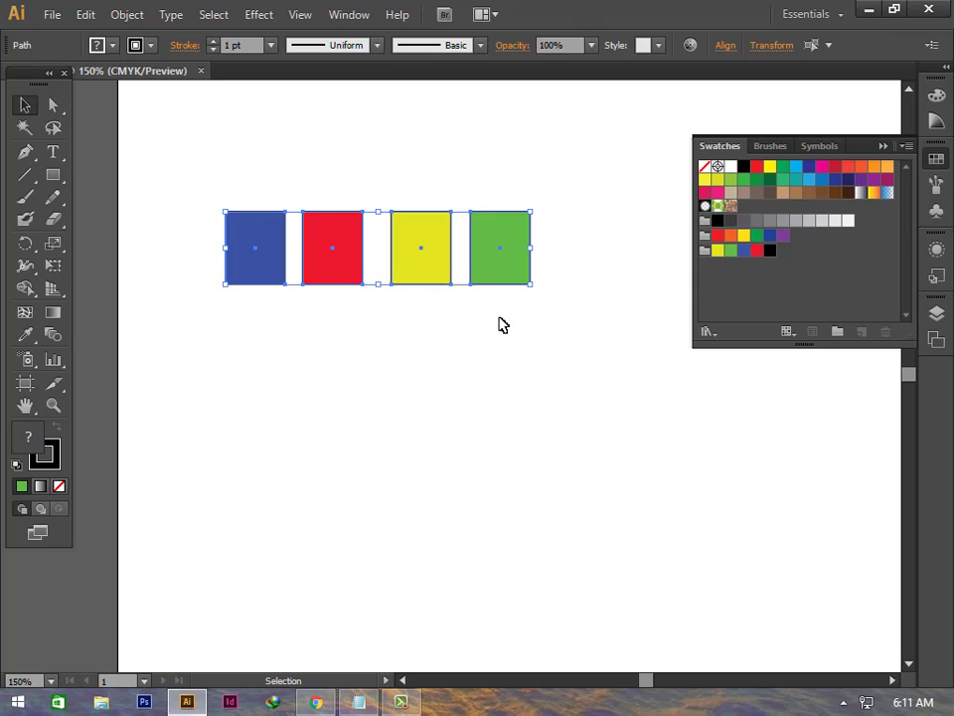
pyautogui.click(315, 319)
pyautogui.click(241, 244)
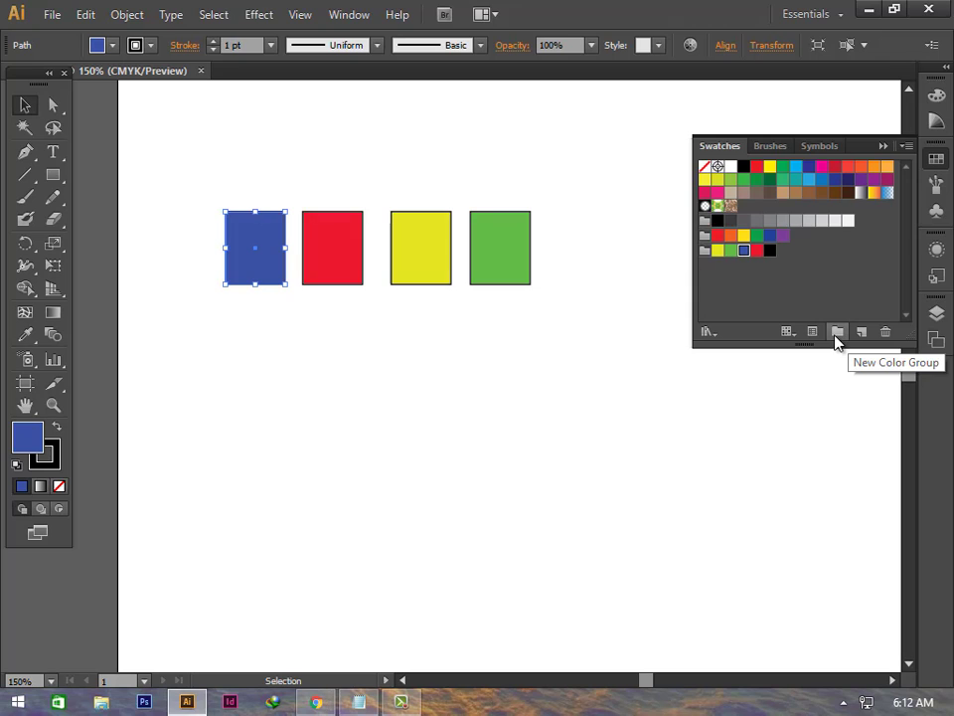
# Step: Fill the blue square with red and the yellow square with black
pyautogui.click(481, 409)
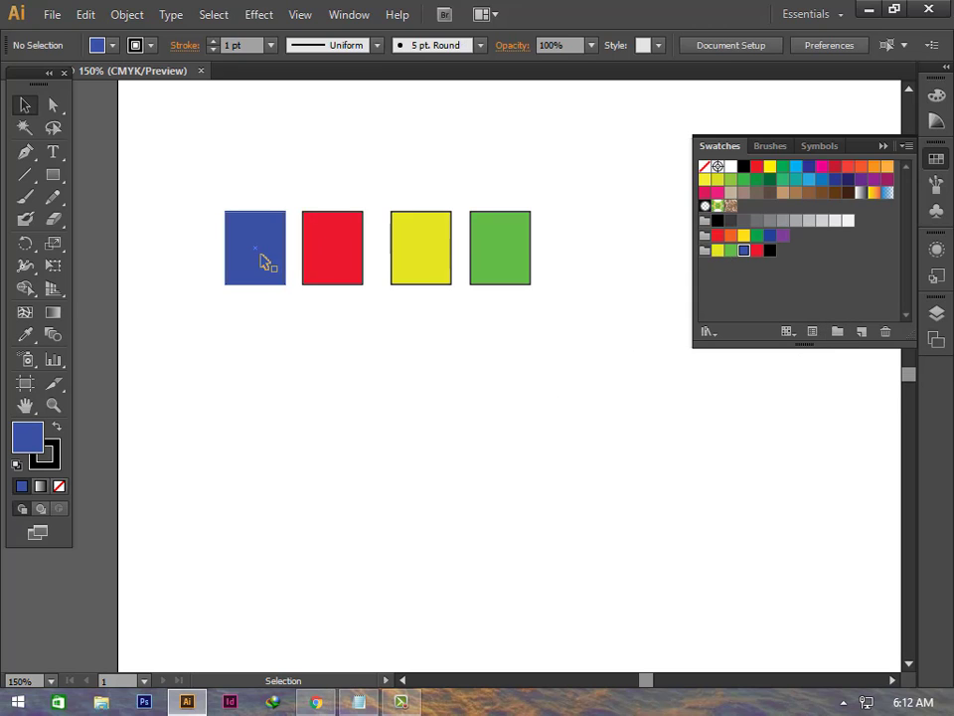
pyautogui.click(258, 267)
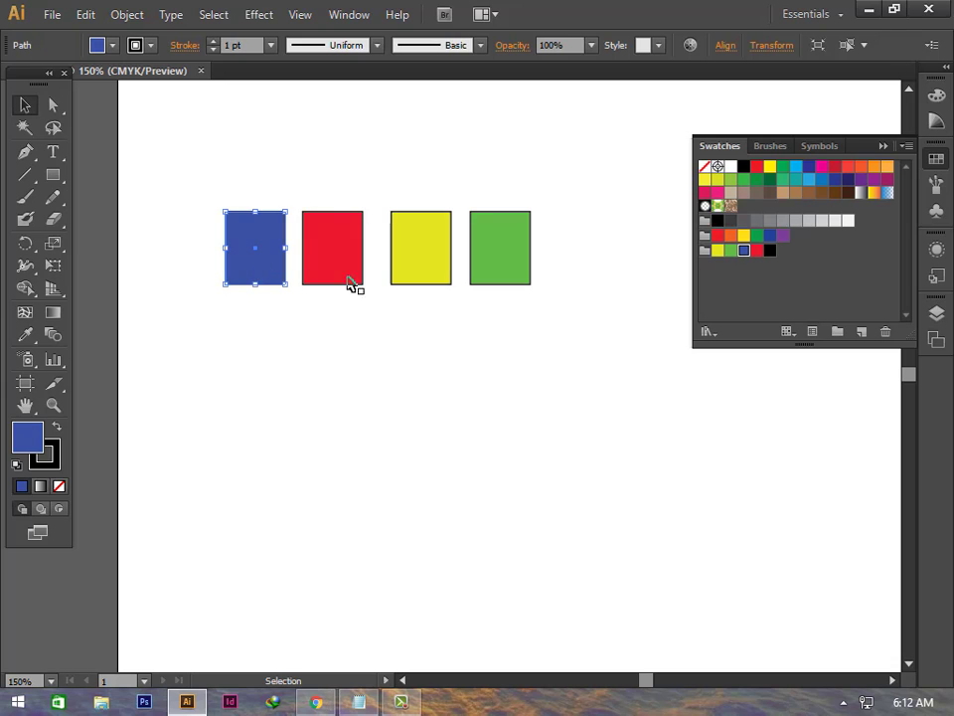
pyautogui.click(757, 252)
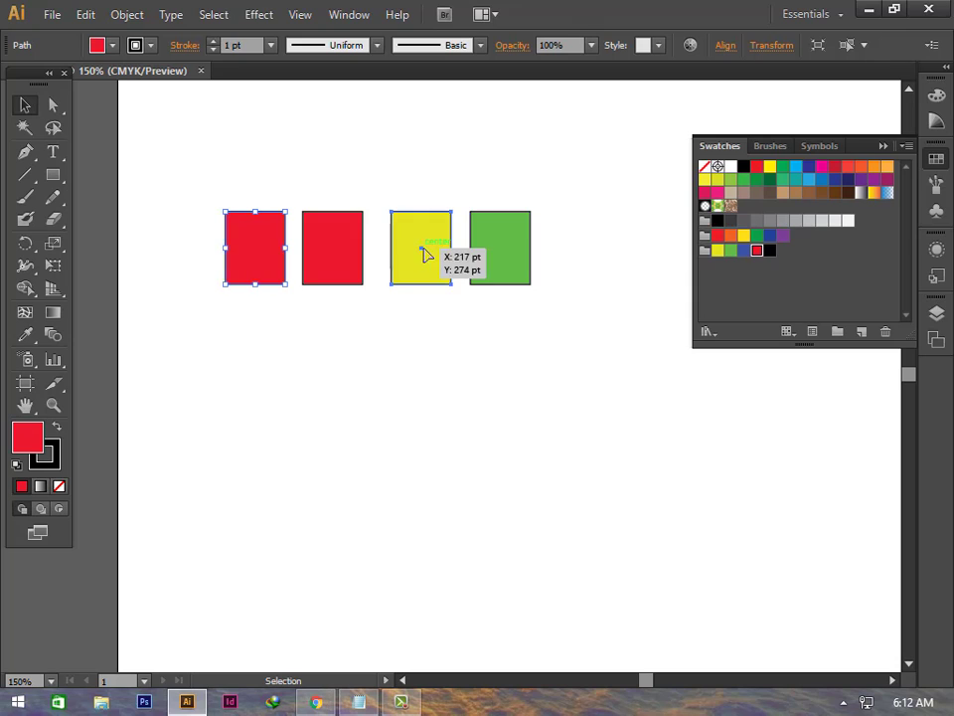
pyautogui.click(423, 252)
pyautogui.click(771, 252)
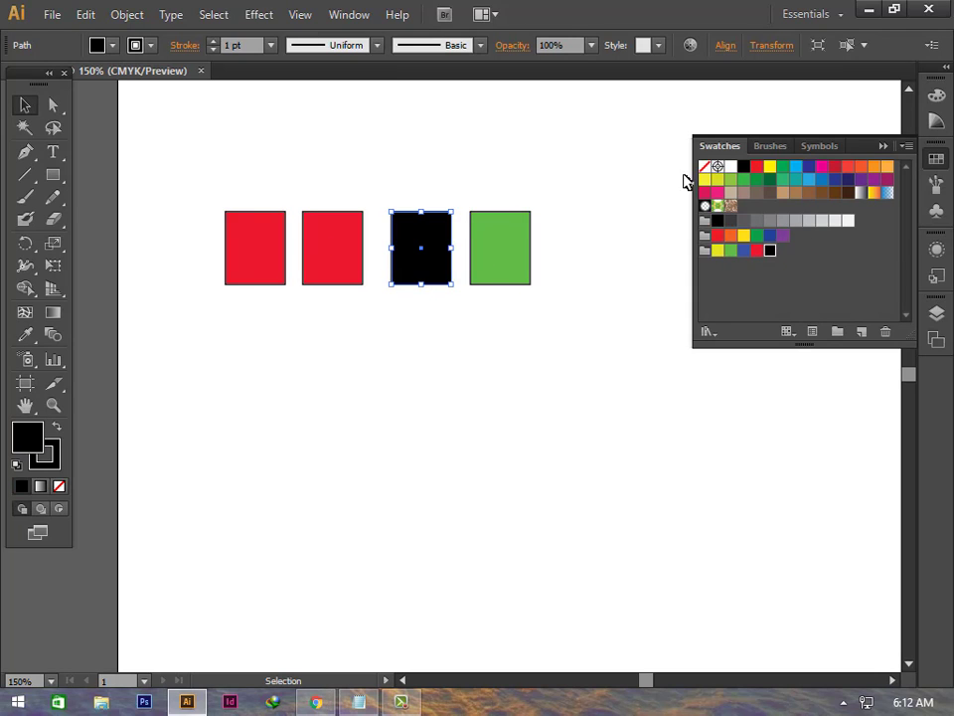
# Step: Select all four squares and delete them
pyautogui.click(274, 338)
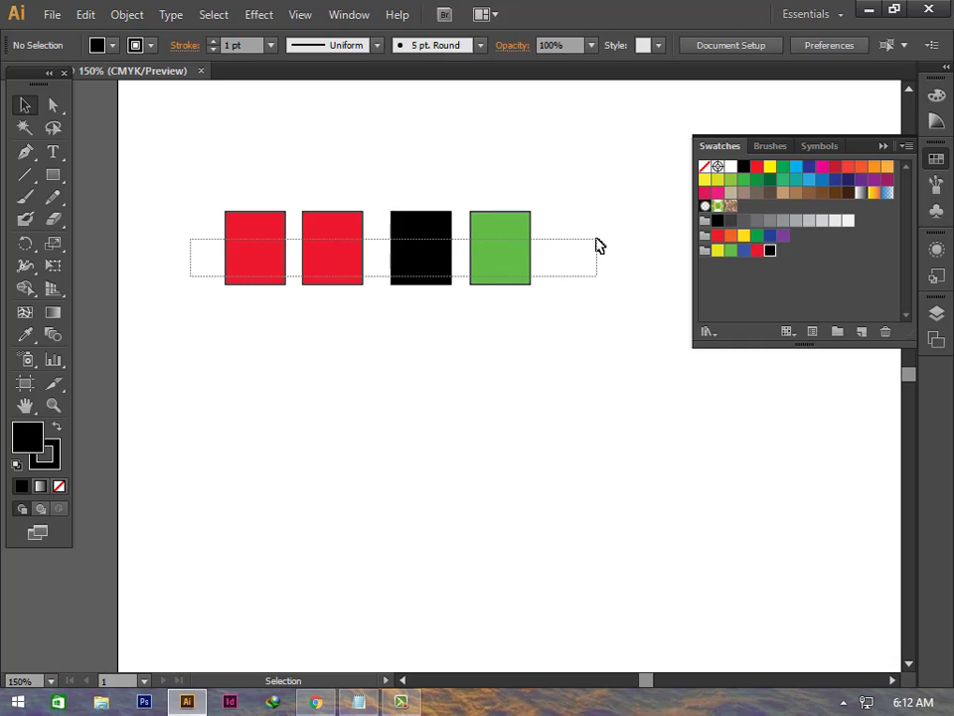
pyautogui.moveTo(460, 260); pyautogui.dragTo(599, 245)
pyautogui.press('Delete')
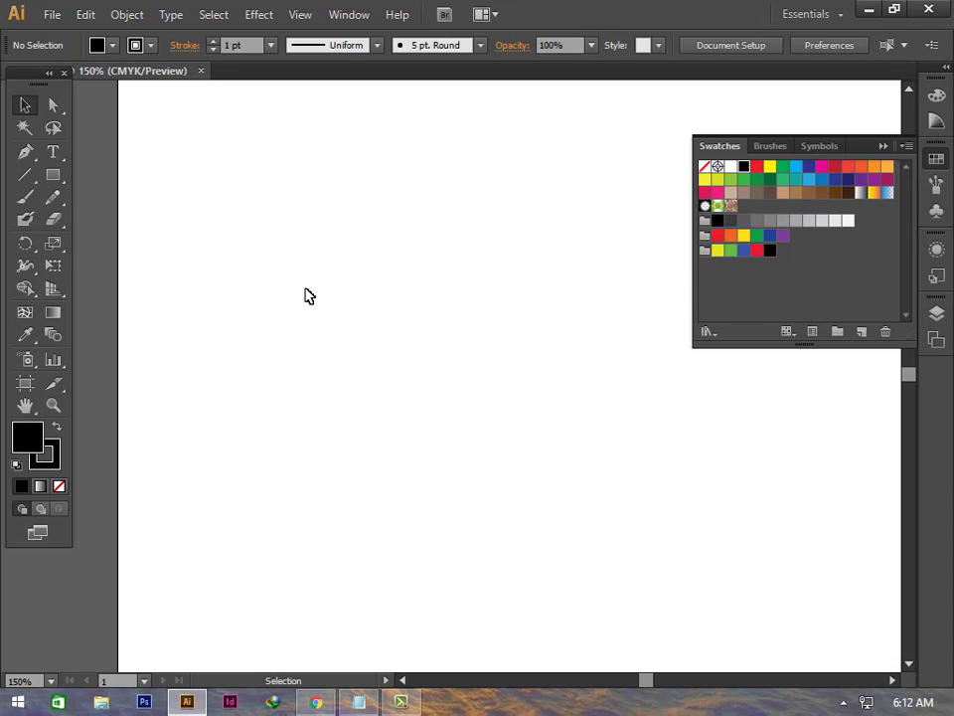
# Step: Draw a black rectangle left of the page centre and copy-paste a duplicate
pyautogui.click(54, 175)
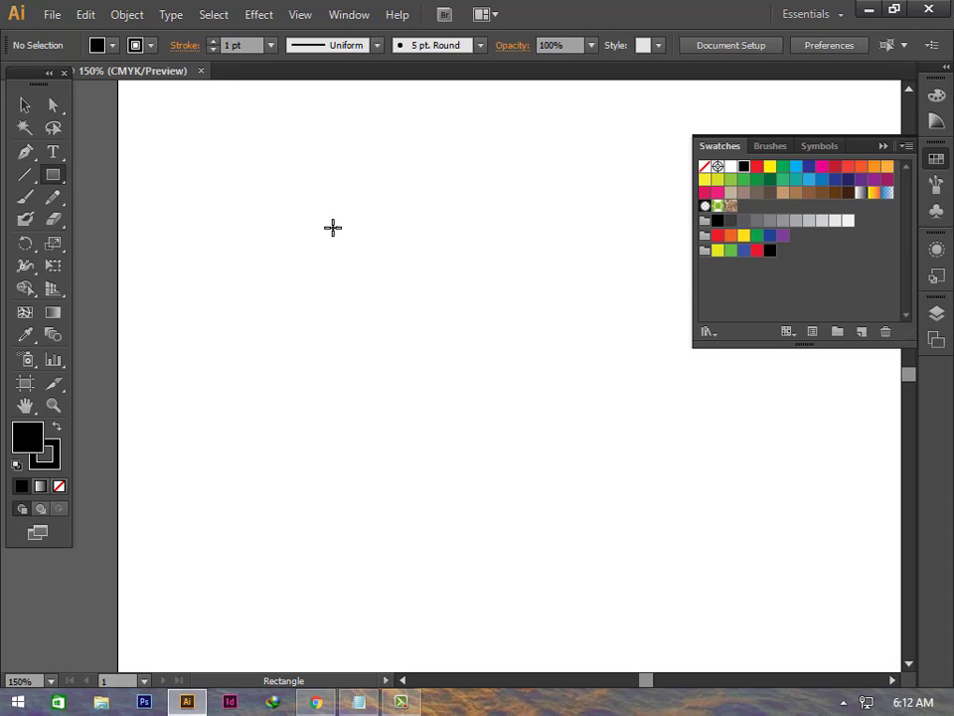
pyautogui.moveTo(298, 249); pyautogui.dragTo(381, 348)
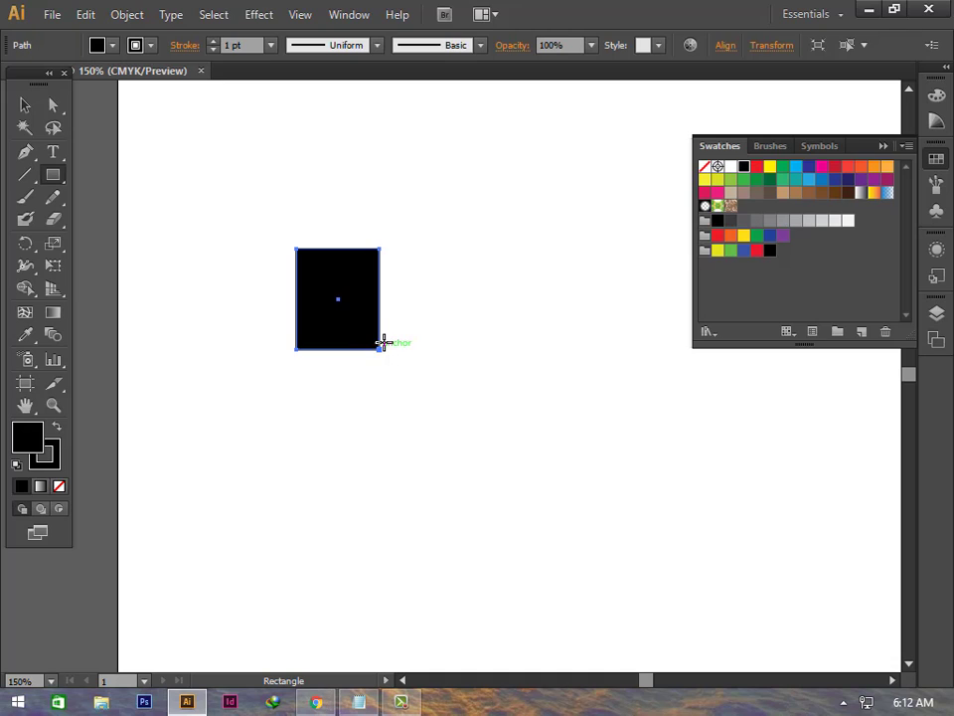
pyautogui.click(25, 105)
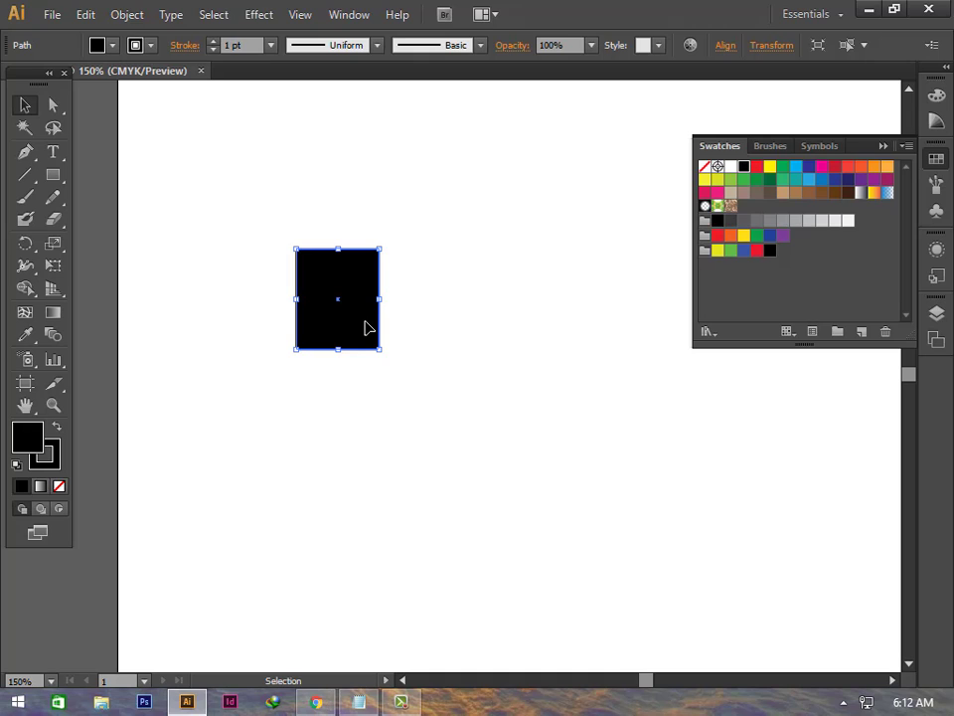
pyautogui.press('a')
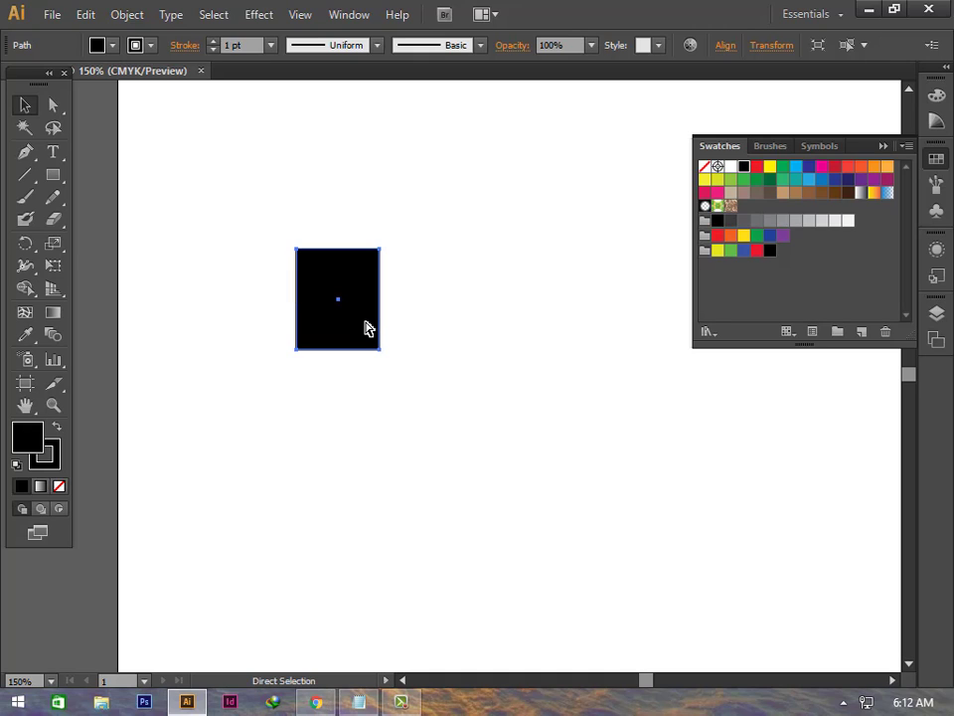
pyautogui.hotkey('ctrl', 'c')
pyautogui.hotkey('ctrl', 'v')
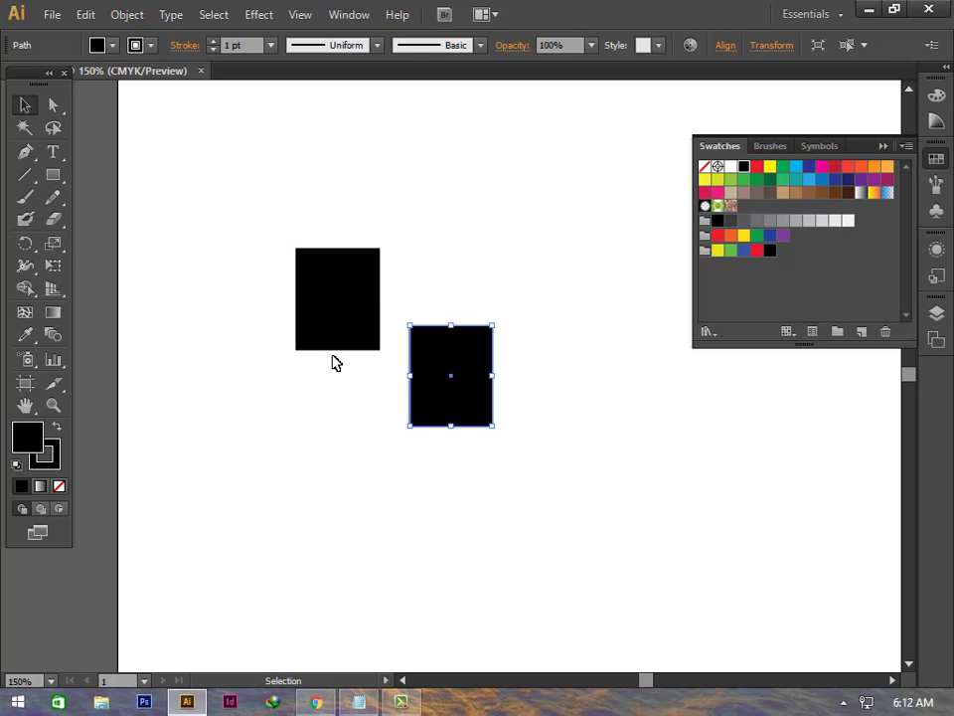
# Step: Place the duplicate higher and to the right of the original, then exit isolation mode
pyautogui.moveTo(447, 344)
pyautogui.mouseDown()
pyautogui.moveTo(427, 295)
pyautogui.moveTo(450, 276)
pyautogui.mouseUp()
pyautogui.doubleClick(427, 295)
pyautogui.click(494, 367)
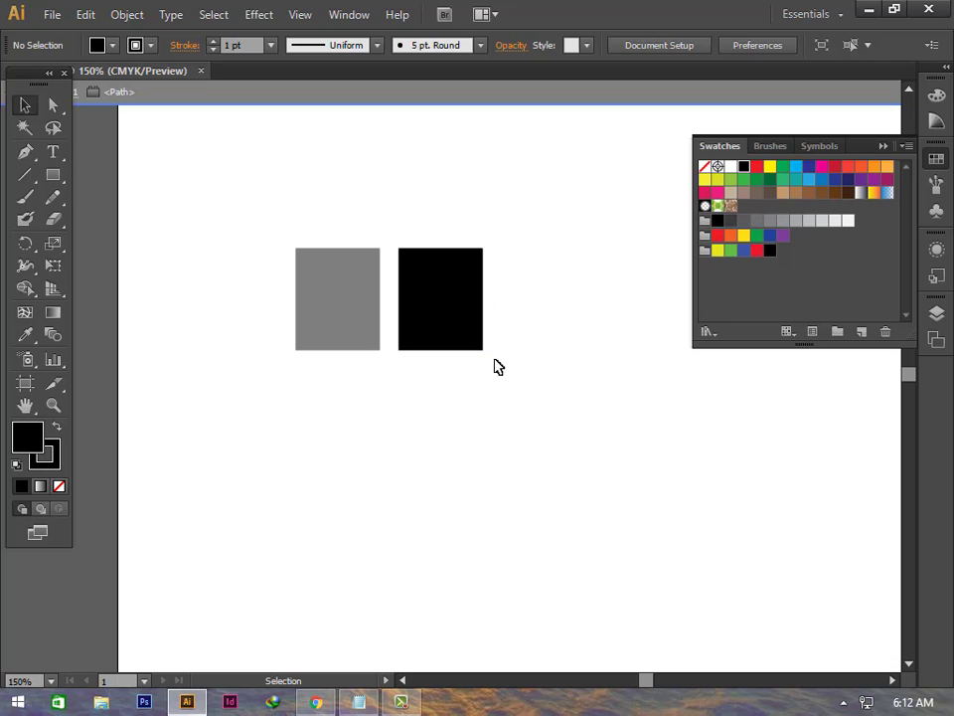
pyautogui.doubleClick(441, 417)
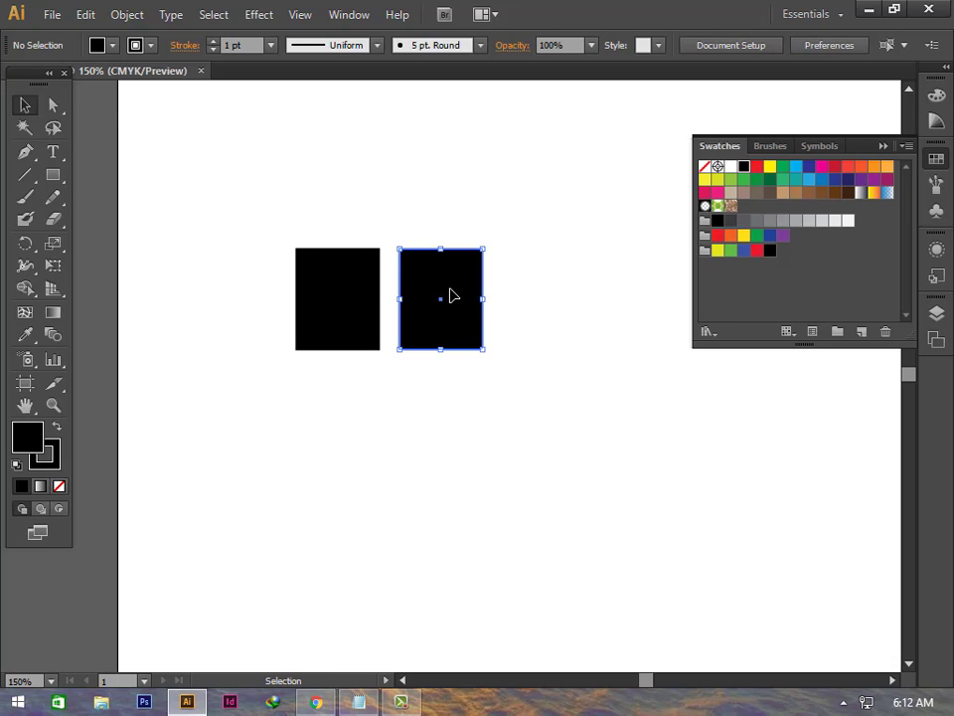
pyautogui.click(450, 294)
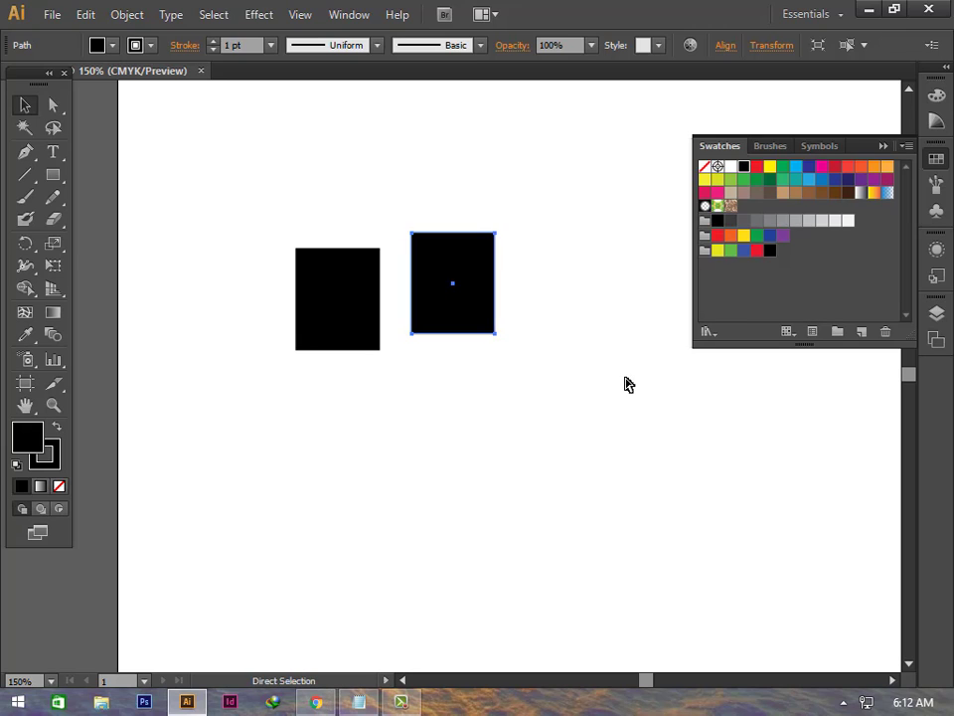
pyautogui.press('v')
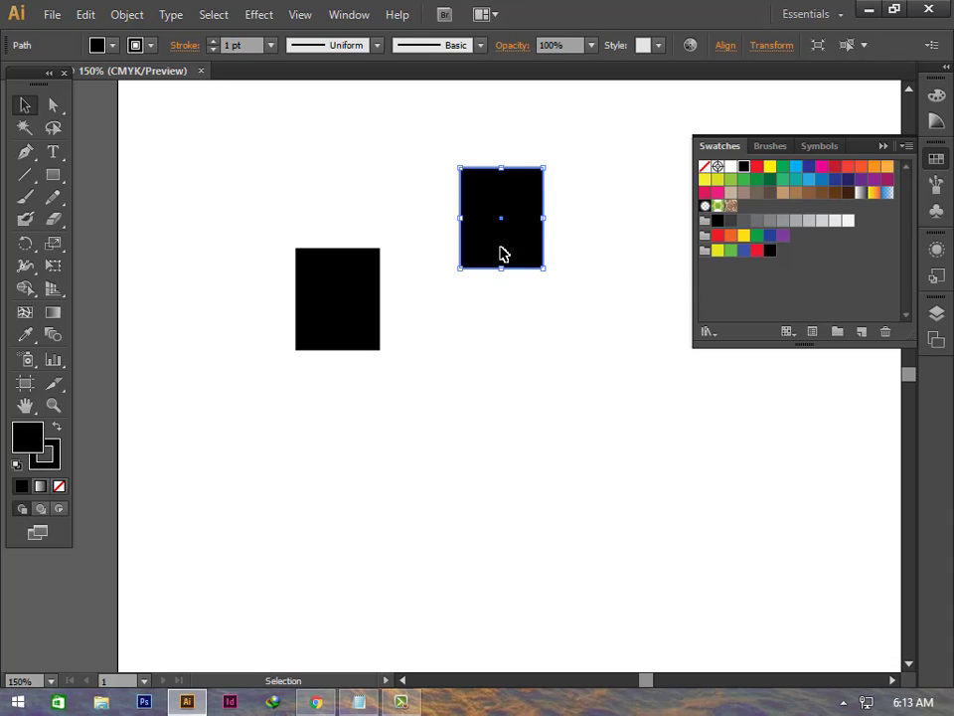
# Step: Drag the duplicate straight down and repeat the move three times with Ctrl+D
pyautogui.moveTo(501, 254); pyautogui.dragTo(501, 373)
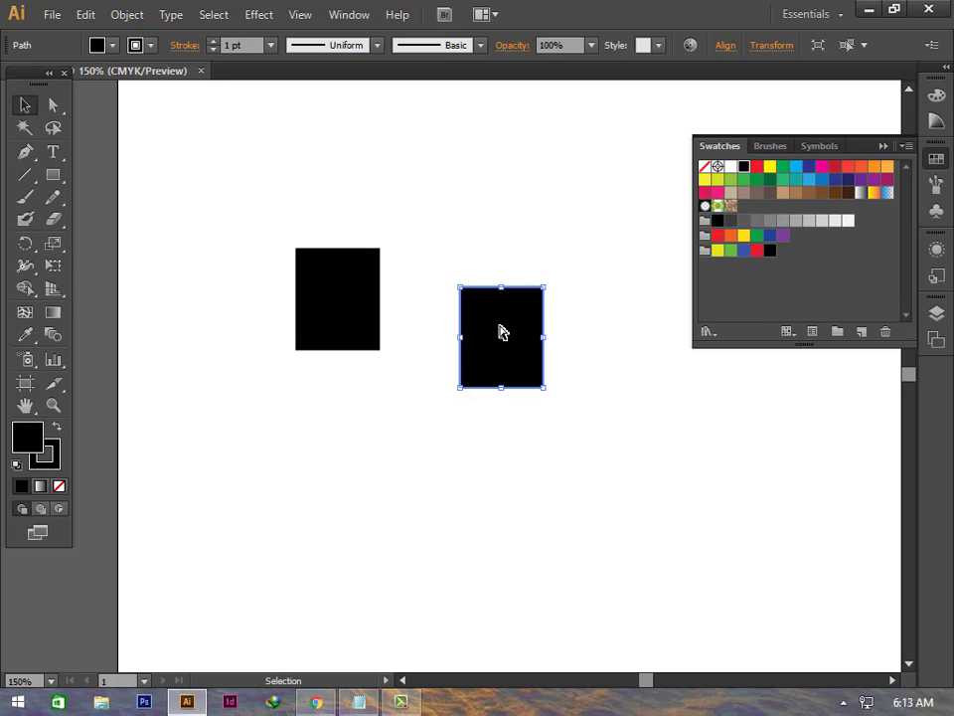
pyautogui.hotkey('ctrl', 'd')
pyautogui.hotkey('ctrl', 'd')
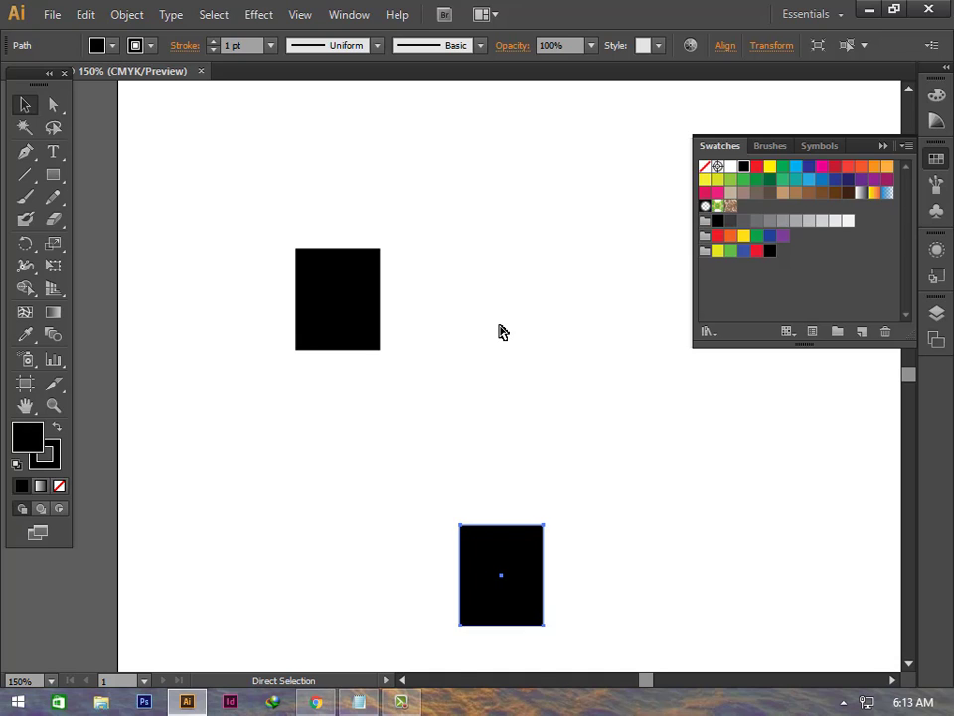
pyautogui.hotkey('ctrl', 'd')
pyautogui.hotkey('ctrl', 'd')
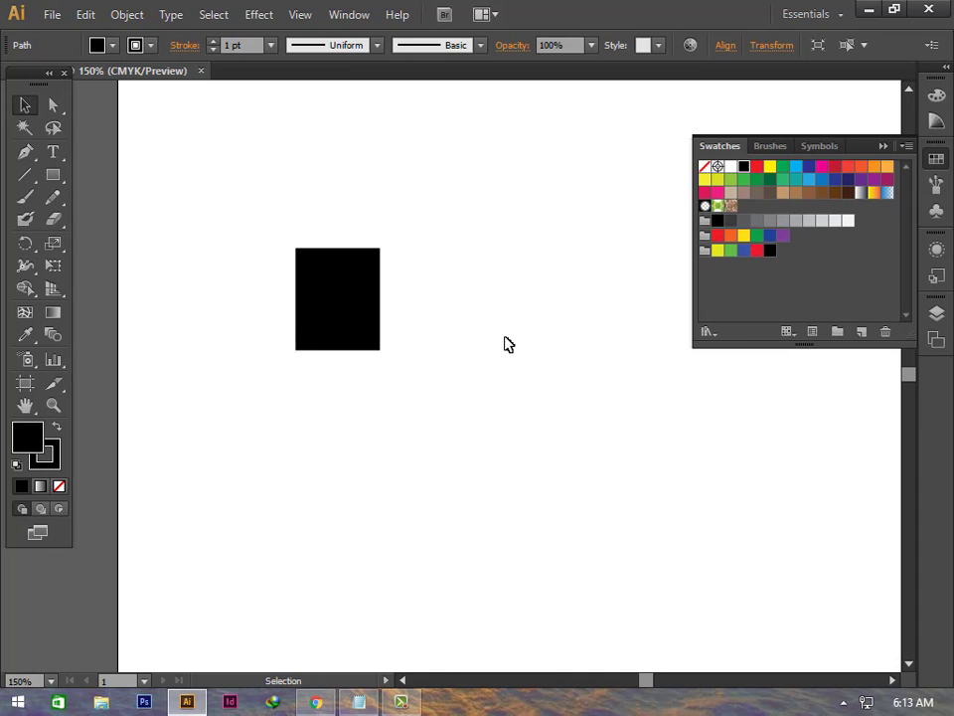
pyautogui.scroll(-4, 503, 338)
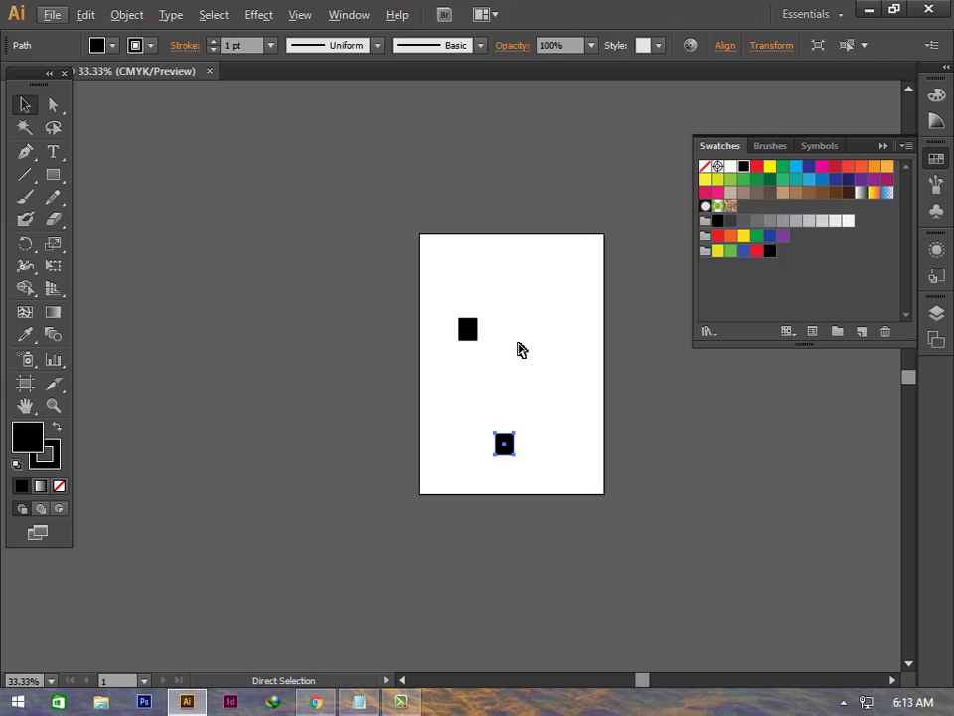
pyautogui.hotkey('ctrl', 'd')
pyautogui.hotkey('ctrl', 'd')
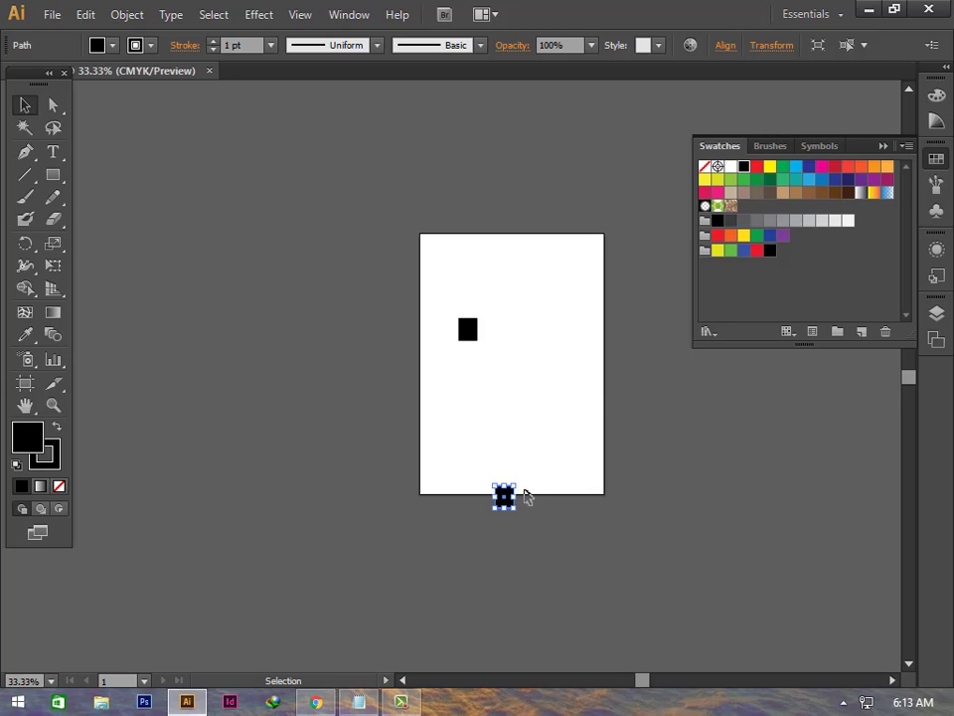
# Step: Delete the moved copy and select the remaining original rectangle
pyautogui.press('Delete')
pyautogui.scroll(4, 502, 412)
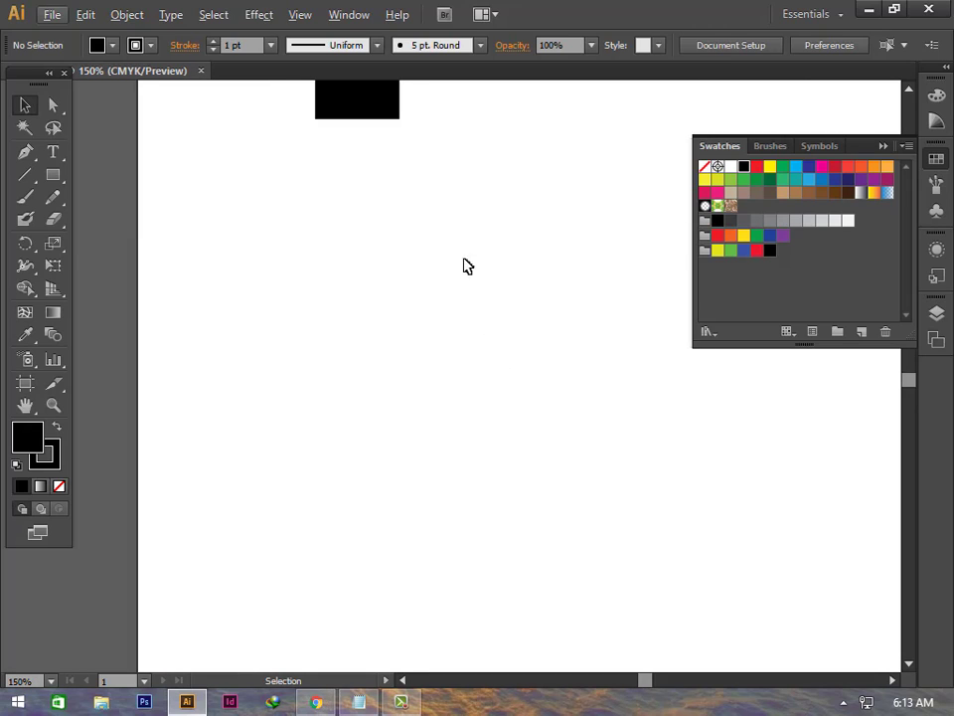
pyautogui.moveTo(464, 266)
pyautogui.mouseDown()
pyautogui.moveTo(503, 409)
pyautogui.moveTo(502, 456)
pyautogui.mouseUp()
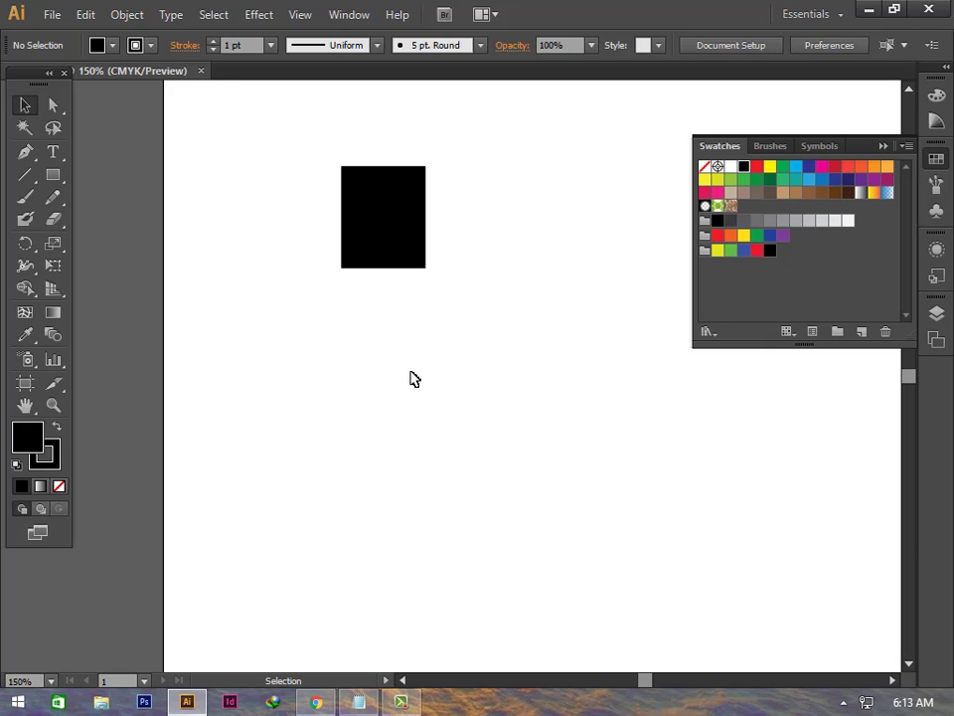
pyautogui.click(404, 247)
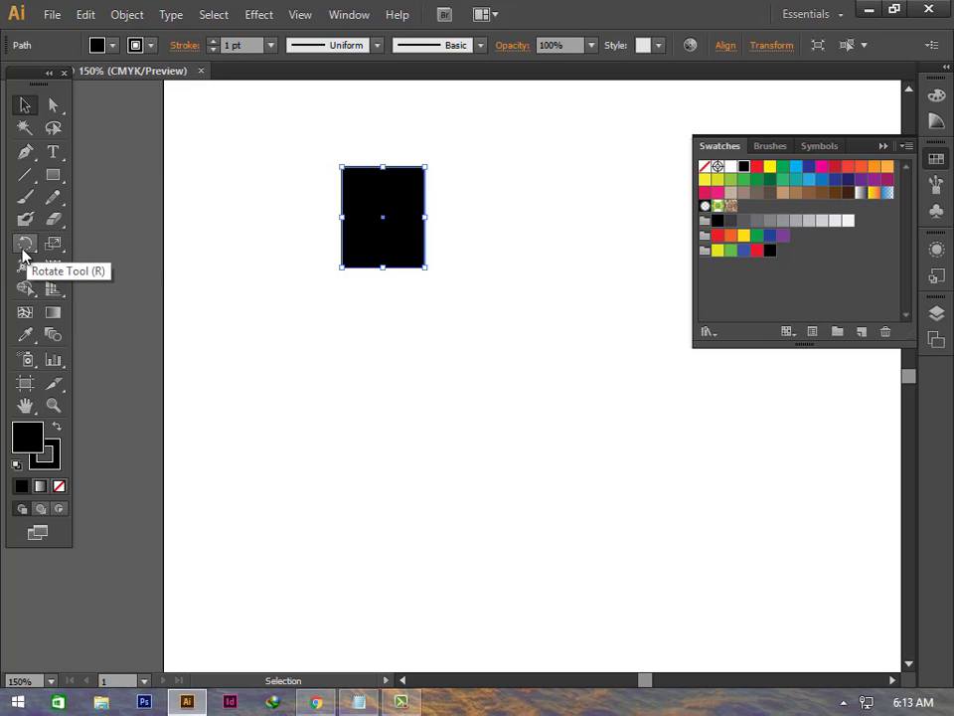
# Step: Make a 30° rotated copy of the black square, pivoting on its bottom-left corner
pyautogui.click(24, 244)
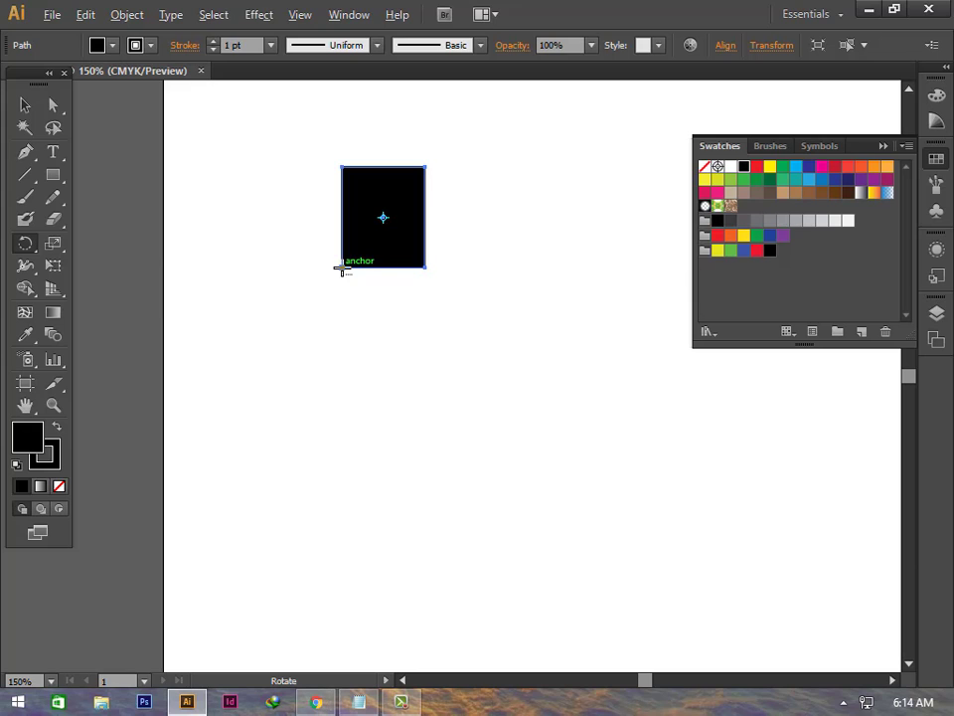
pyautogui.keyDown('alt'); pyautogui.click(342, 265); pyautogui.keyUp('alt')
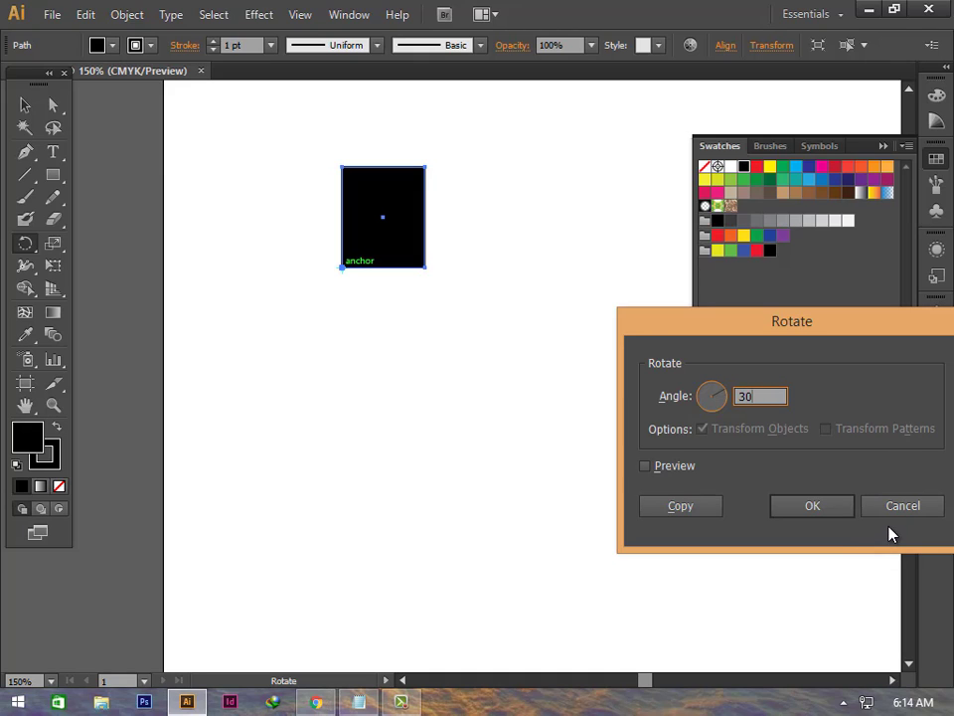
pyautogui.click(646, 470)
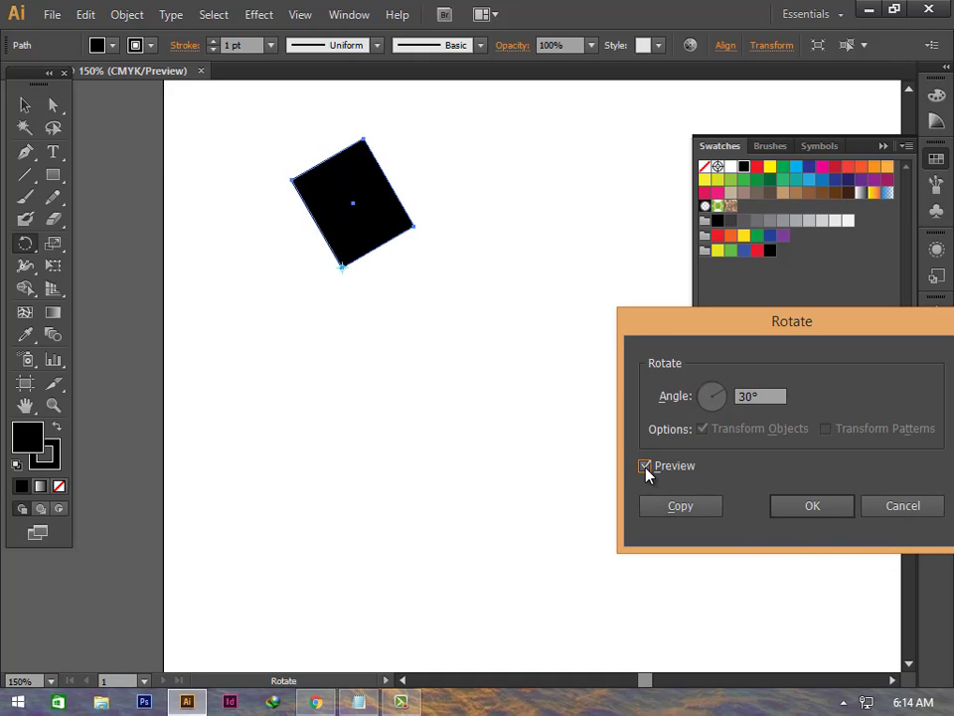
pyautogui.click(645, 467)
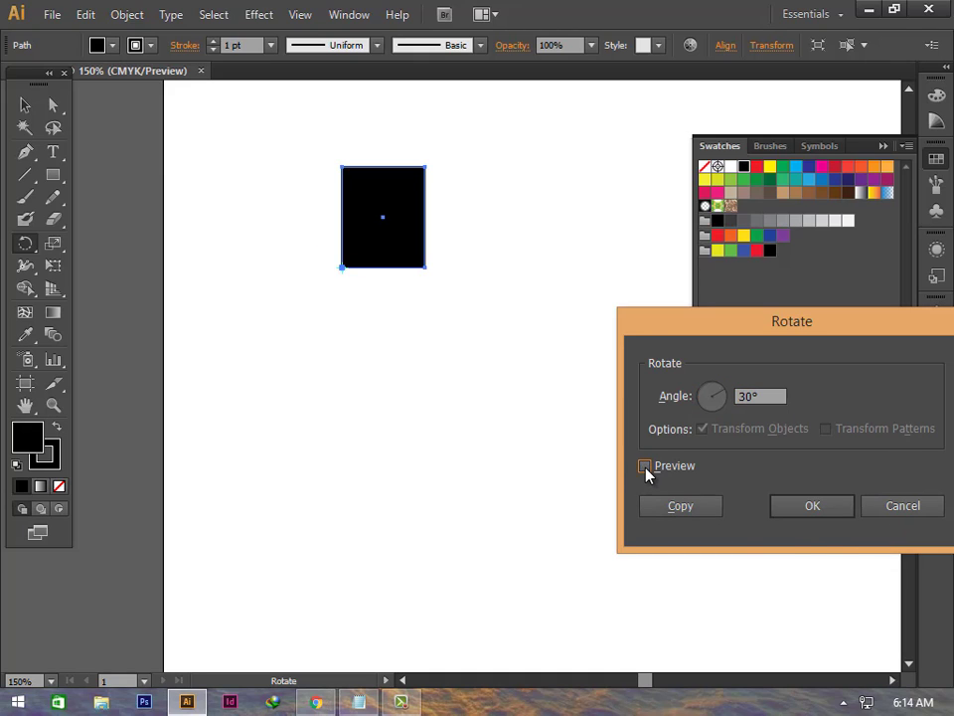
pyautogui.click(680, 506)
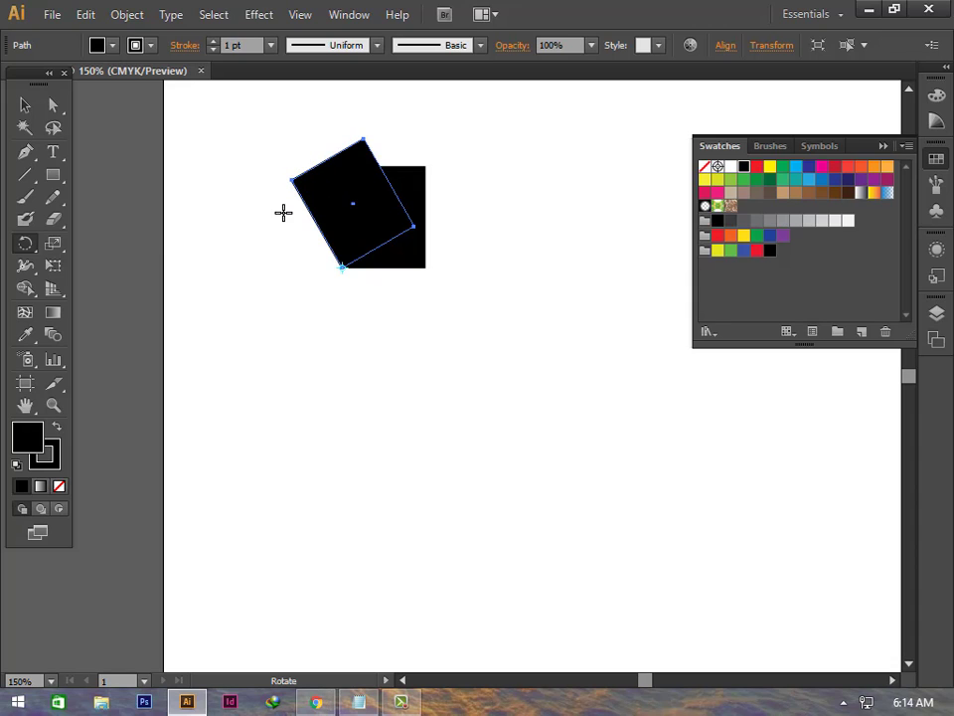
# Step: Repeat the 30° copy with Ctrl+D to build the starburst, then marquee-select every square
pyautogui.press('v')
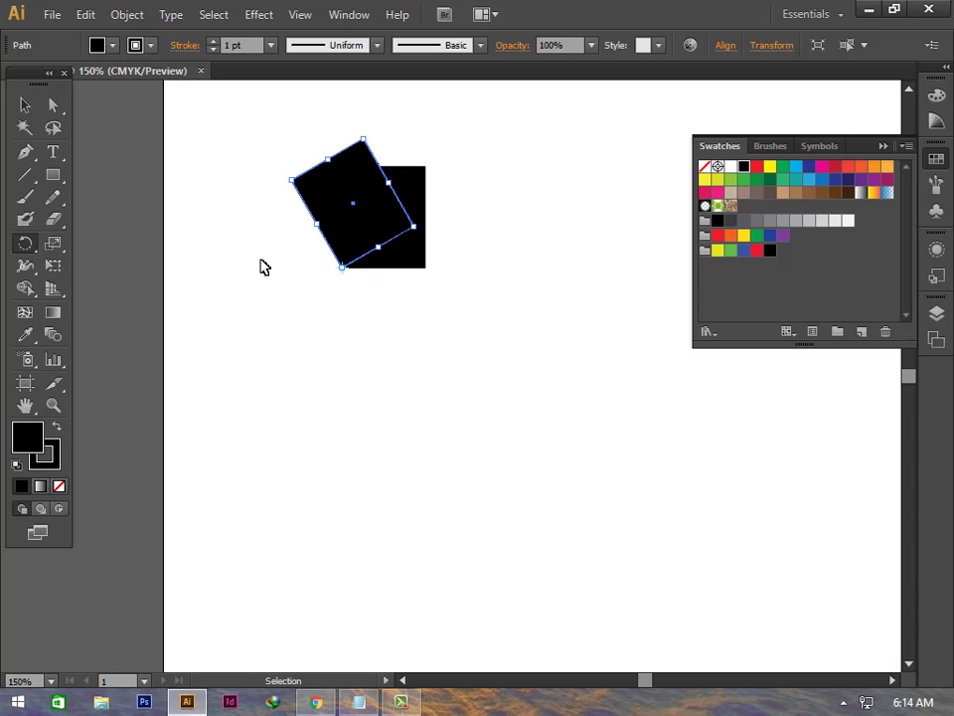
pyautogui.hotkey('ctrl', 'd')
pyautogui.hotkey('ctrl', 'd')
pyautogui.hotkey('ctrl', 'd')
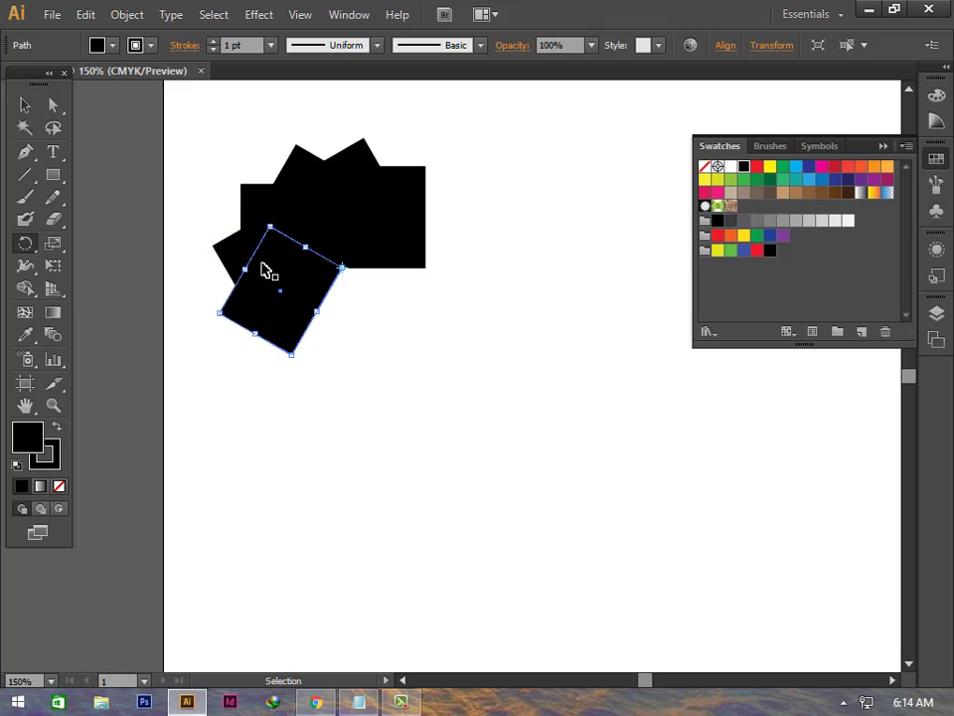
pyautogui.hotkey('ctrl', 'd')
pyautogui.hotkey('ctrl', 'd')
pyautogui.hotkey('ctrl', 'd')
pyautogui.hotkey('ctrl', 'd')
pyautogui.hotkey('ctrl', 'd')
pyautogui.hotkey('ctrl', 'd')
pyautogui.hotkey('ctrl', 'd')
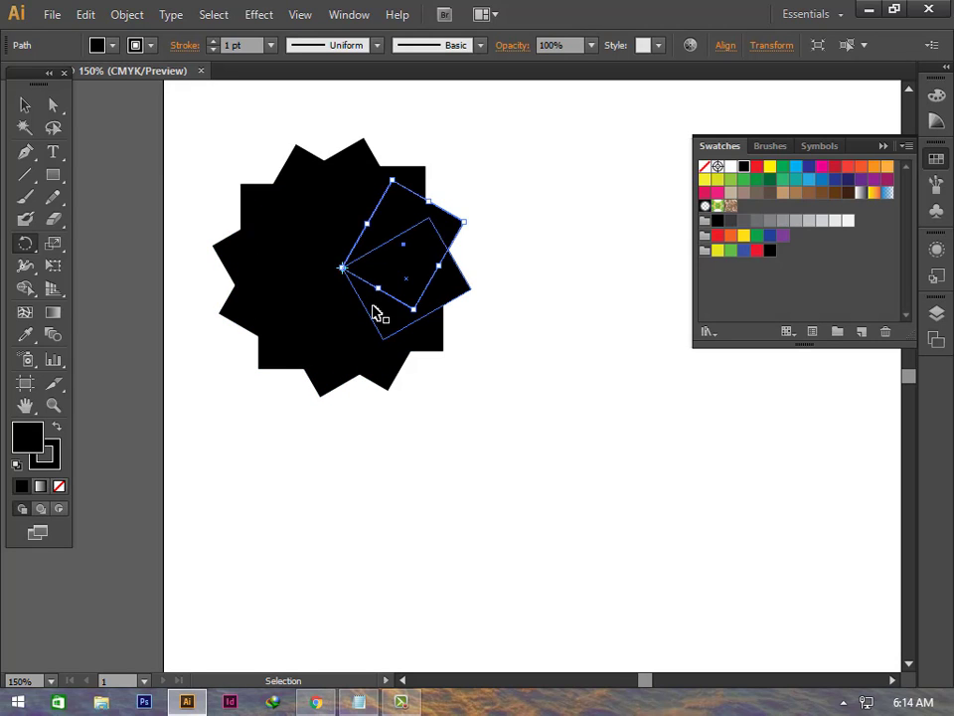
pyautogui.press('r')
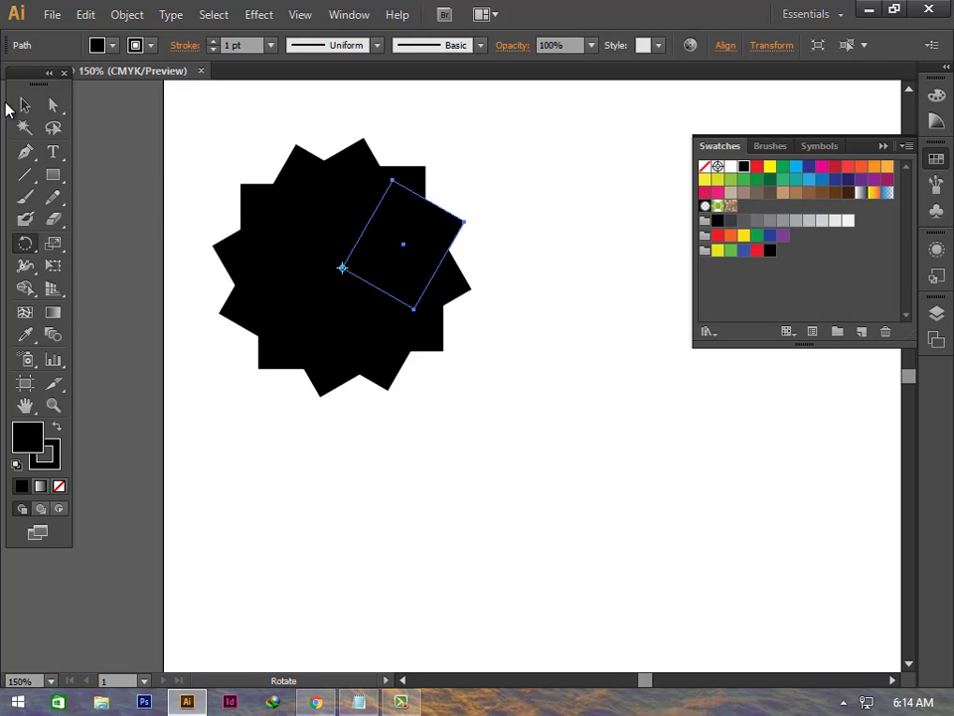
pyautogui.click(27, 105)
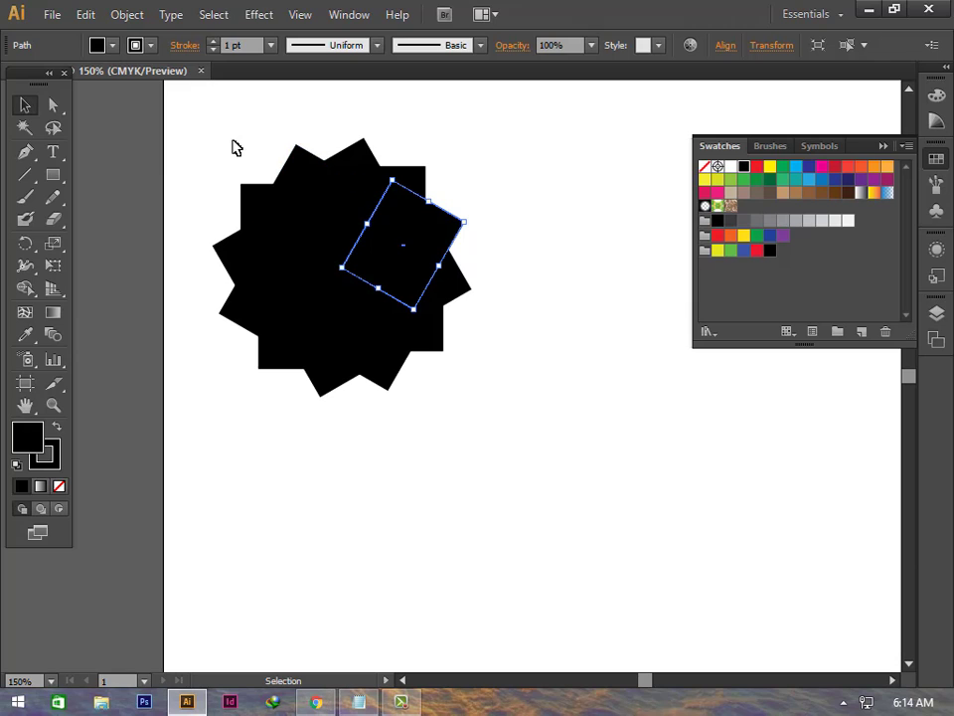
pyautogui.moveTo(232, 139); pyautogui.dragTo(494, 417)
# Step: Delete the starburst and draw a black square near the upper left
pyautogui.press('Delete')
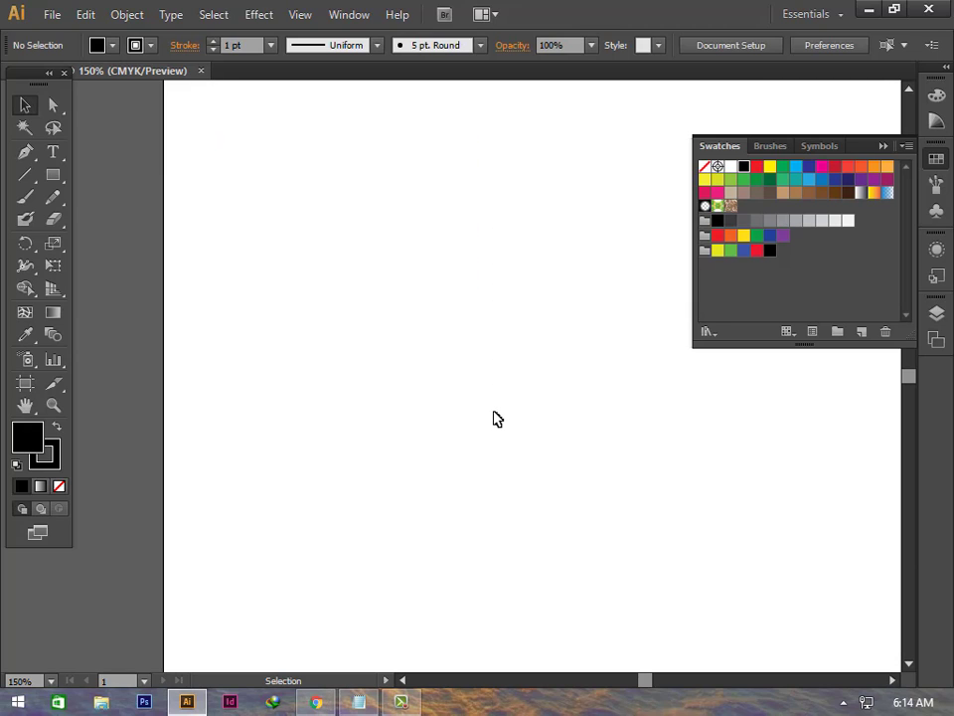
pyautogui.click(52, 175)
pyautogui.moveTo(249, 182); pyautogui.dragTo(373, 308)
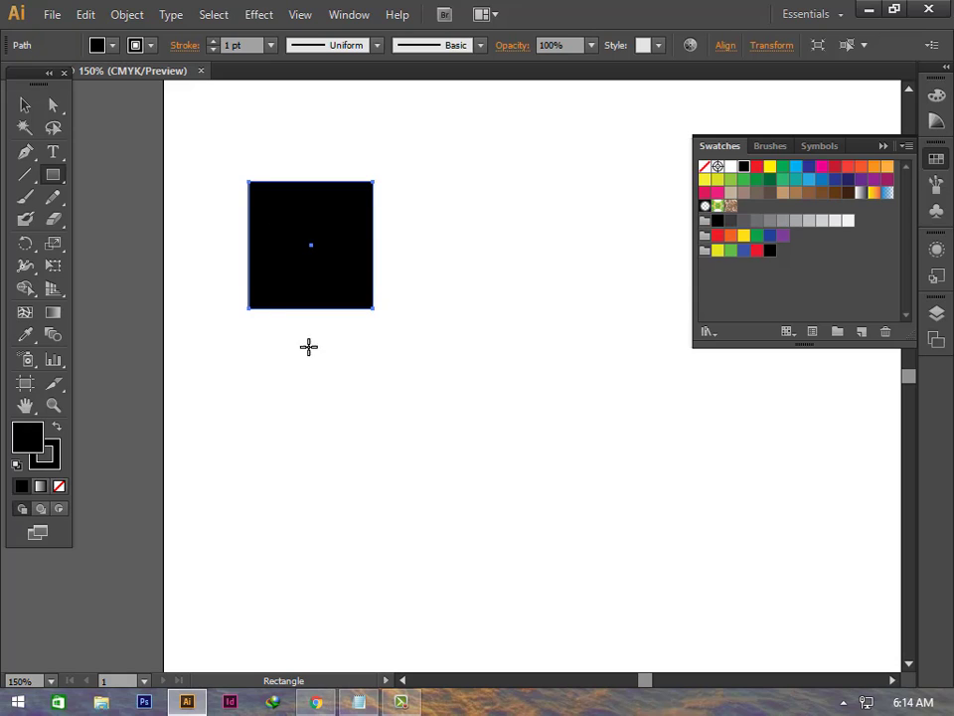
pyautogui.click(25, 104)
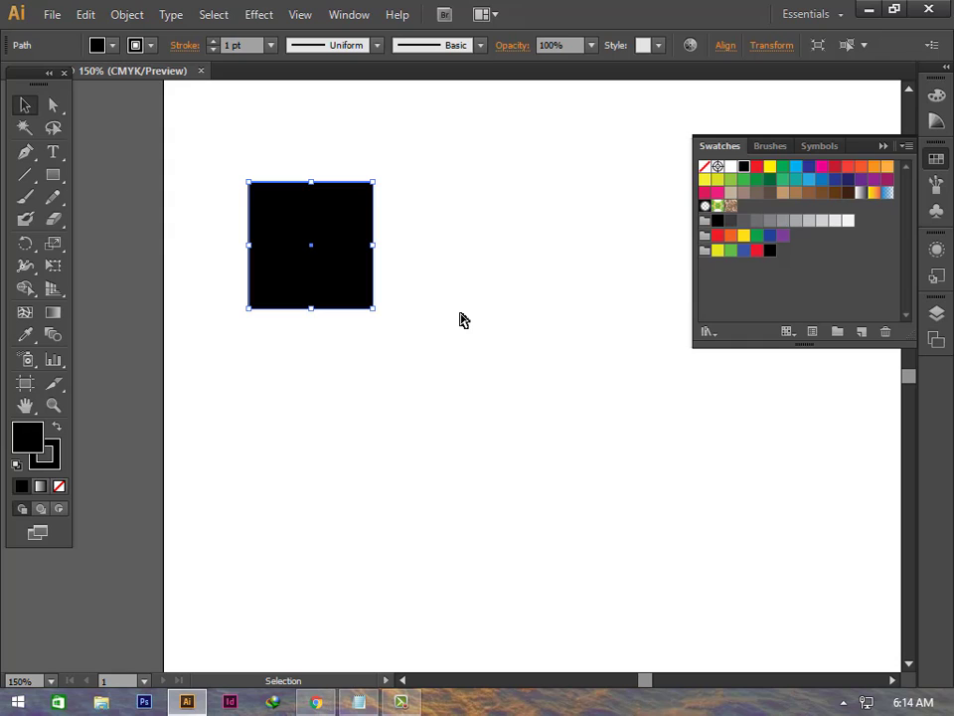
# Step: Paste a test copy of the square, delete it, and reselect the original square
pyautogui.press('a')
pyautogui.press('v')
pyautogui.press('a')
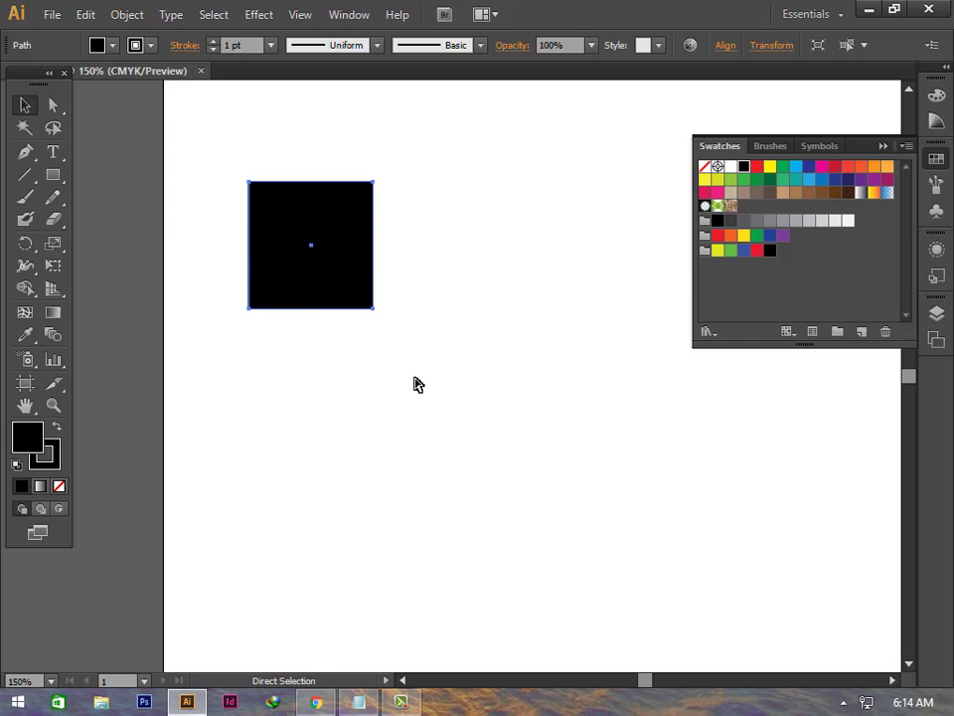
pyautogui.press('v')
pyautogui.hotkey('ctrl', 'c')
pyautogui.hotkey('ctrl', 'v')
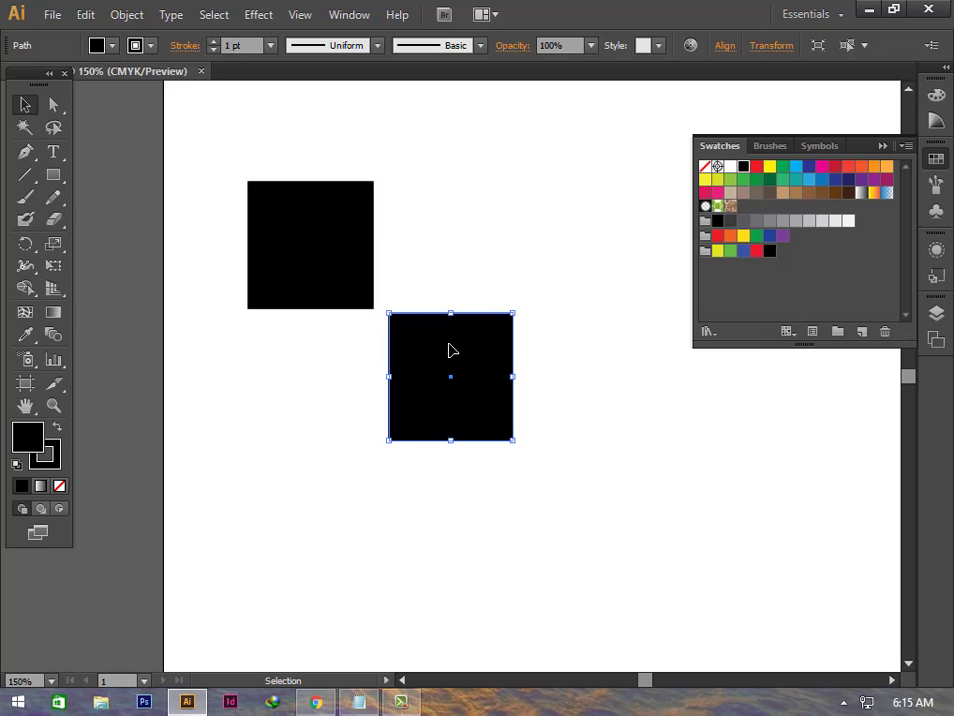
pyautogui.press('Delete')
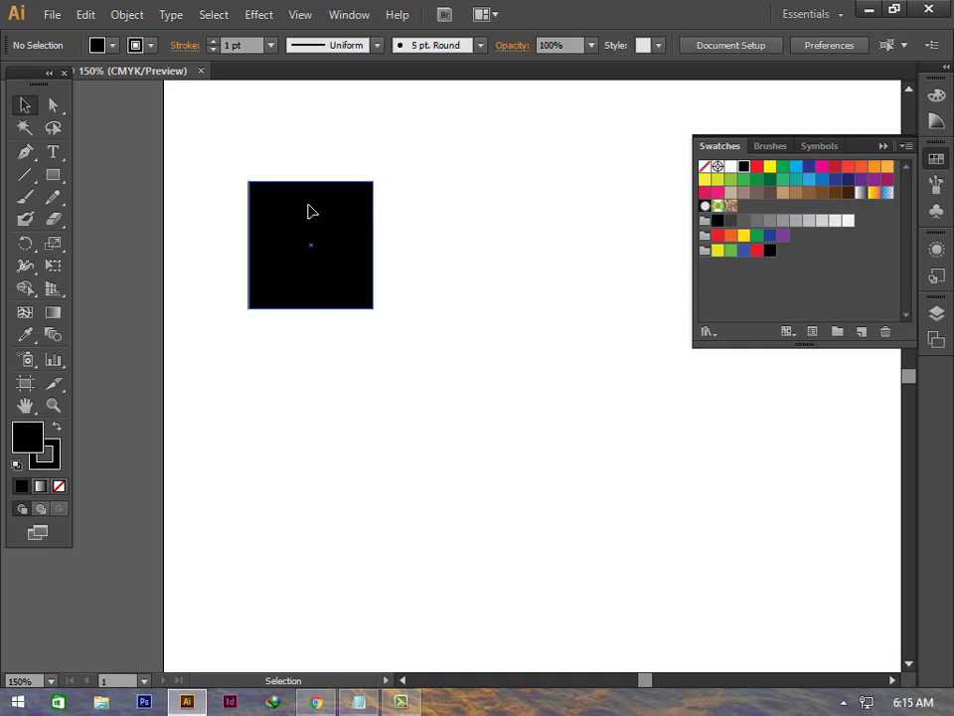
pyautogui.click(310, 211)
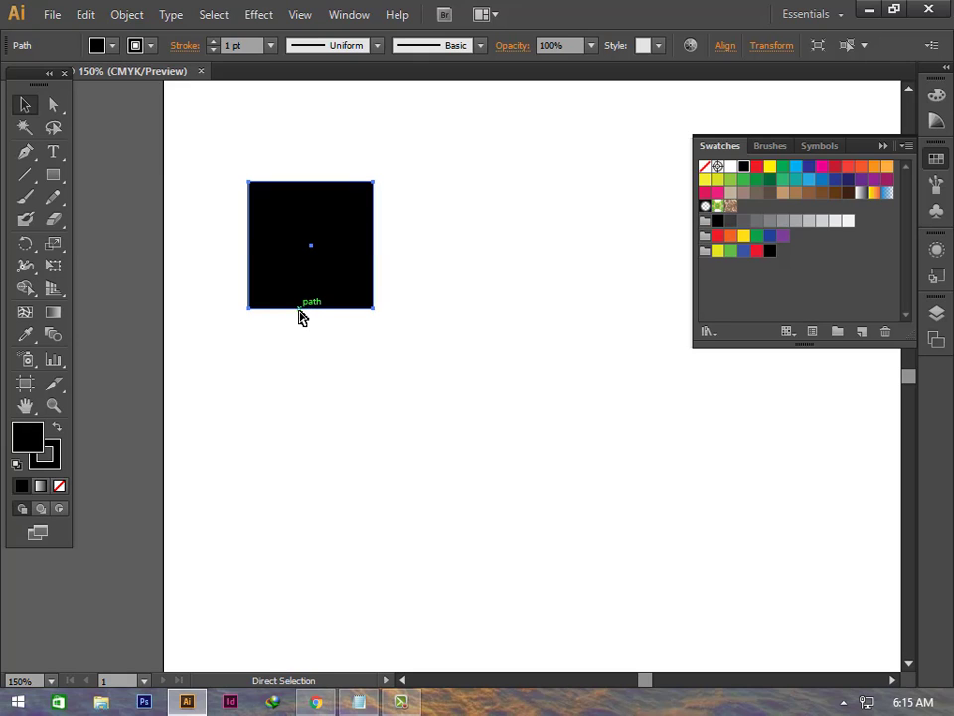
pyautogui.press('ctrl')
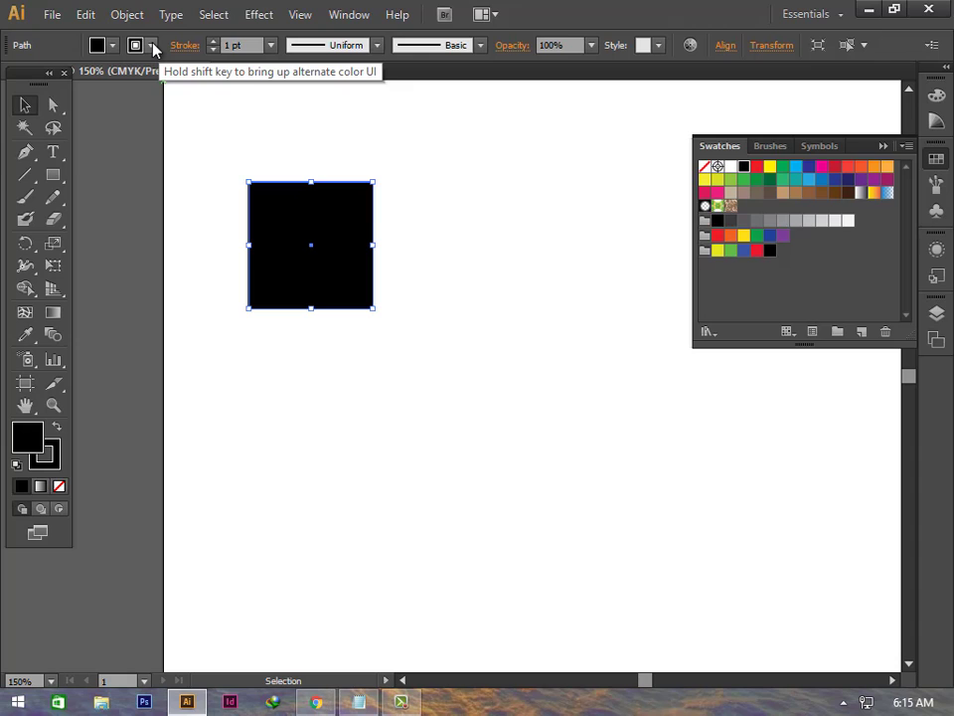
# Step: Give the square a CMYK Red stroke and try CMYK Red as its fill
pyautogui.click(152, 46)
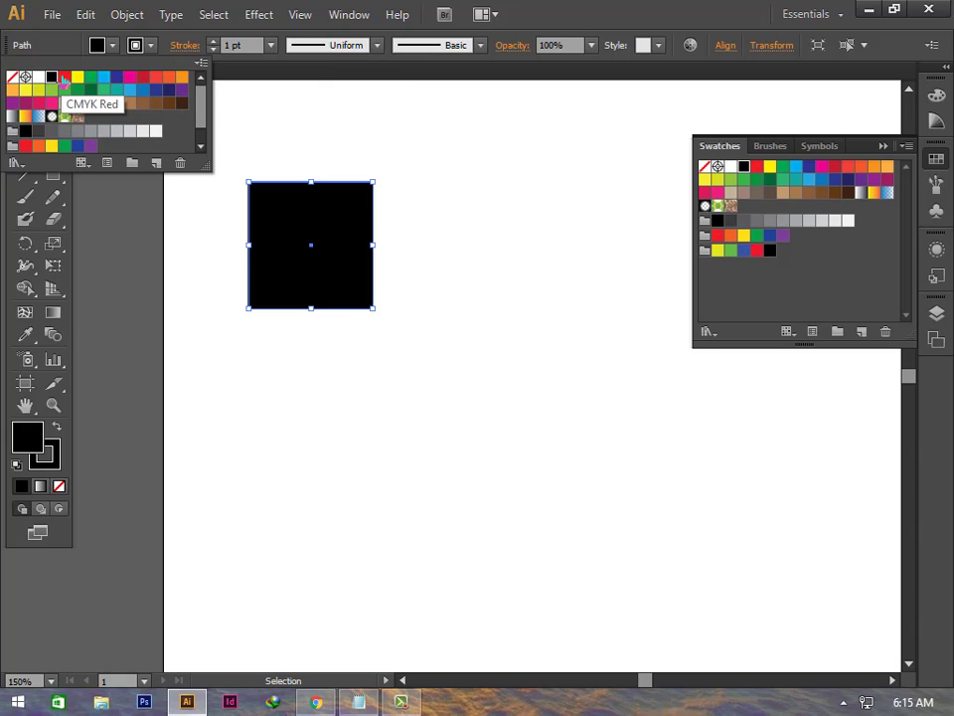
pyautogui.click(63, 81)
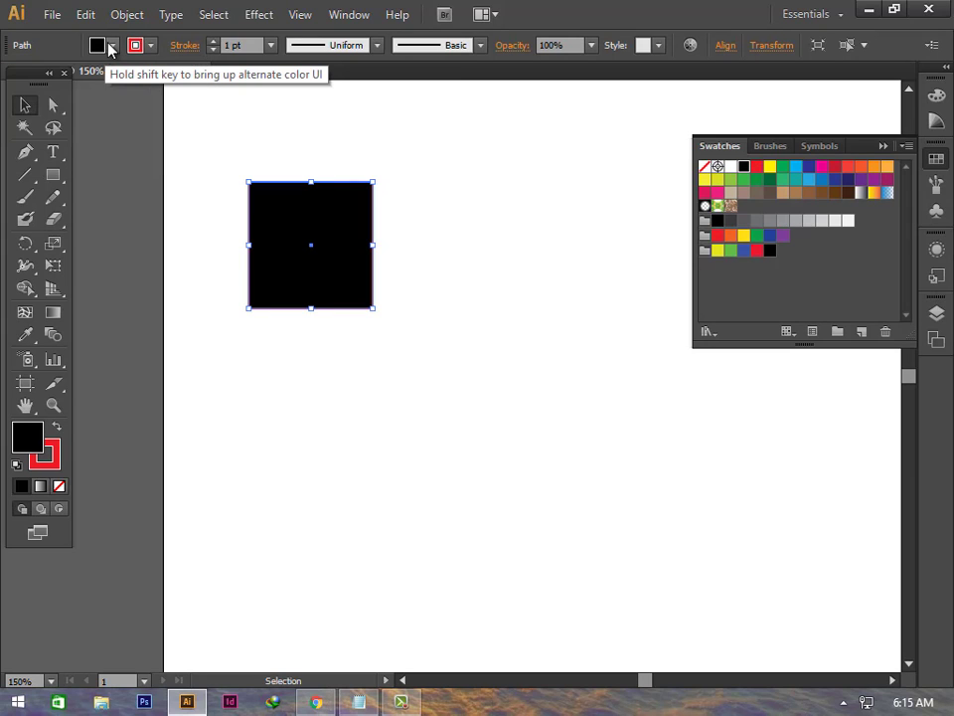
pyautogui.click(100, 48)
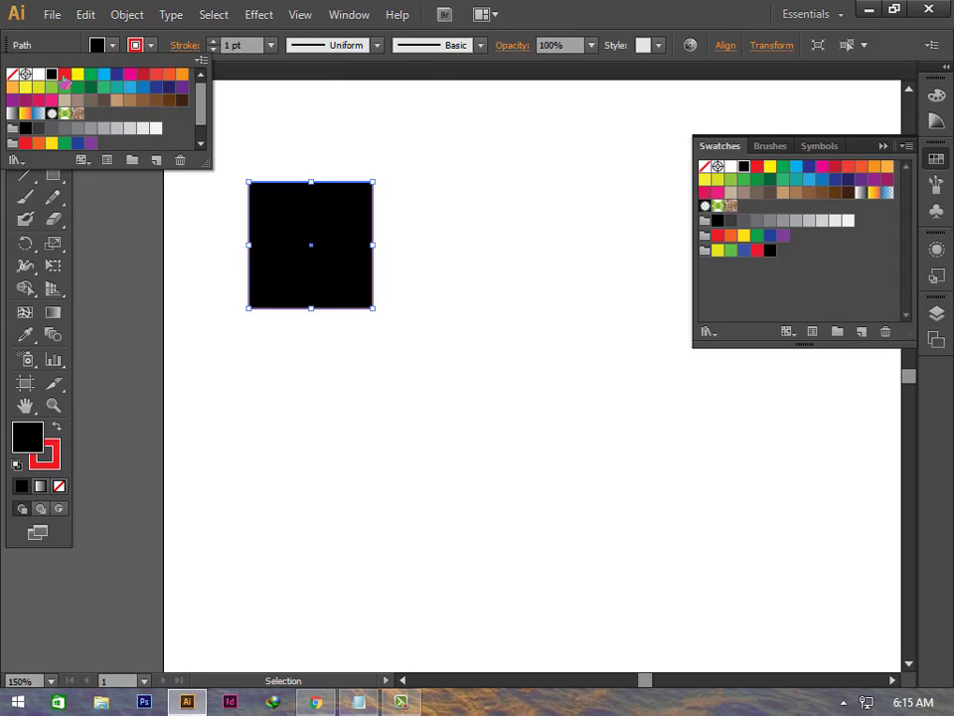
pyautogui.click(65, 76)
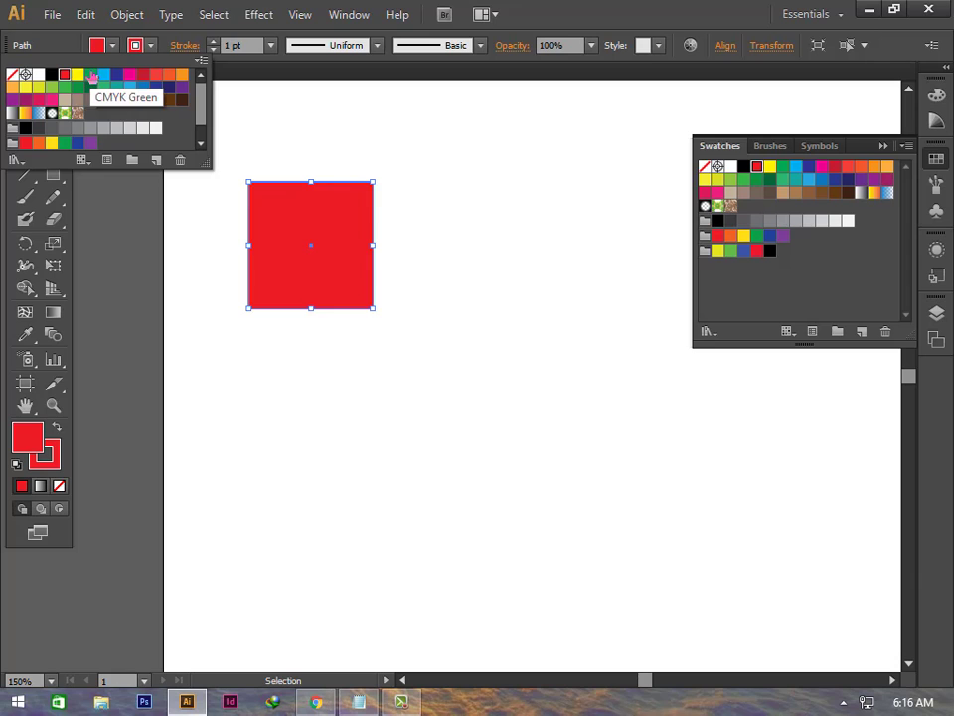
# Step: Return the fill to Black and drag a copy of the square to the lower right
pyautogui.click(113, 50)
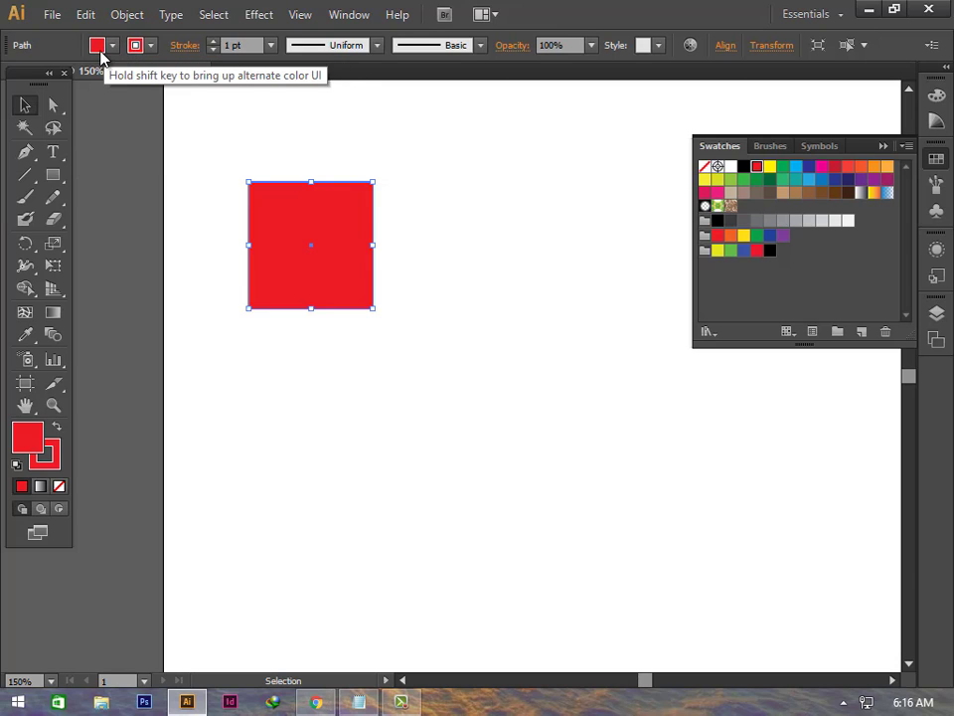
pyautogui.click(112, 48)
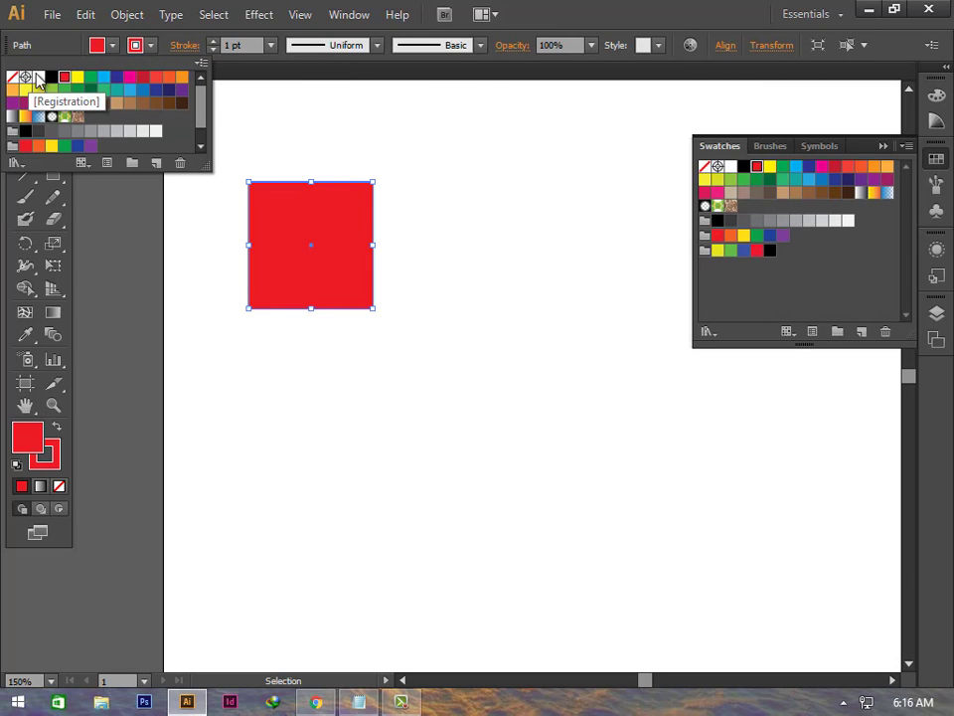
pyautogui.click(50, 77)
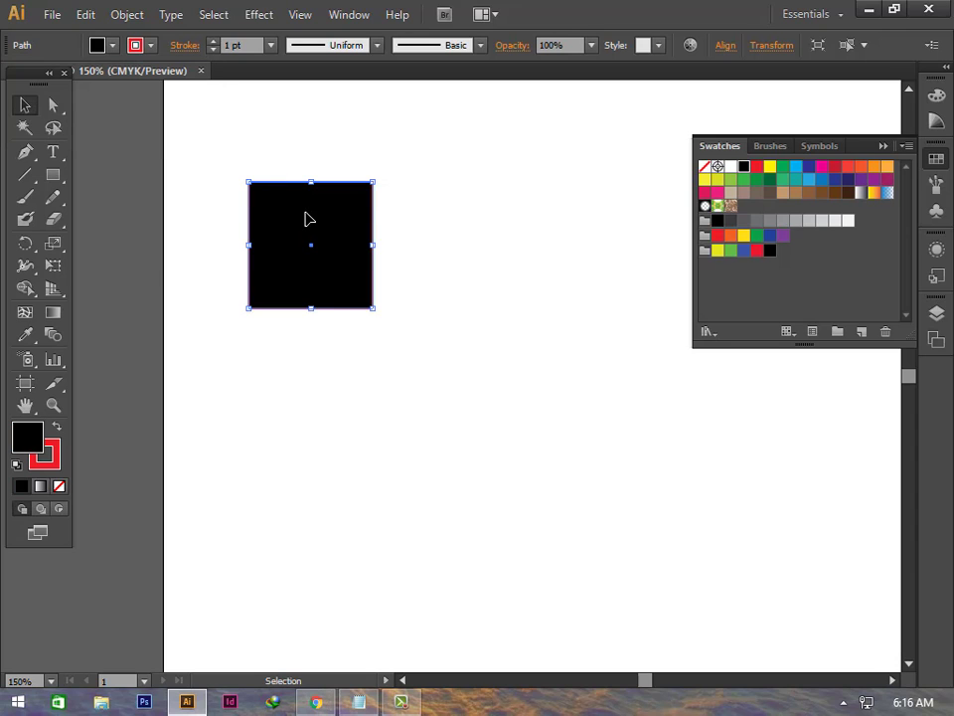
pyautogui.moveTo(312, 214); pyautogui.dragTo(487, 288)
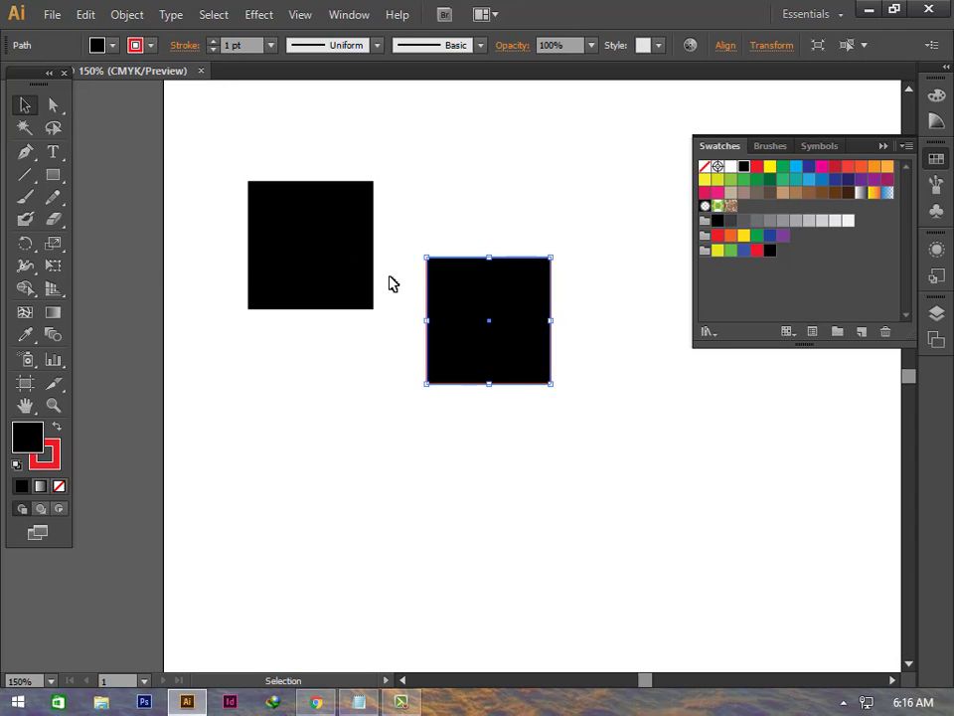
# Step: Fill the right-hand square with CMYK Red after entering and leaving isolation mode
pyautogui.doubleClick(498, 292)
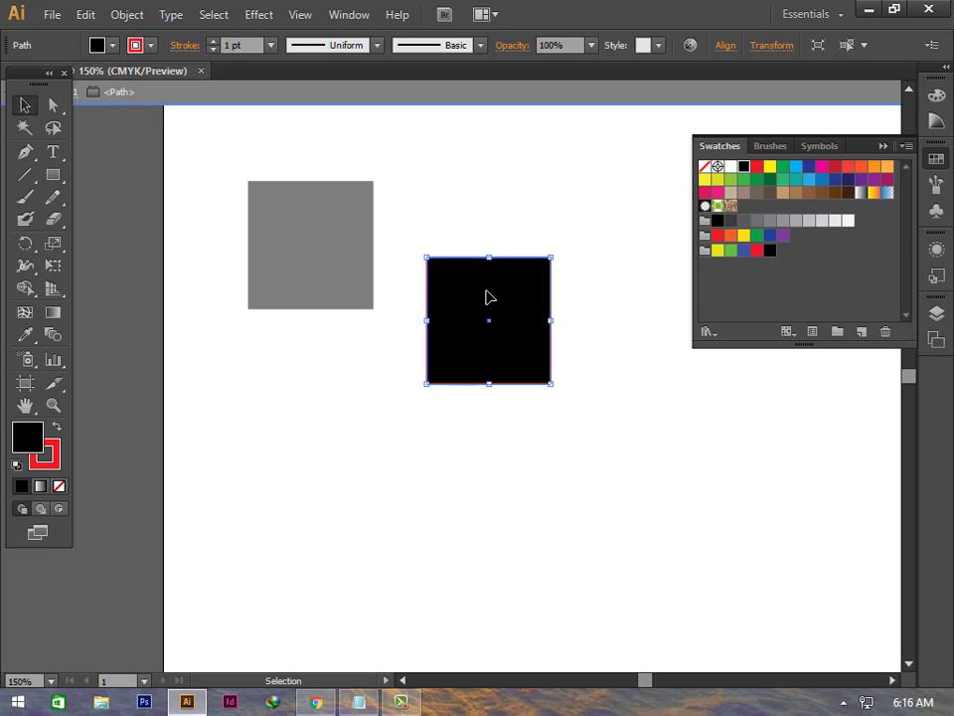
pyautogui.click(390, 433)
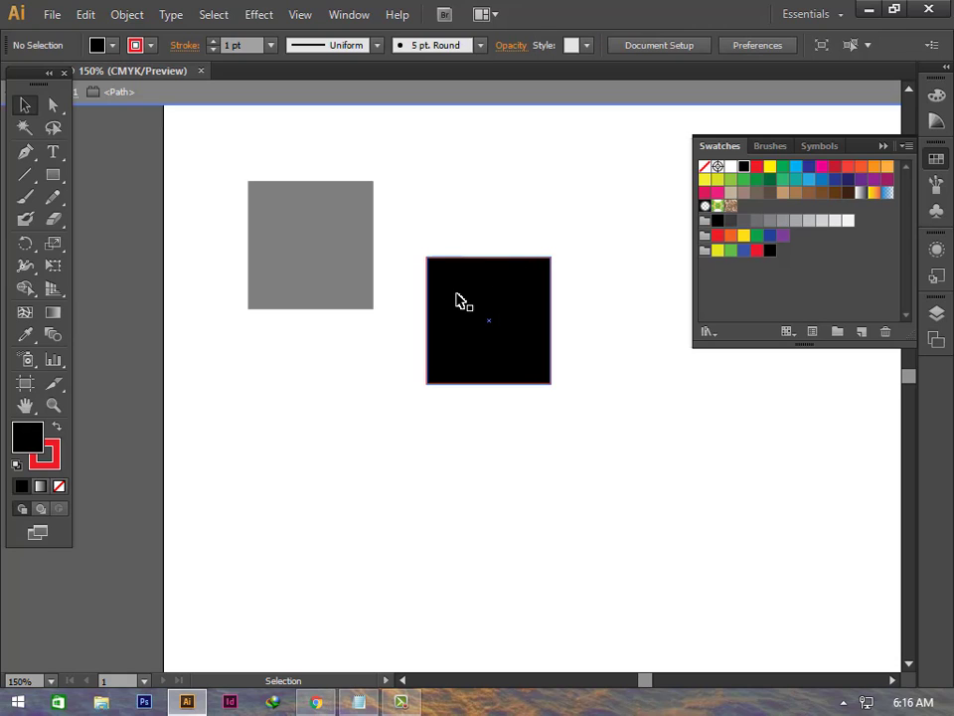
pyautogui.doubleClick(325, 399)
pyautogui.click(469, 278)
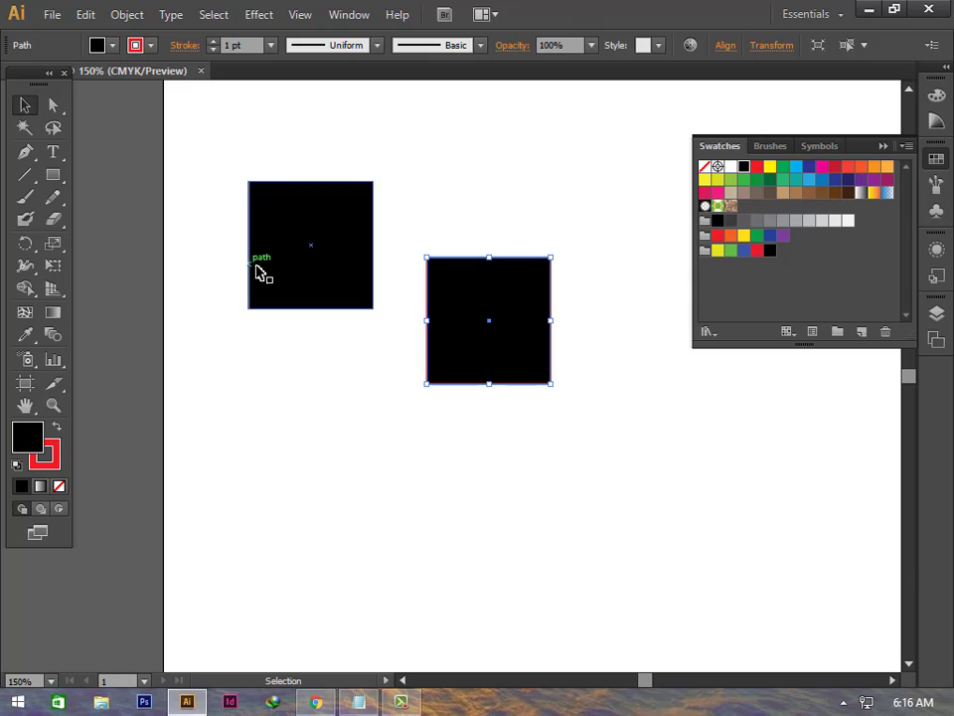
pyautogui.press('a')
pyautogui.press('v')
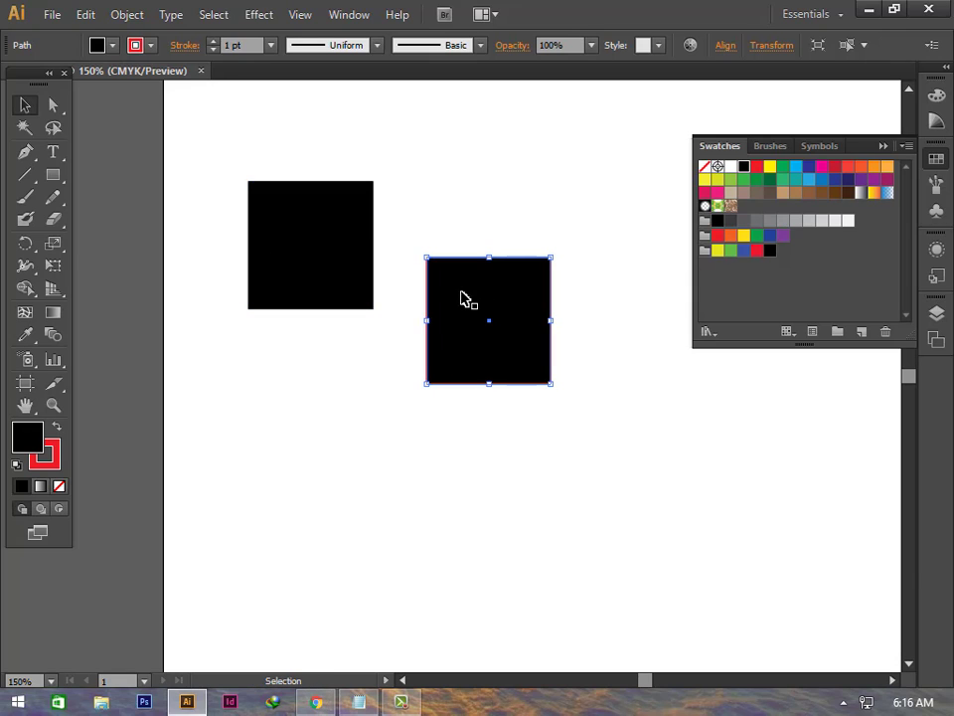
pyautogui.click(113, 45)
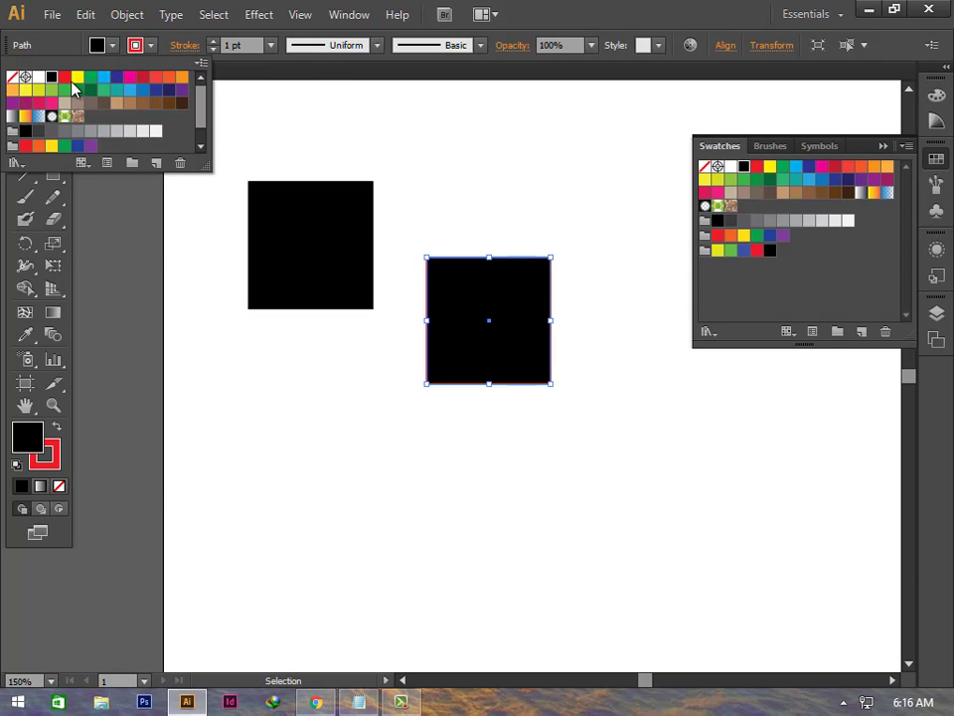
pyautogui.click(64, 77)
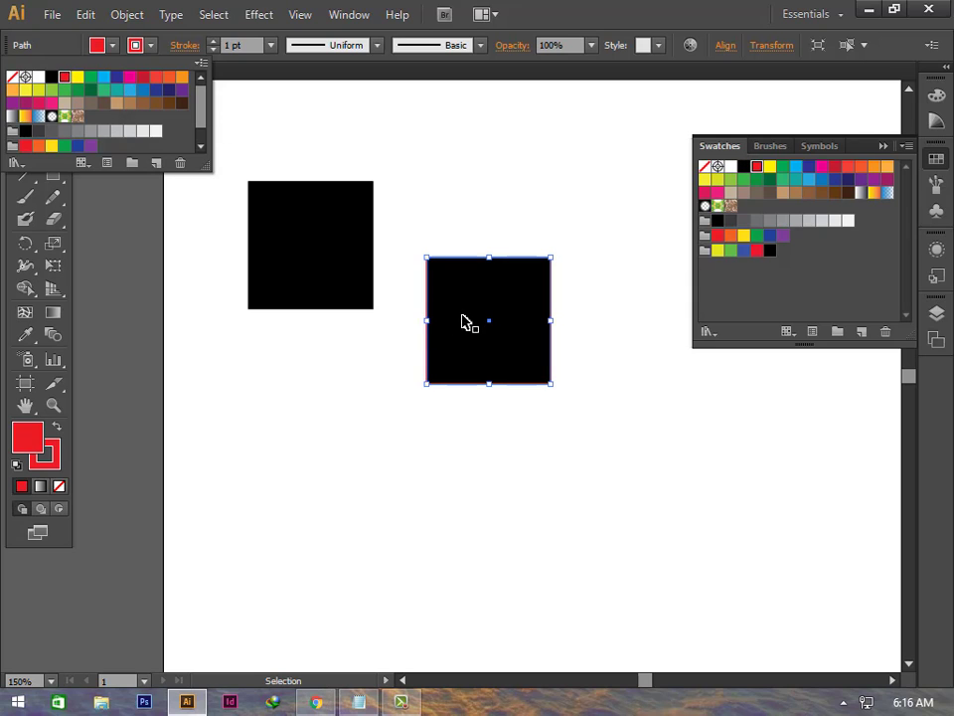
pyautogui.click(390, 324)
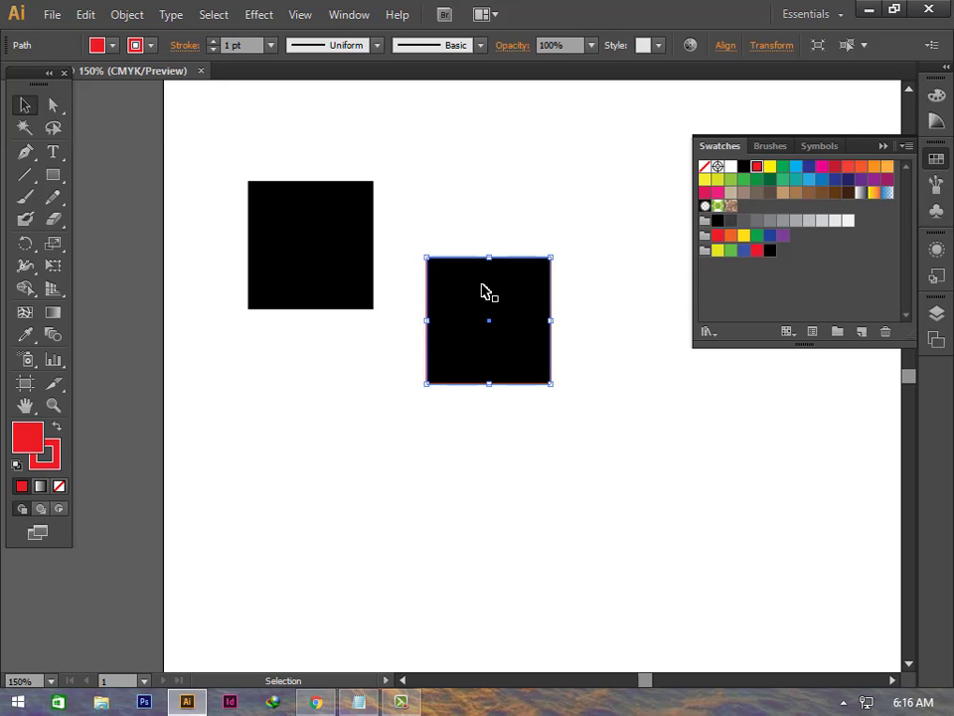
# Step: Add red copies below and to the left, then marquee-select and delete all four squares
pyautogui.moveTo(484, 290); pyautogui.dragTo(472, 456)
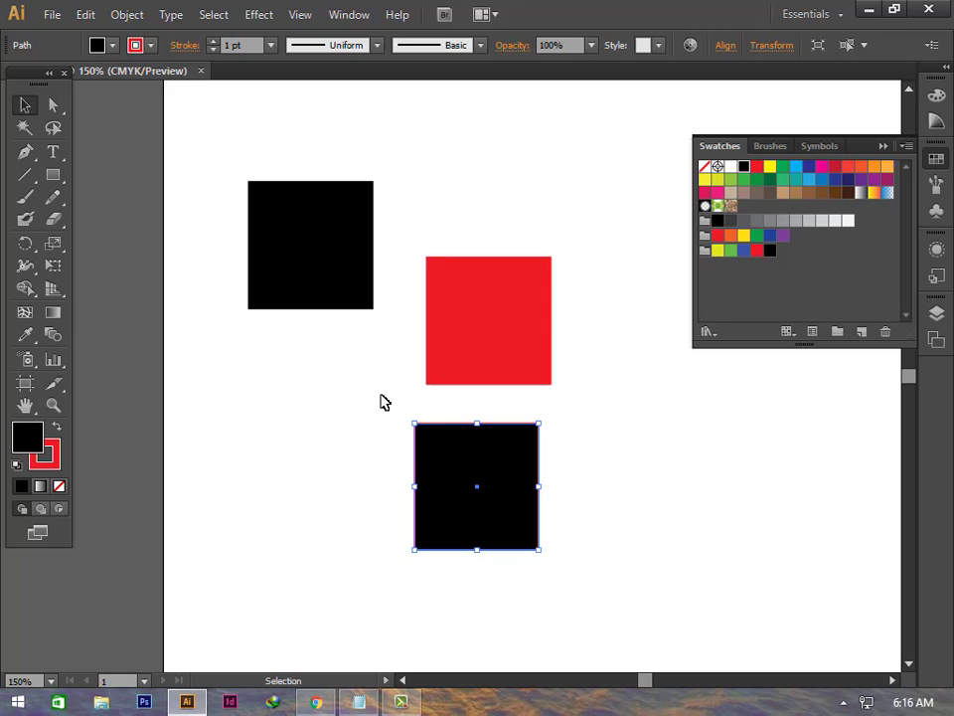
pyautogui.press('ctrl')
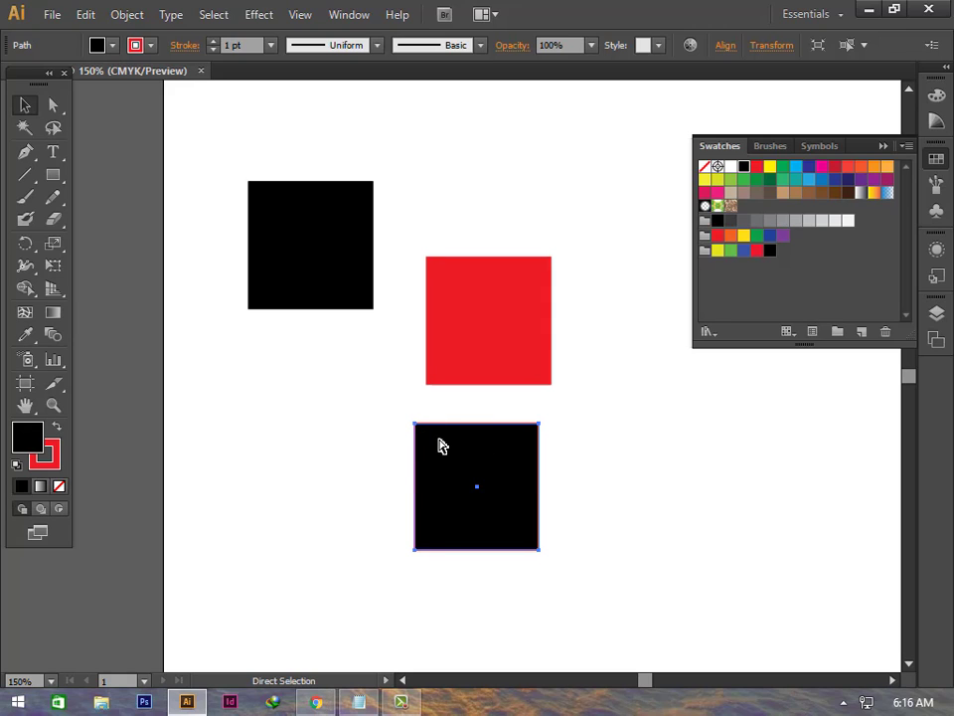
pyautogui.click(112, 45)
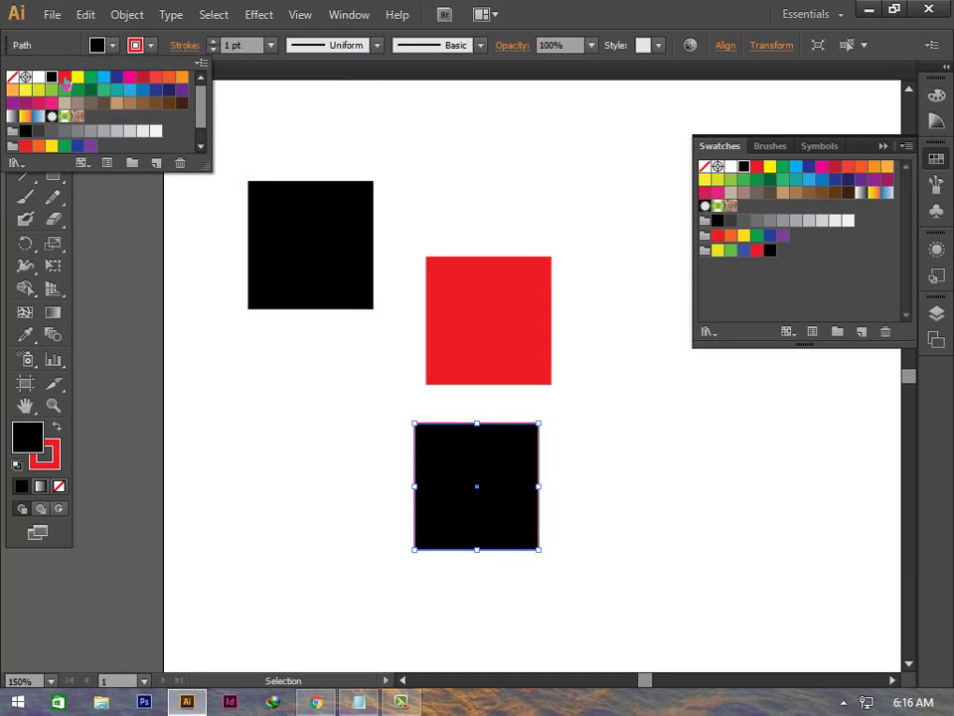
pyautogui.click(65, 77)
pyautogui.click(457, 437)
pyautogui.moveTo(464, 440); pyautogui.dragTo(334, 463)
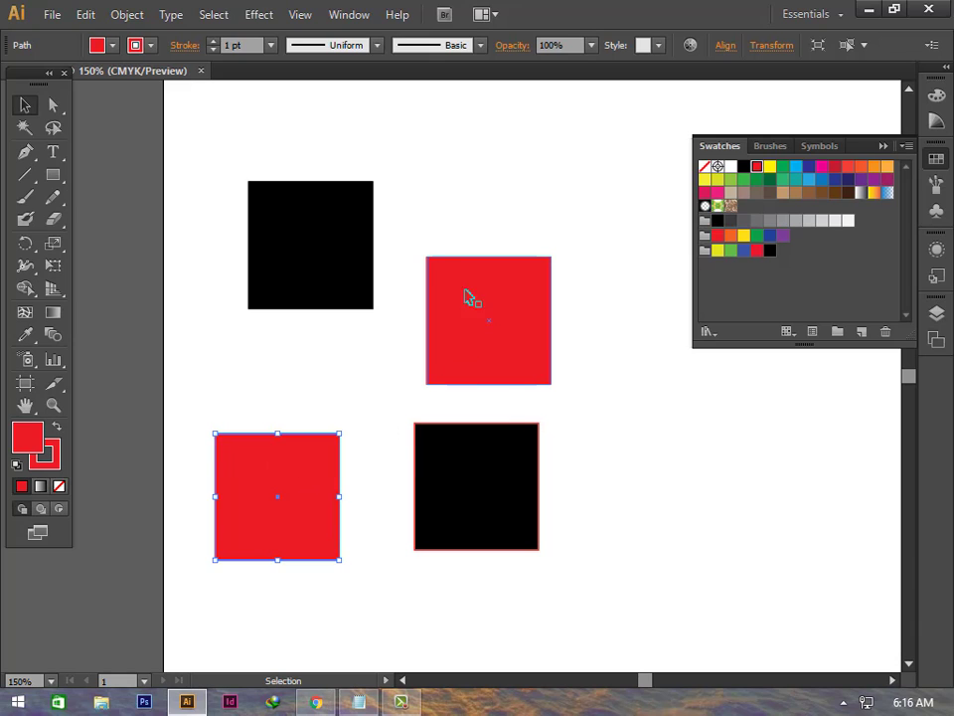
pyautogui.moveTo(176, 134); pyautogui.dragTo(569, 632)
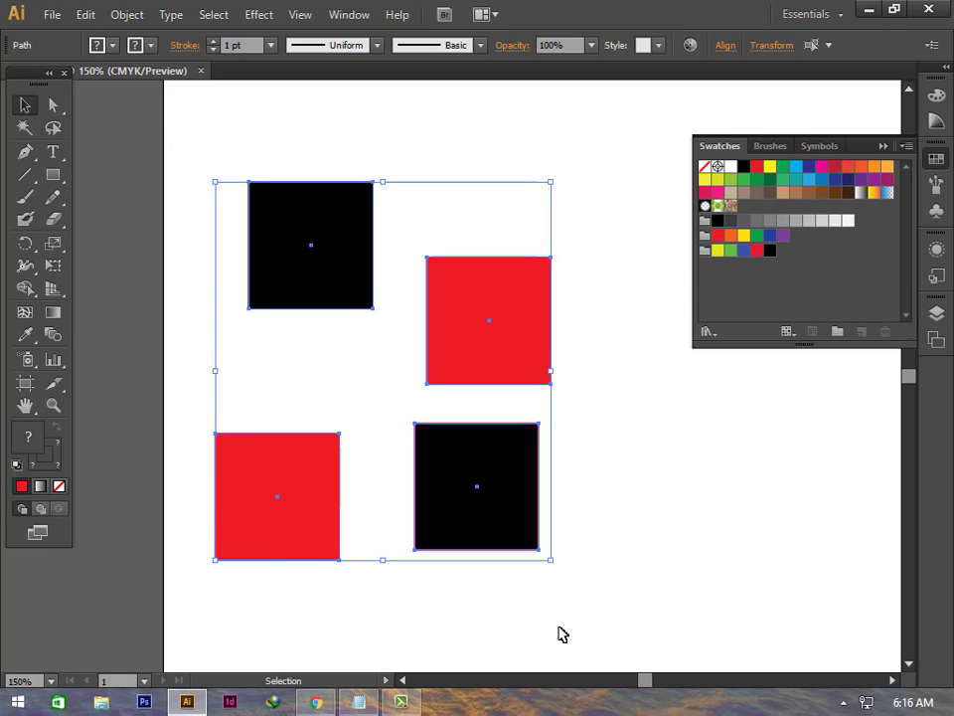
pyautogui.press('Delete')
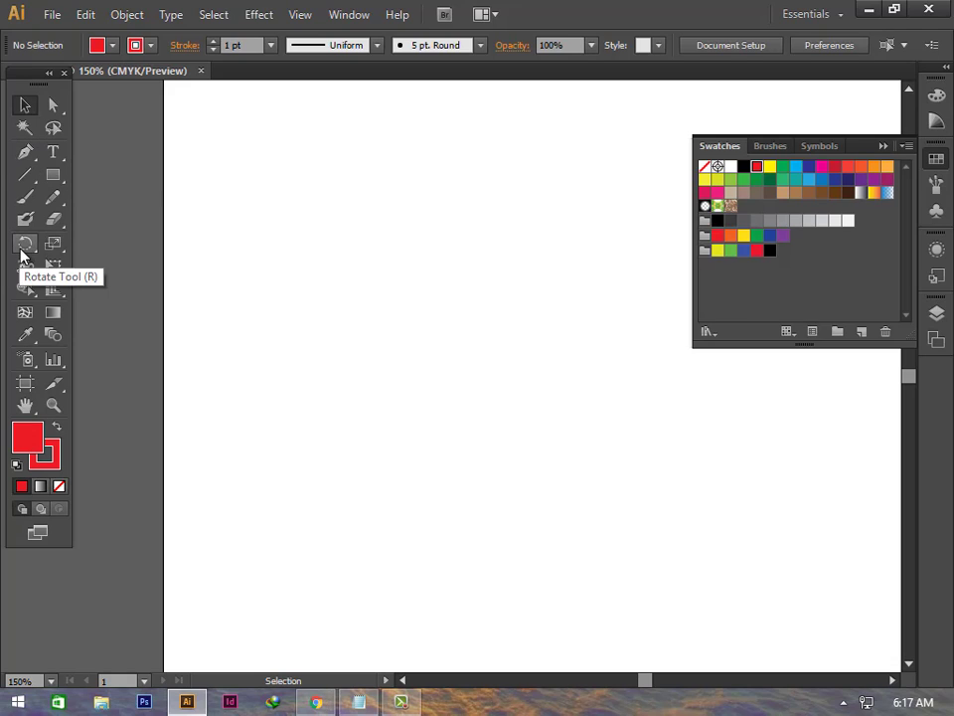
# Step: Draw a vertical line near the artboard centre with the Line Segment tool
pyautogui.click(22, 253)
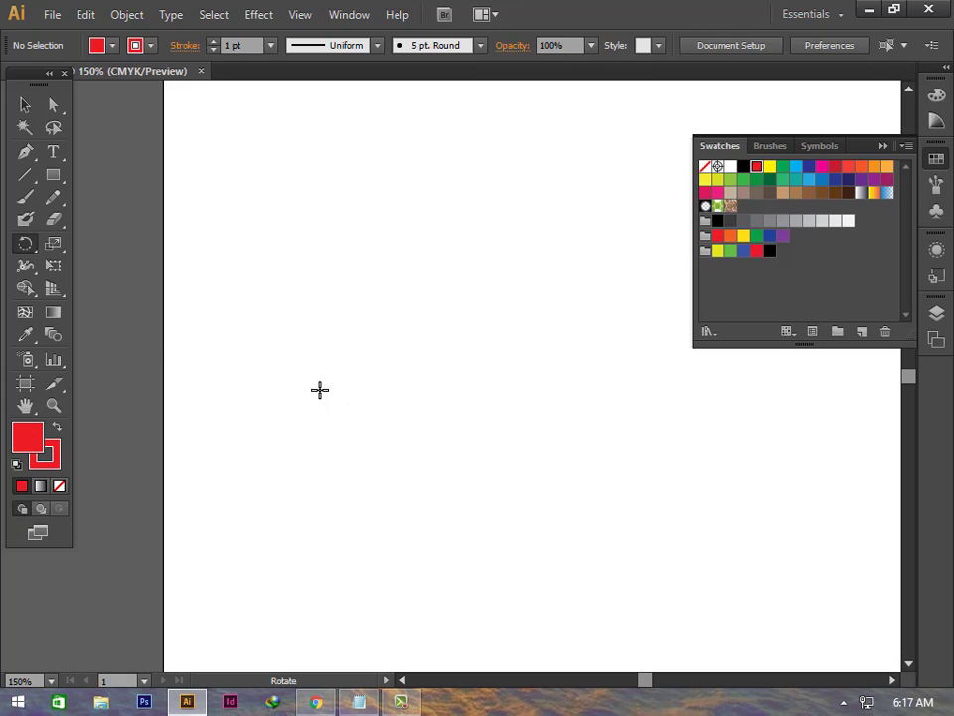
pyautogui.click(25, 175)
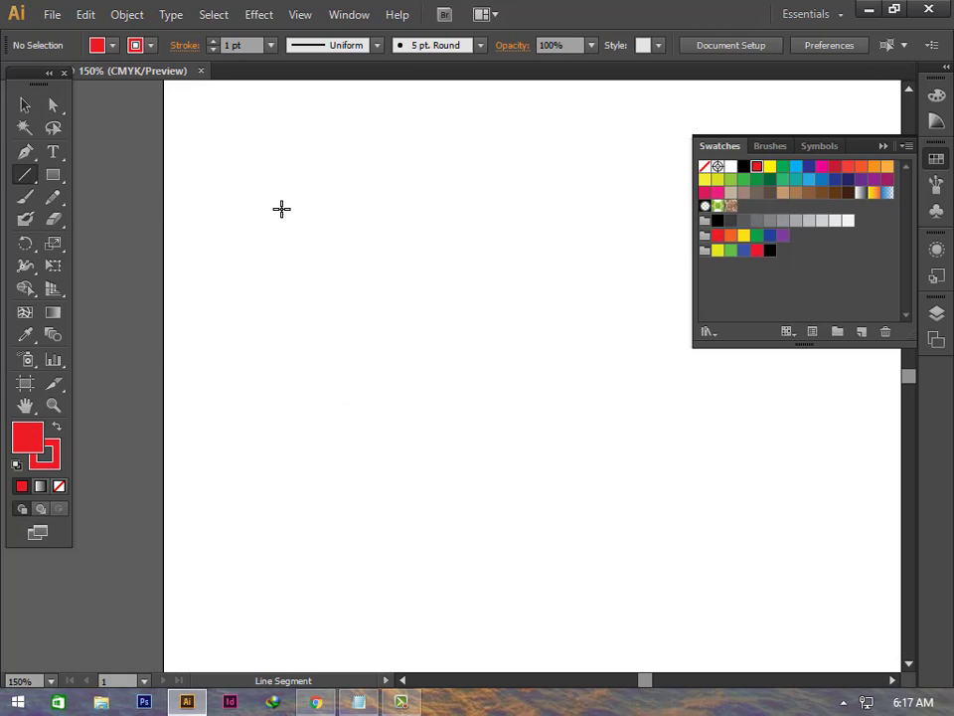
pyautogui.click(458, 237)
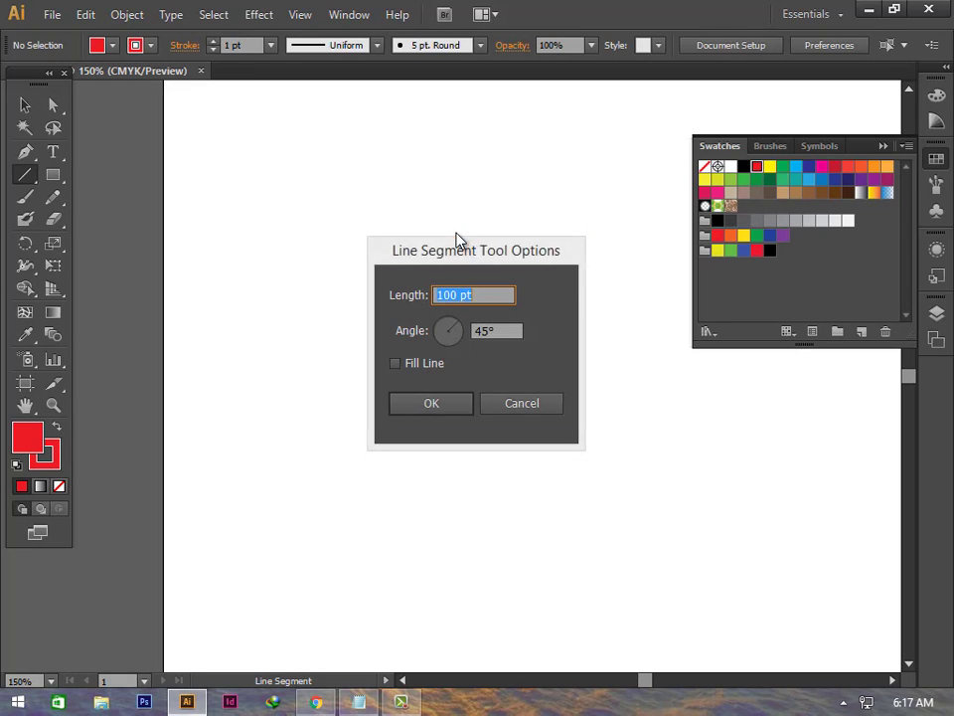
pyautogui.click(497, 404)
pyautogui.moveTo(444, 216); pyautogui.dragTo(446, 317)
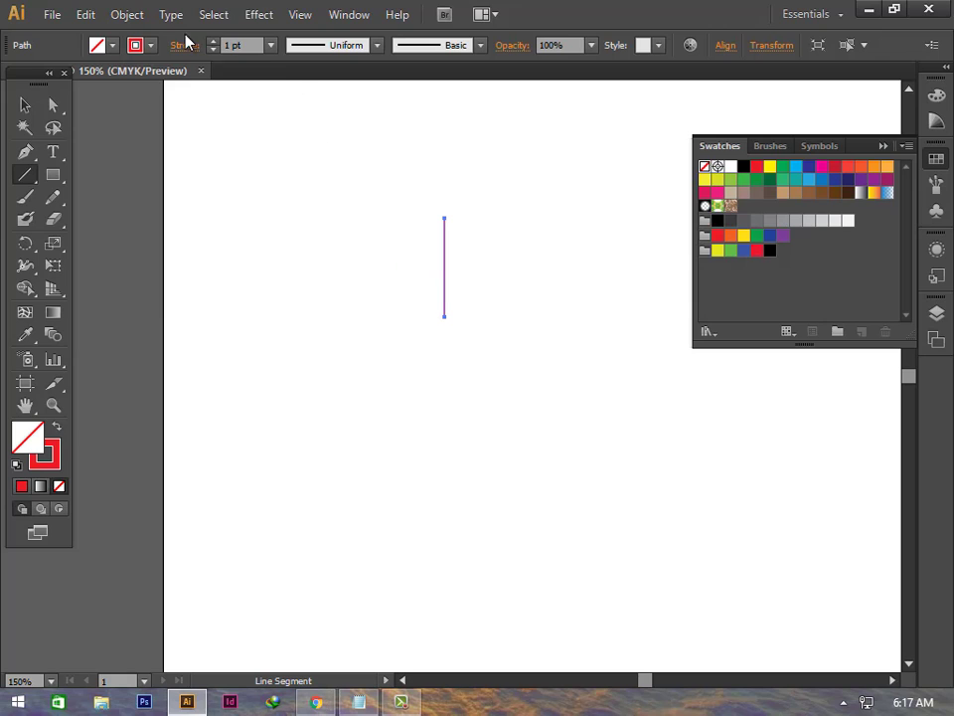
# Step: Set the line's stroke weight to 5 pt and return to the Selection tool
pyautogui.click(257, 44)
pyautogui.write('3')
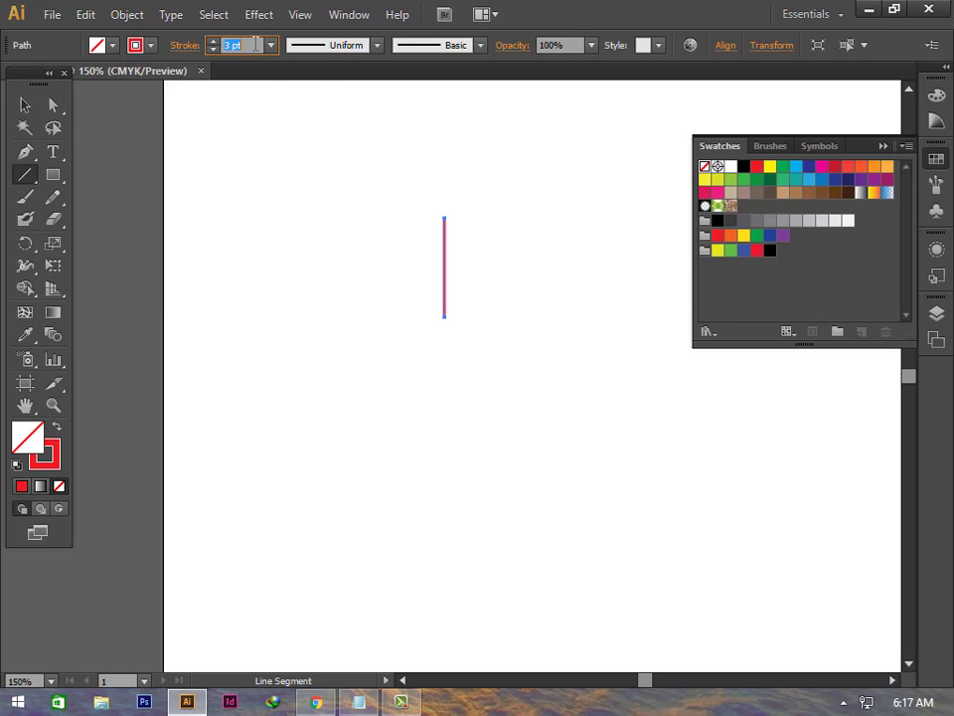
pyautogui.write('5')
pyautogui.press('Return')
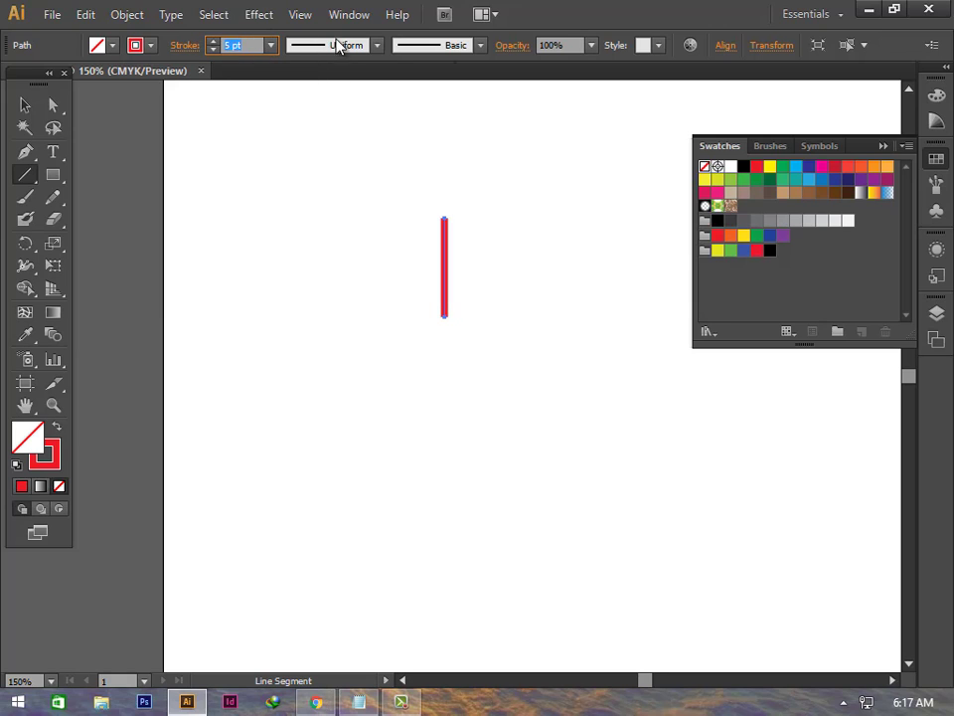
pyautogui.click(346, 46)
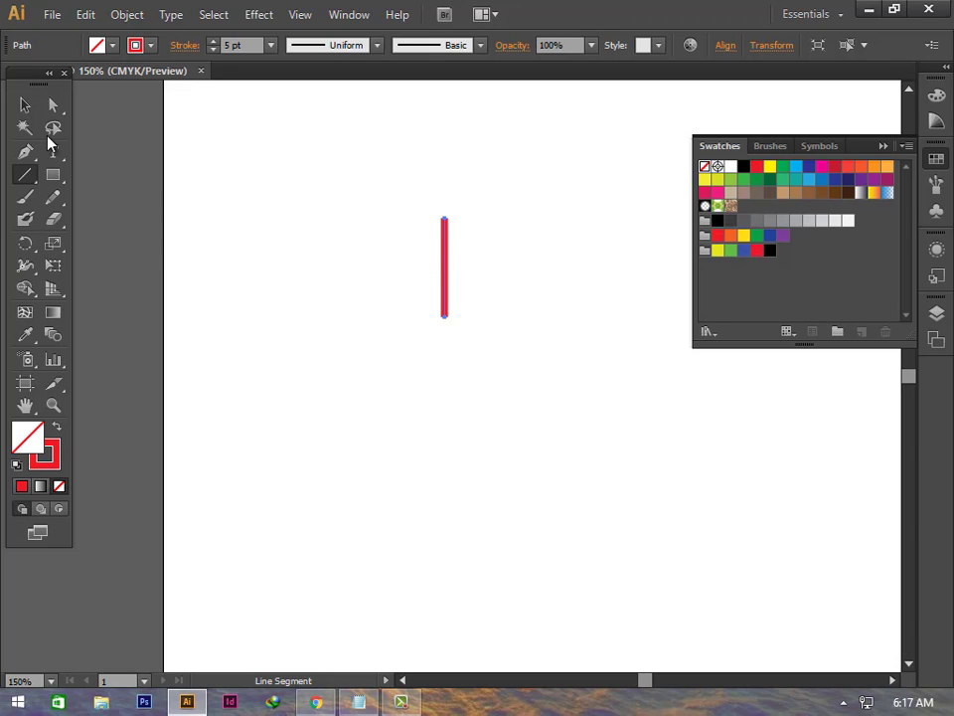
pyautogui.click(16, 110)
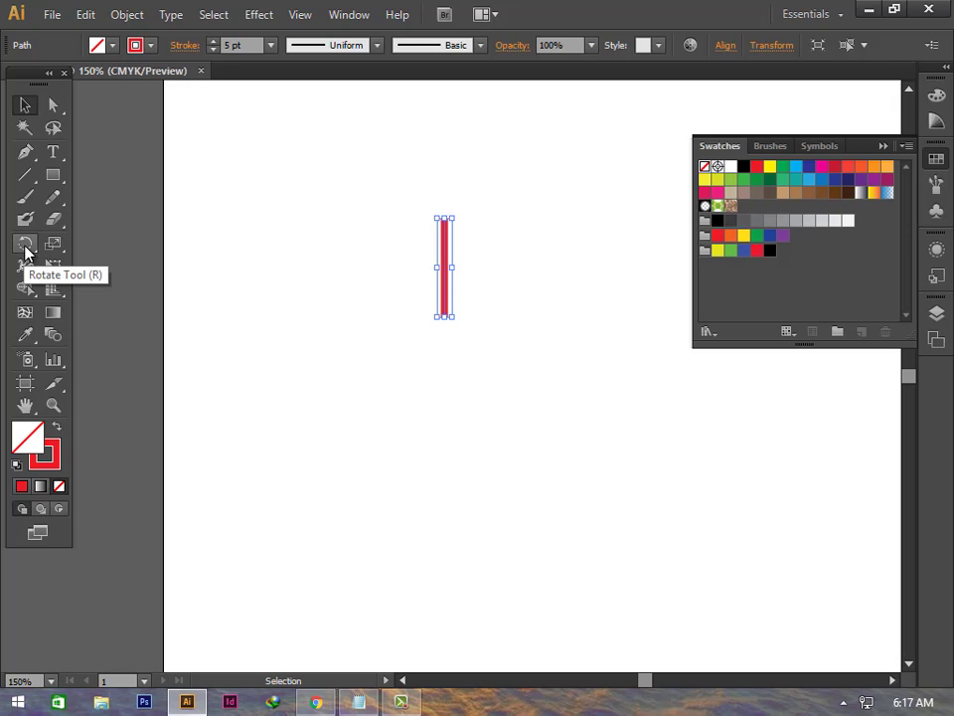
# Step: Rotate the red line 20° around a pivot just below it, checking the preview
pyautogui.click(25, 248)
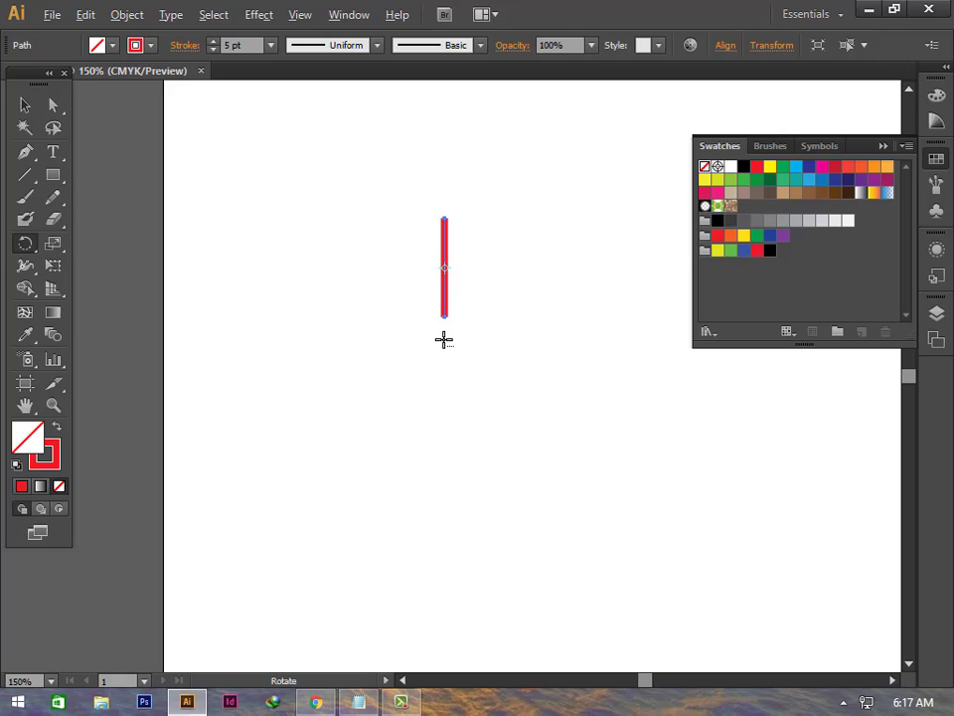
pyautogui.keyDown('alt'); pyautogui.click(444, 339); pyautogui.keyUp('alt')
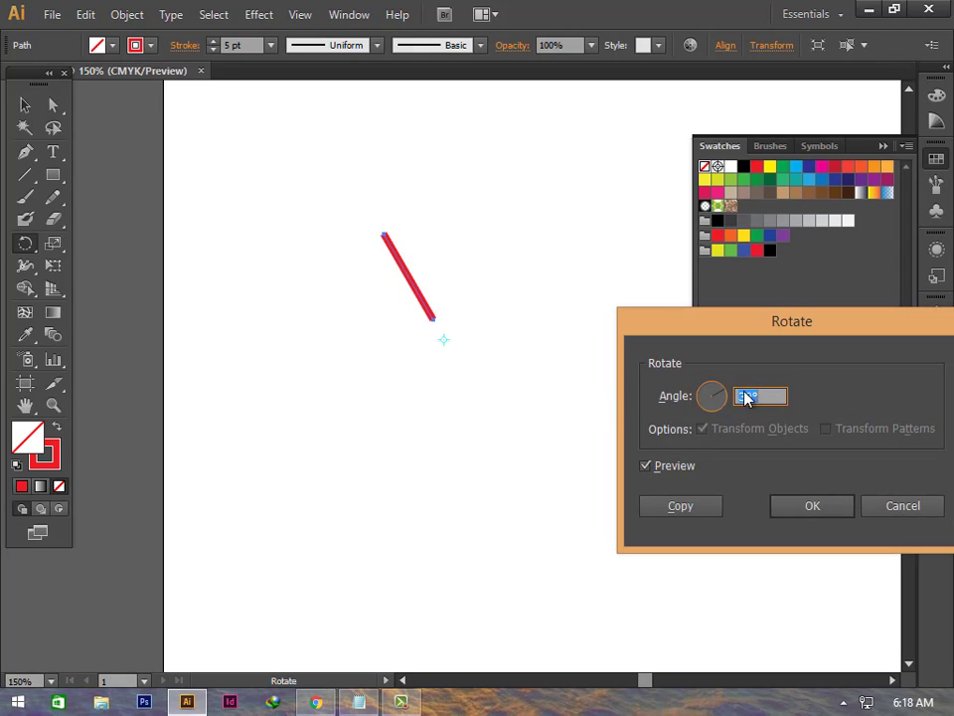
pyautogui.write('20')
pyautogui.click(648, 467)
pyautogui.click(647, 466)
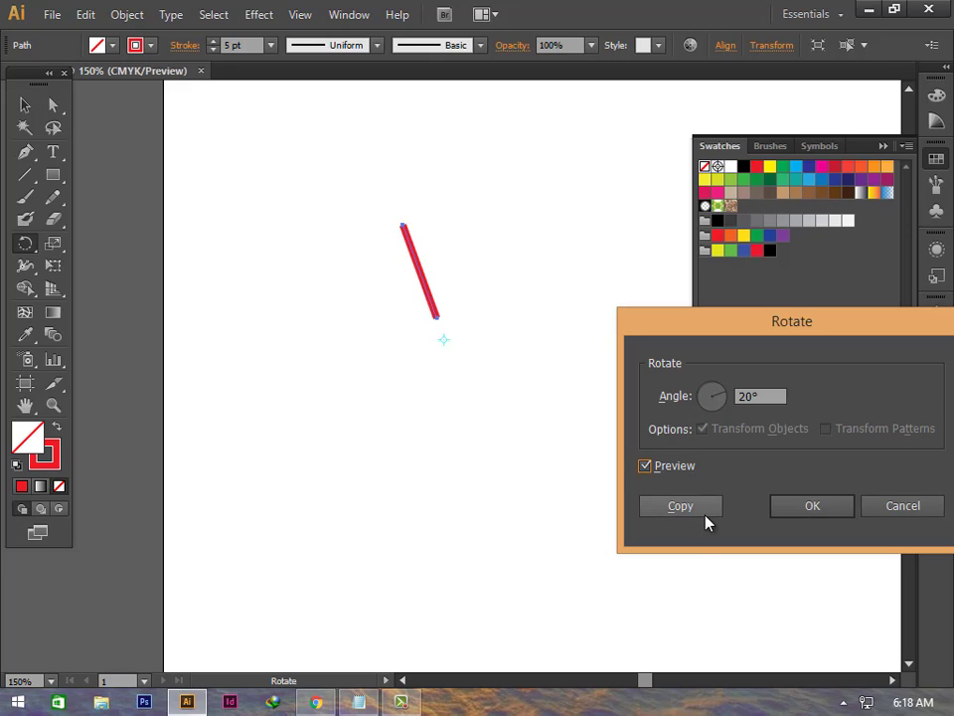
pyautogui.click(812, 509)
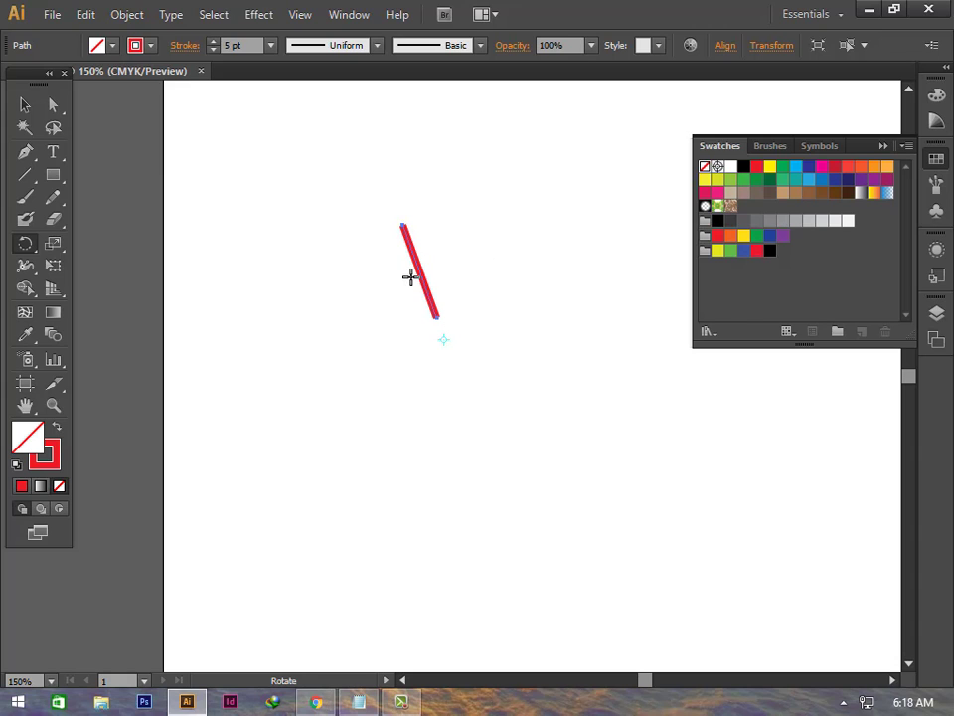
# Step: Undo the 20° rotation and set the pivot below the line again
pyautogui.press('v')
pyautogui.press('r')
pyautogui.hotkey('ctrl', 'z')
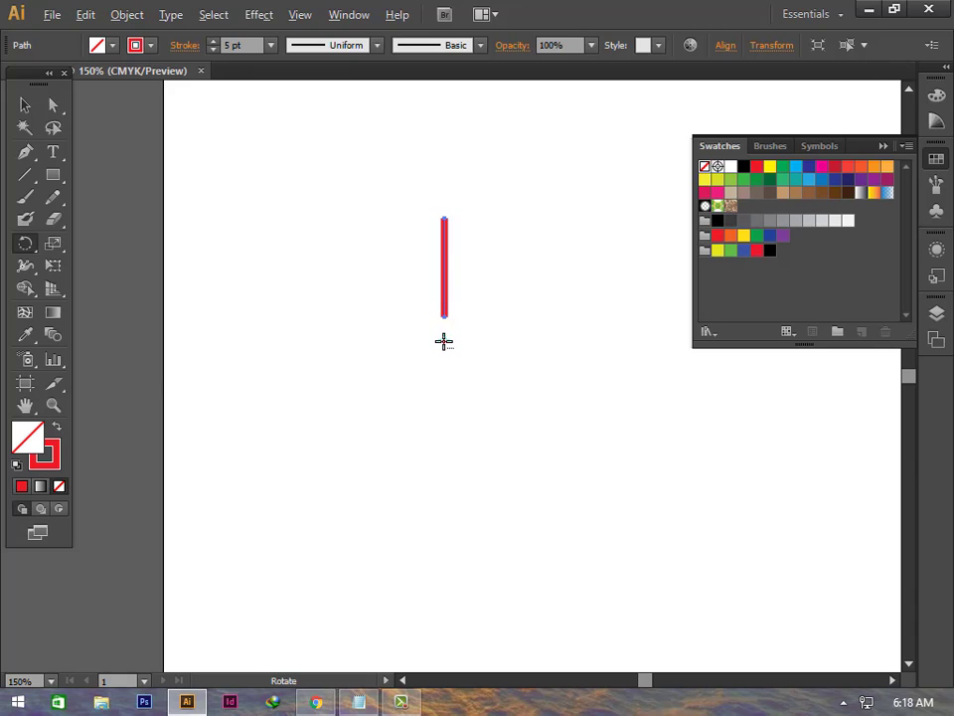
pyautogui.keyDown('alt'); pyautogui.click(444, 341); pyautogui.keyUp('alt')
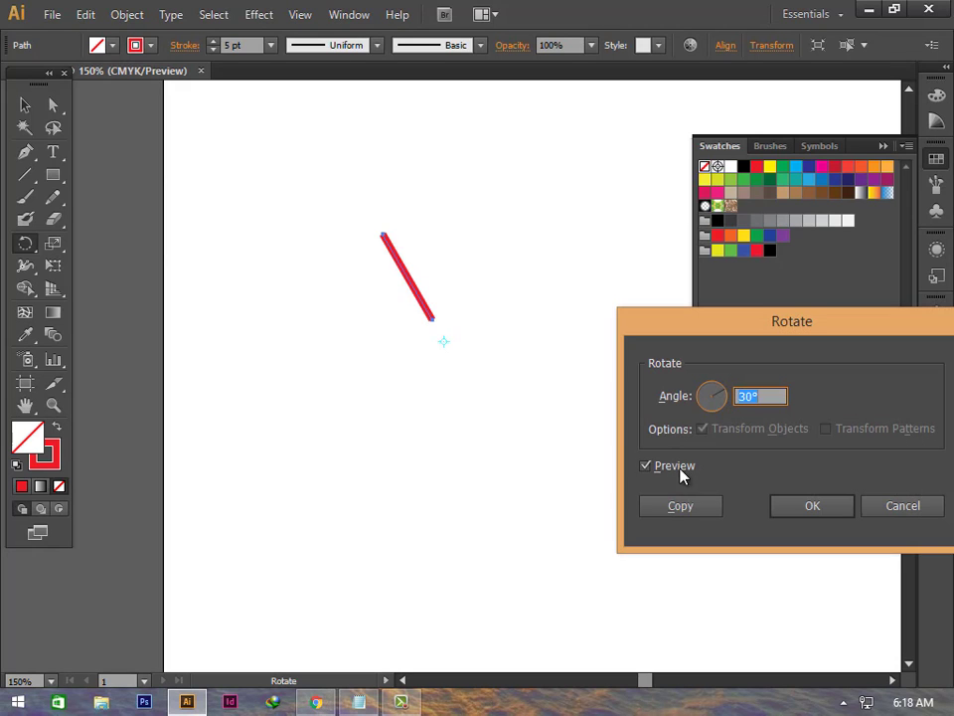
# Step: Copy the line at 30° and repeat with Ctrl+D into a twelve-line sunburst, then deselect
pyautogui.click(680, 506)
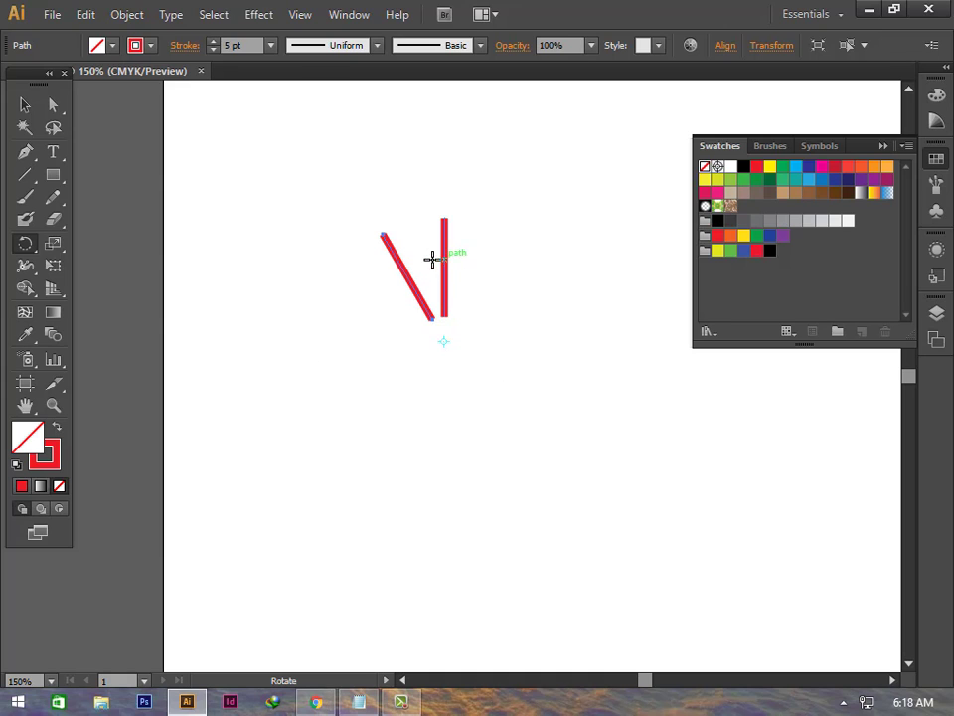
pyautogui.keyDown('ctrl'); pyautogui.click(403, 279); pyautogui.keyUp('ctrl')
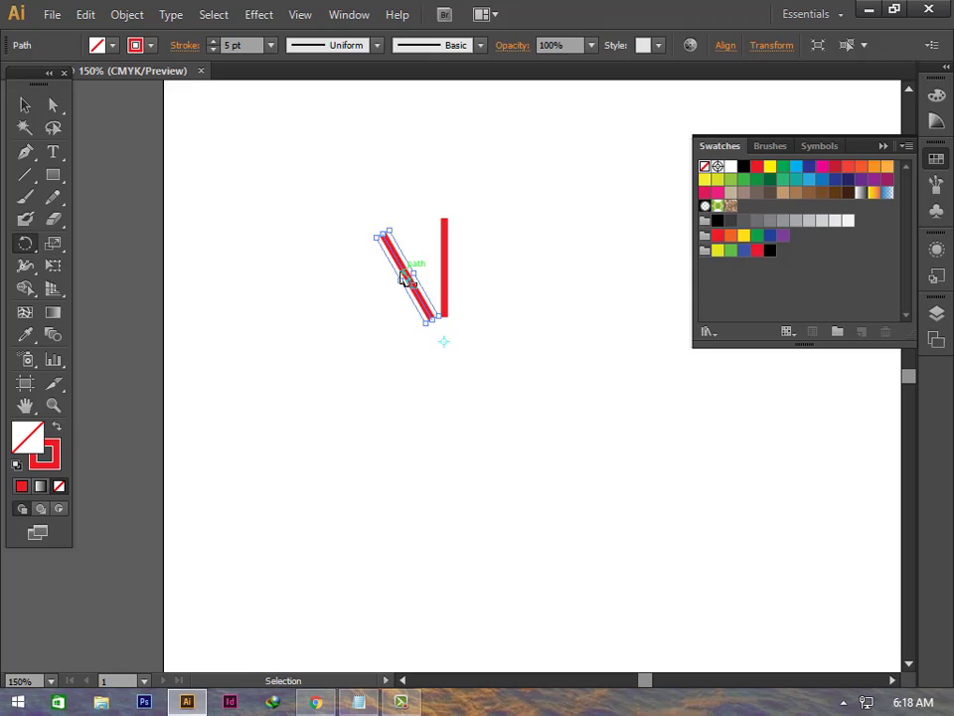
pyautogui.hotkey('ctrl', 'd')
pyautogui.hotkey('ctrl', 'd')
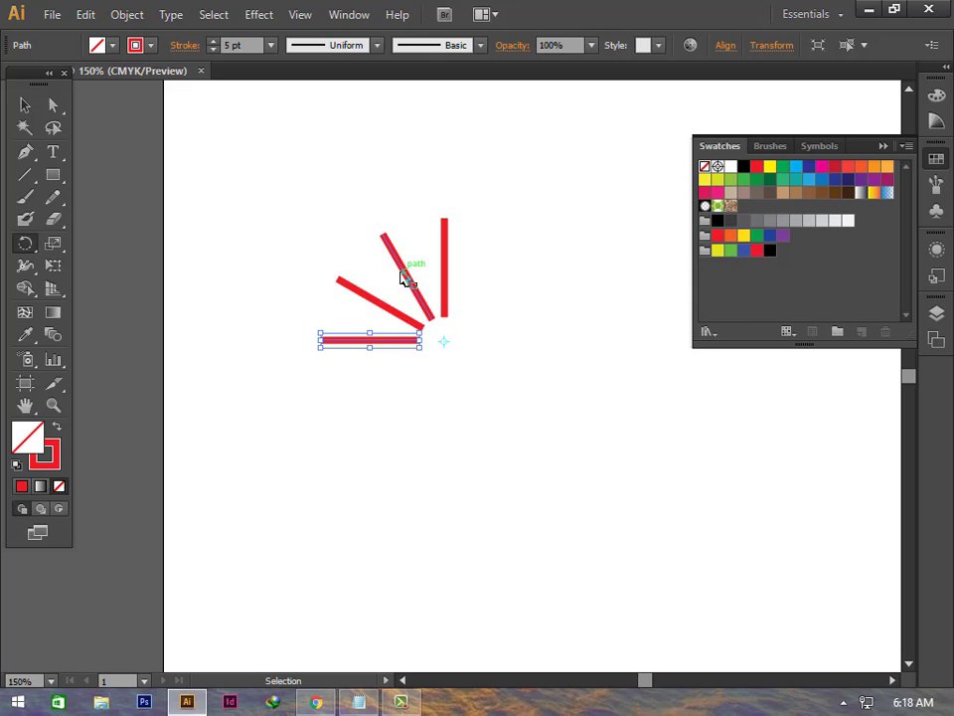
pyautogui.hotkey('ctrl', 'd')
pyautogui.hotkey('ctrl', 'd')
pyautogui.hotkey('ctrl', 'd')
pyautogui.hotkey('ctrl', 'd')
pyautogui.hotkey('ctrl', 'd')
pyautogui.hotkey('ctrl', 'd')
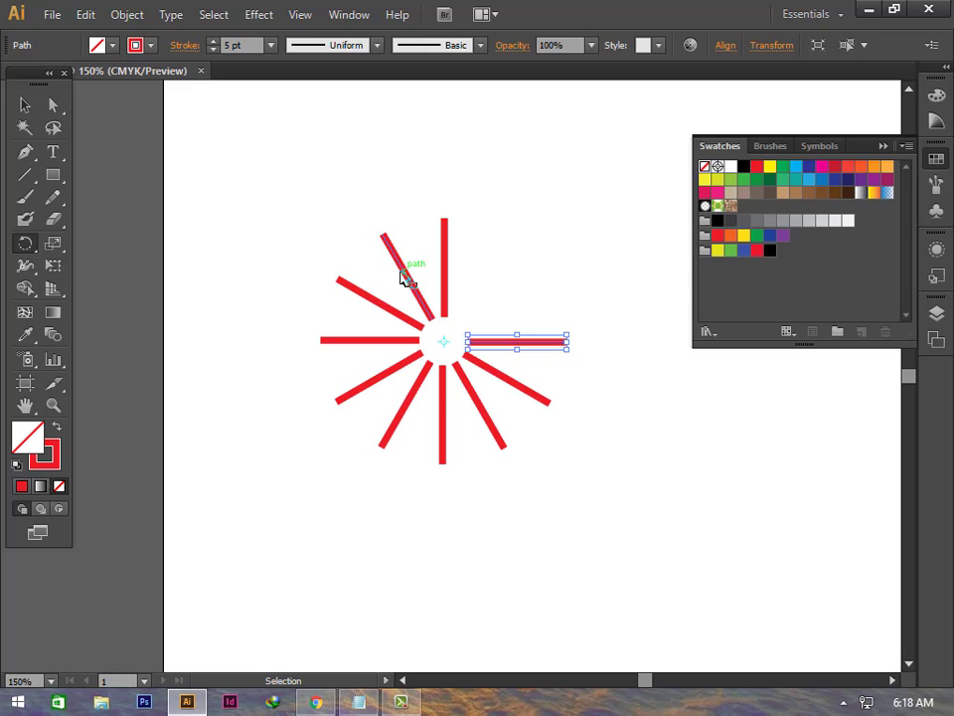
pyautogui.hotkey('ctrl', 'd')
pyautogui.hotkey('ctrl', 'd')
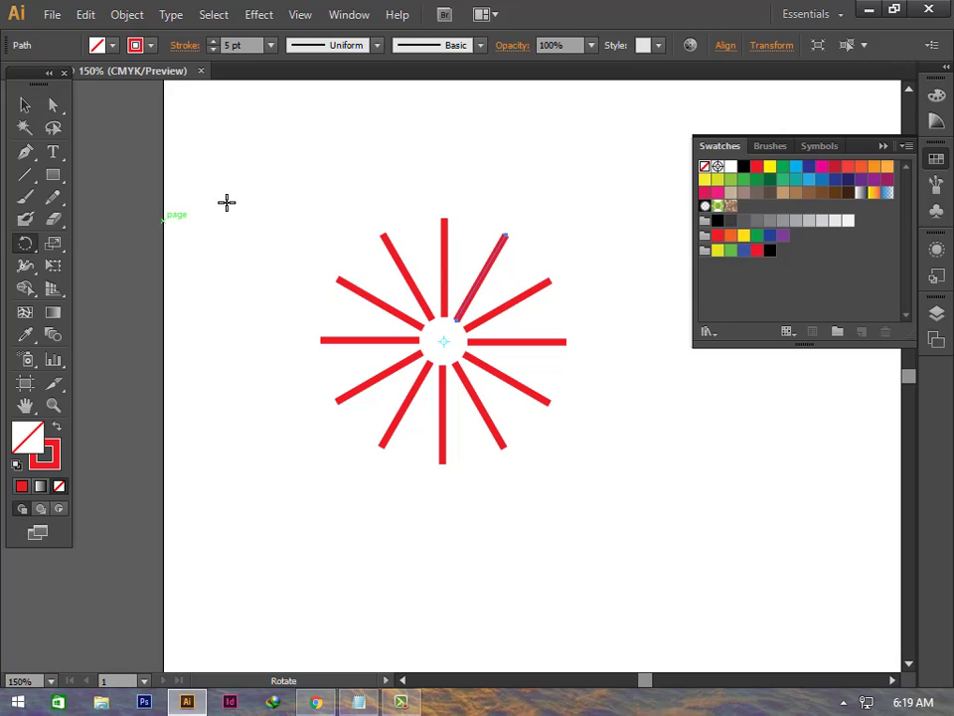
pyautogui.click(25, 105)
pyautogui.click(663, 509)
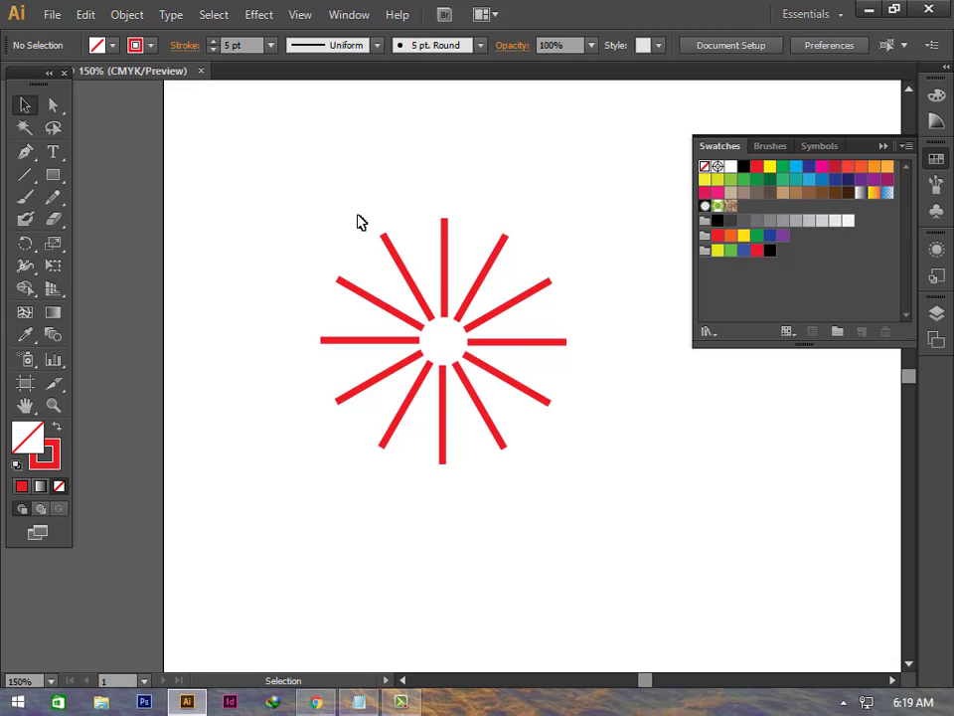
# Step: Marquee-select all twelve red lines and delete them
pyautogui.moveTo(378, 266); pyautogui.dragTo(525, 432)
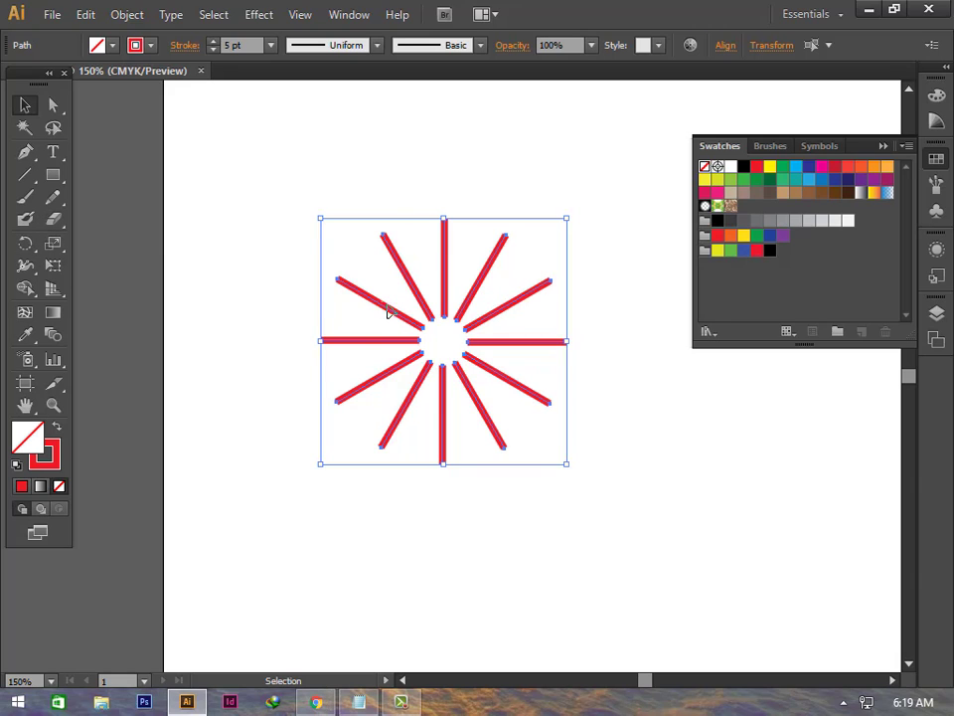
pyautogui.press('Delete')
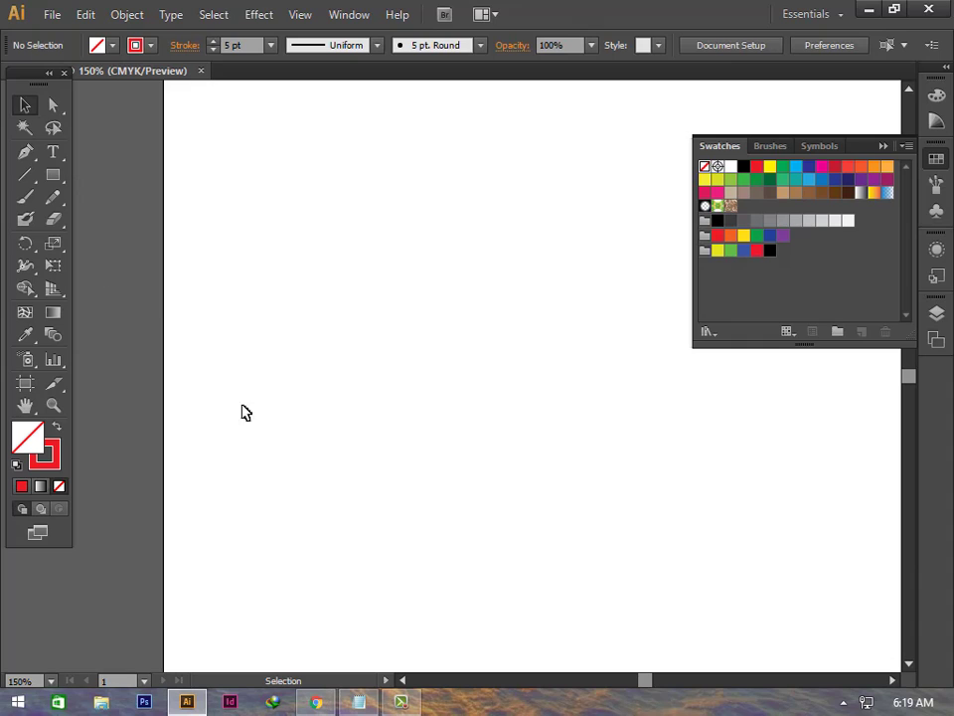
# Step: Review items 3–5 of the Notepad topic list, then return to the Illustrator document
pyautogui.click(359, 702)
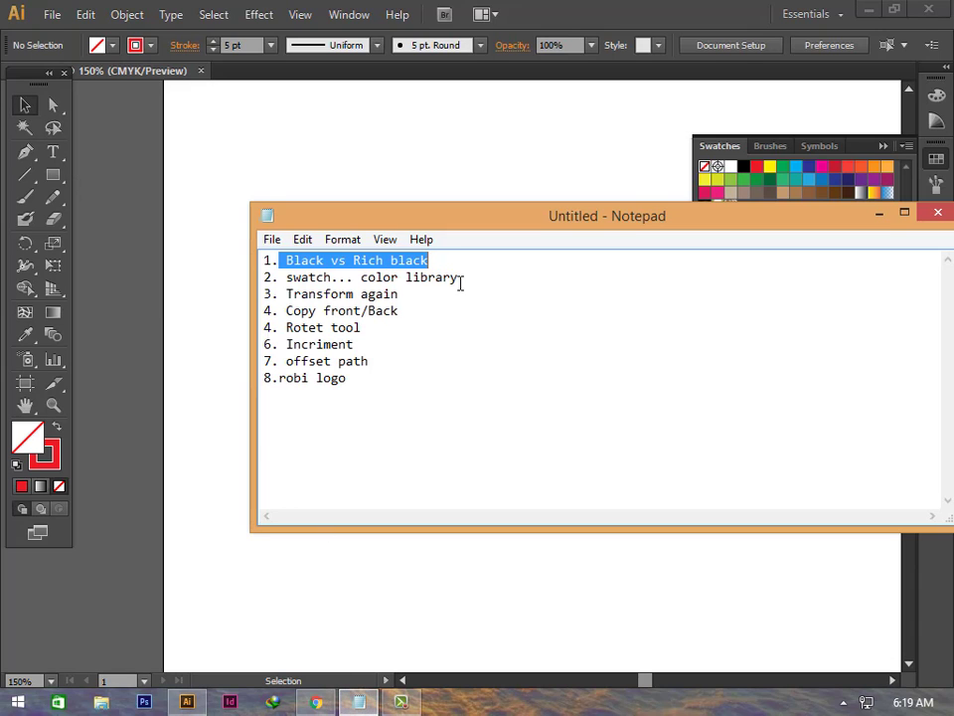
pyautogui.moveTo(265, 293); pyautogui.dragTo(296, 294)
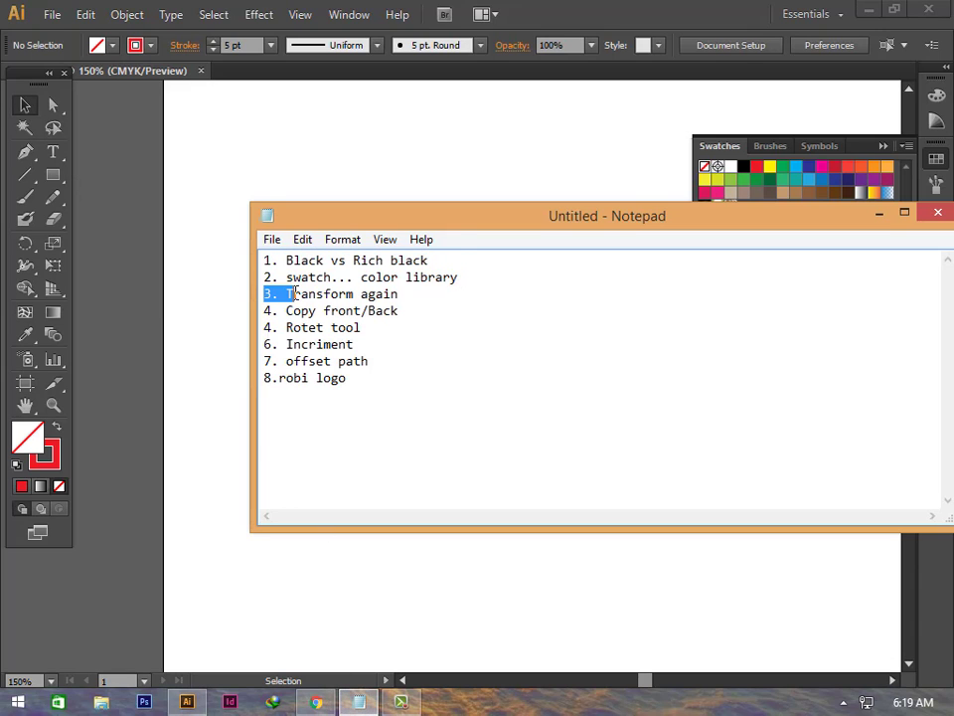
pyautogui.press('Right')
pyautogui.hotkey('shift', 'Left')
pyautogui.click(411, 316)
pyautogui.moveTo(404, 311); pyautogui.dragTo(264, 327)
pyautogui.click(383, 331)
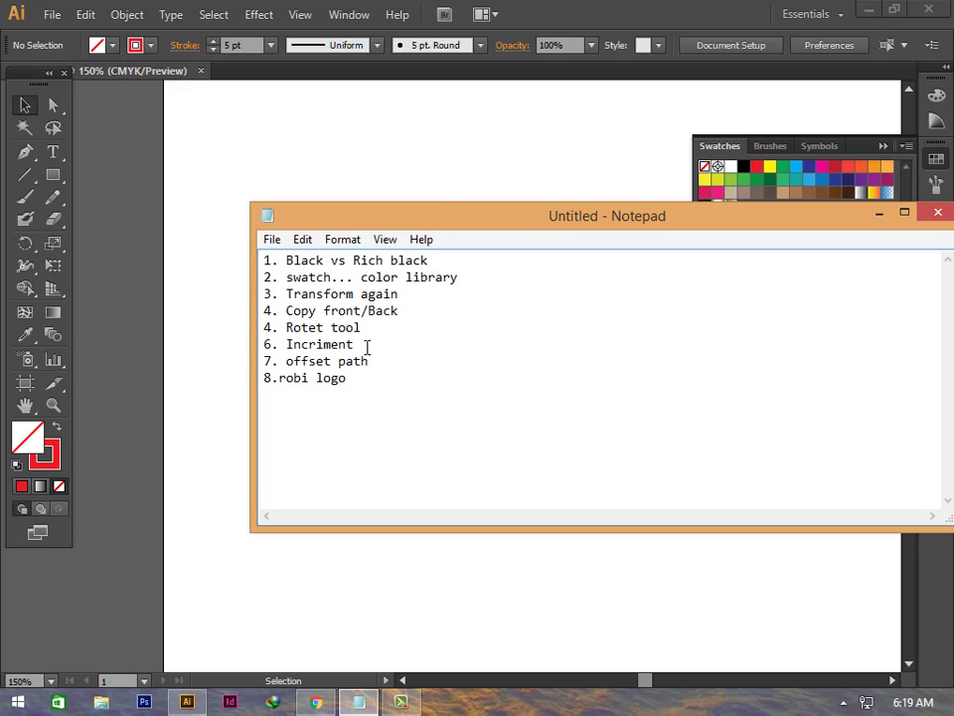
pyautogui.click(438, 193)
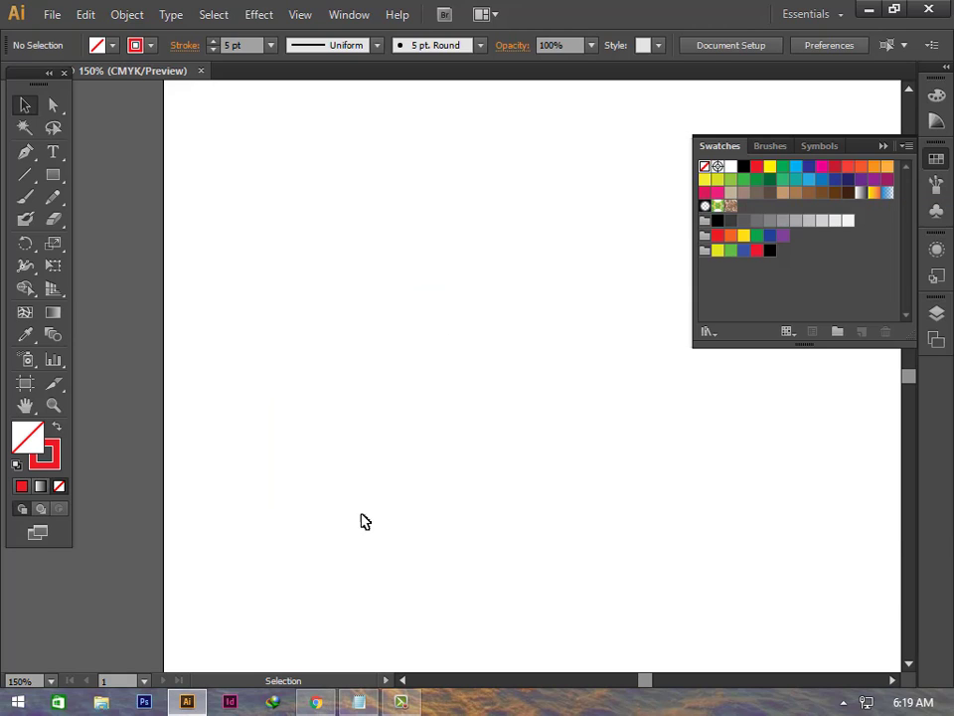
pyautogui.click(53, 177)
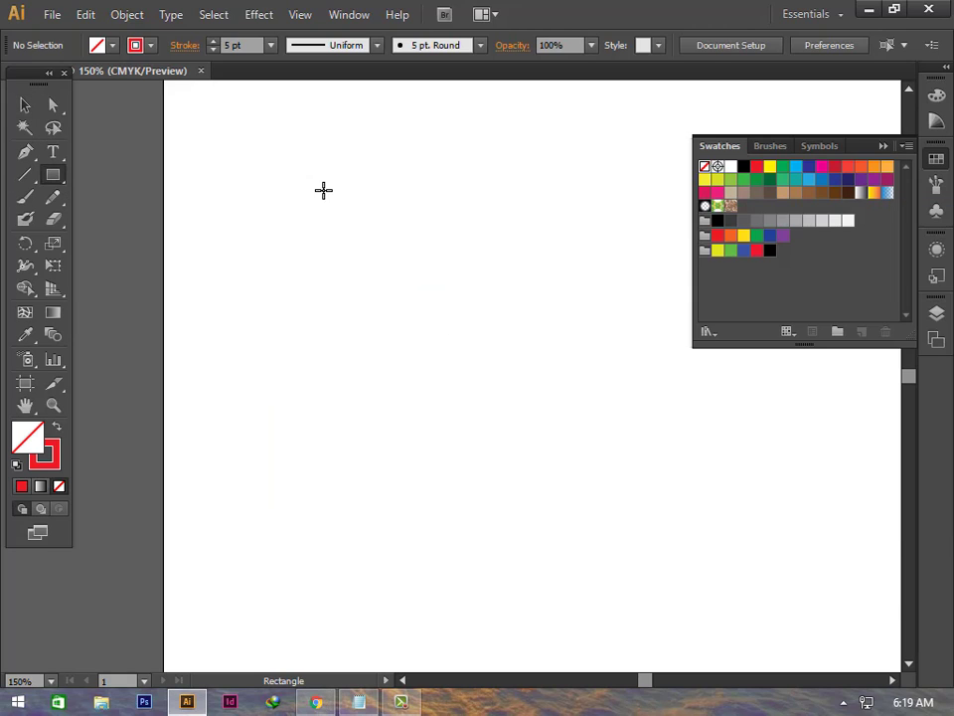
pyautogui.moveTo(328, 204); pyautogui.dragTo(473, 340)
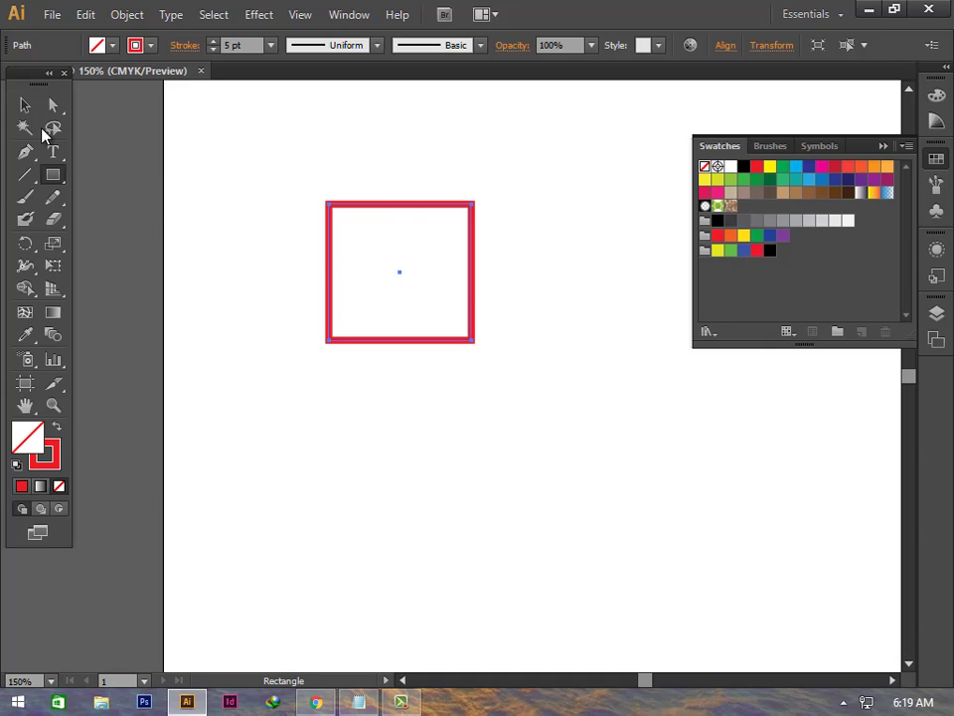
pyautogui.press('Delete')
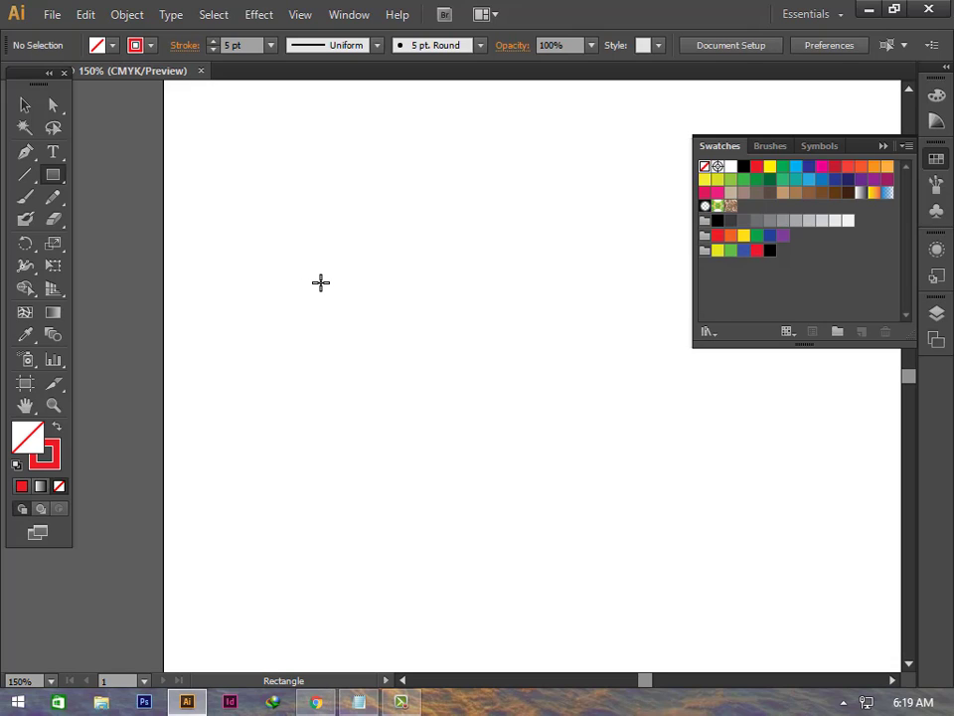
pyautogui.moveTo(323, 283); pyautogui.dragTo(448, 343)
pyautogui.click(447, 350)
pyautogui.click(524, 388)
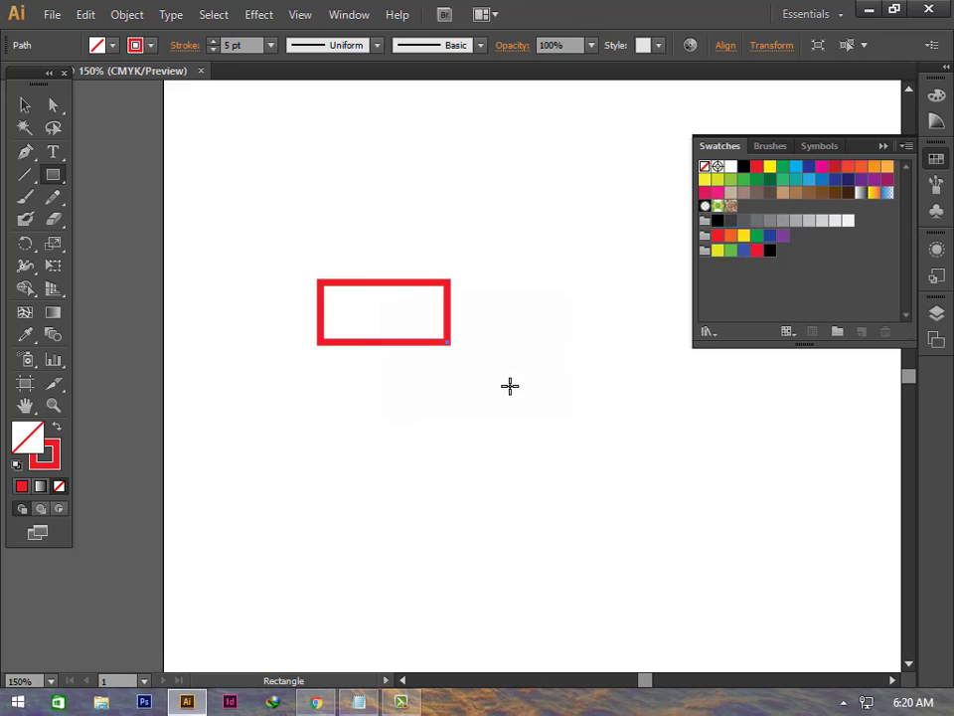
pyautogui.click(23, 107)
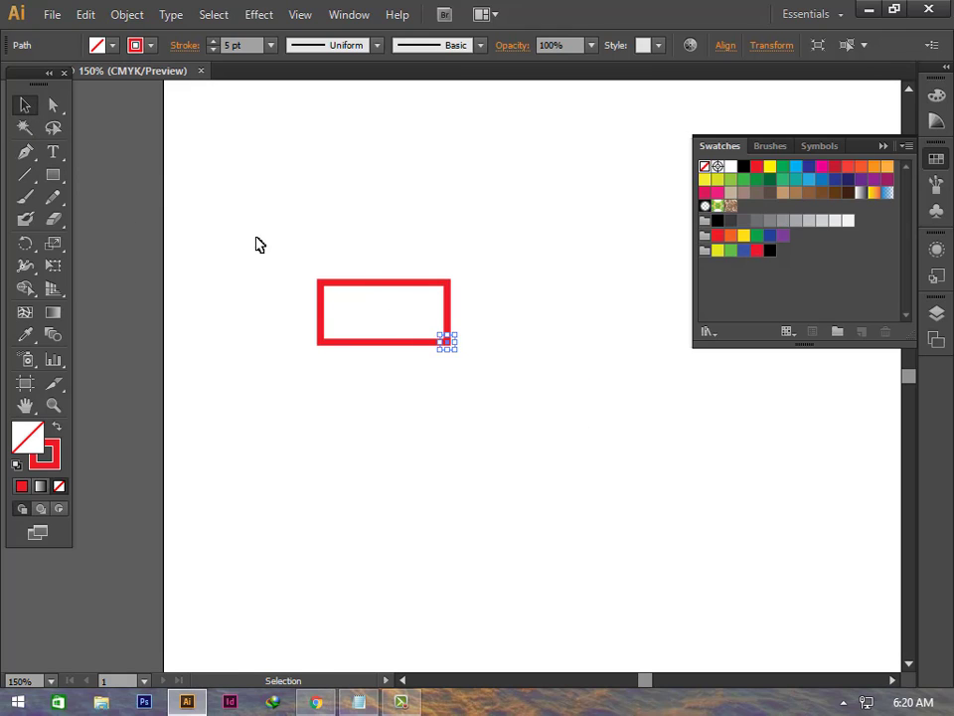
pyautogui.click(379, 292)
pyautogui.press('Delete')
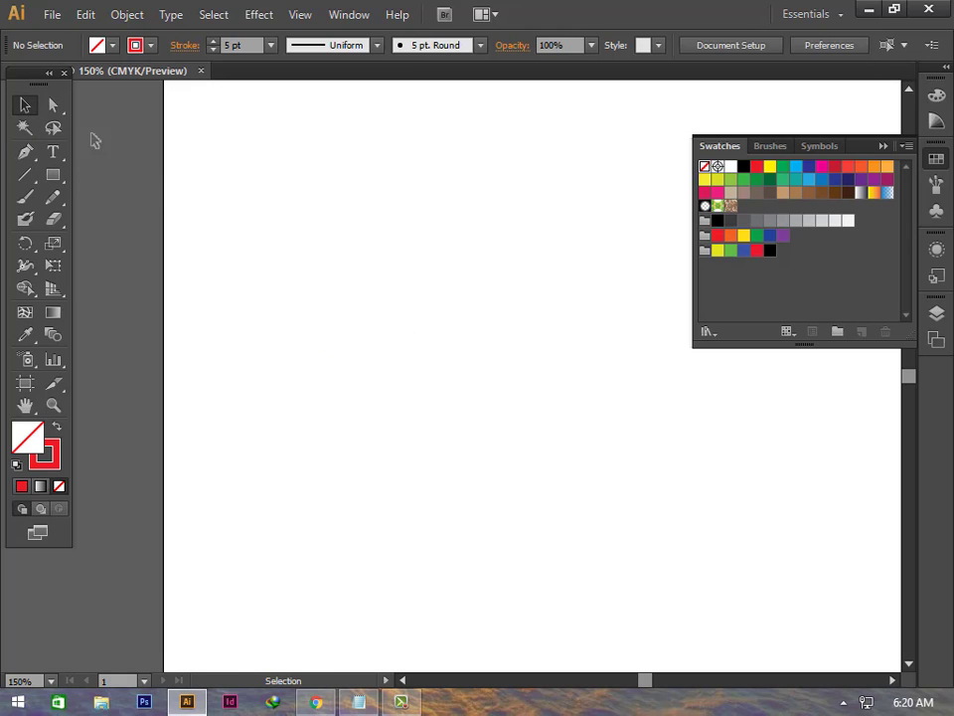
pyautogui.click(53, 175)
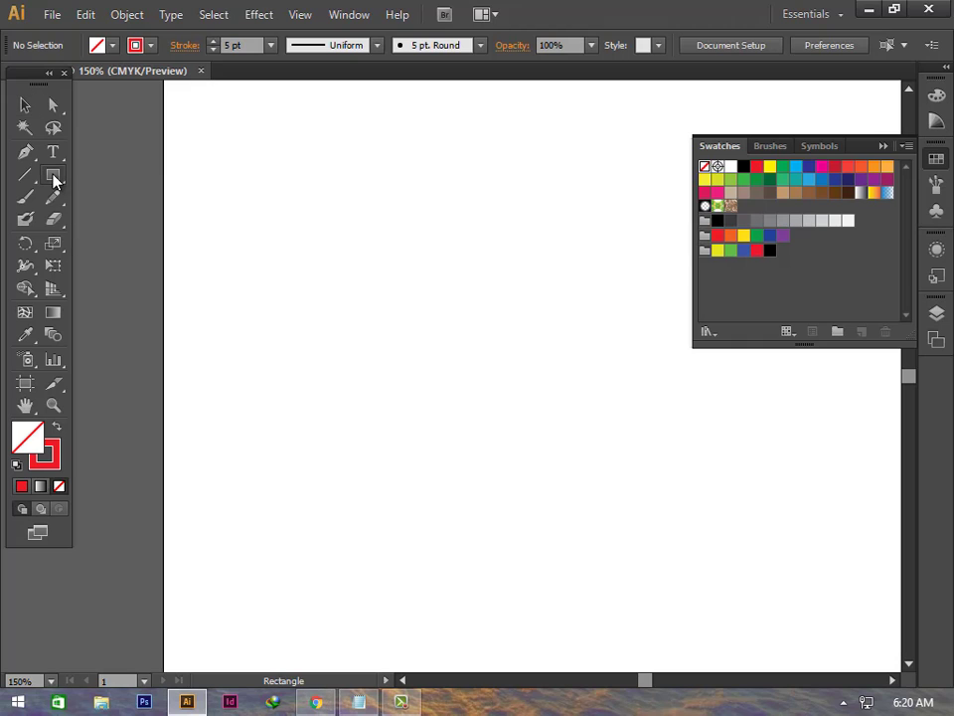
pyautogui.click(296, 270)
pyautogui.click(530, 385)
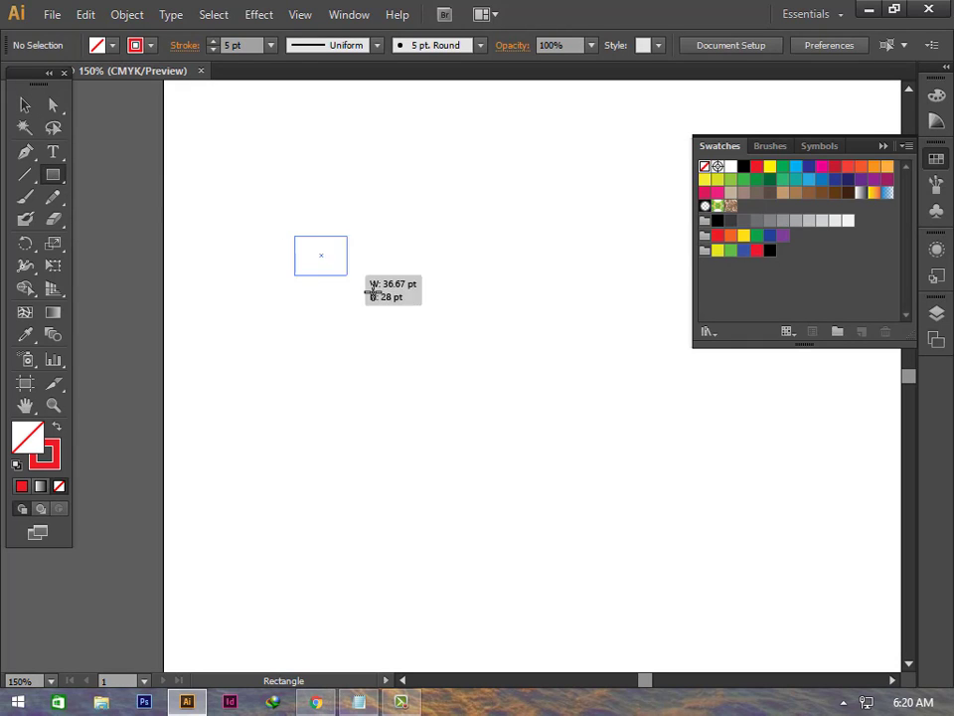
pyautogui.moveTo(294, 234); pyautogui.dragTo(380, 296)
pyautogui.press('Delete')
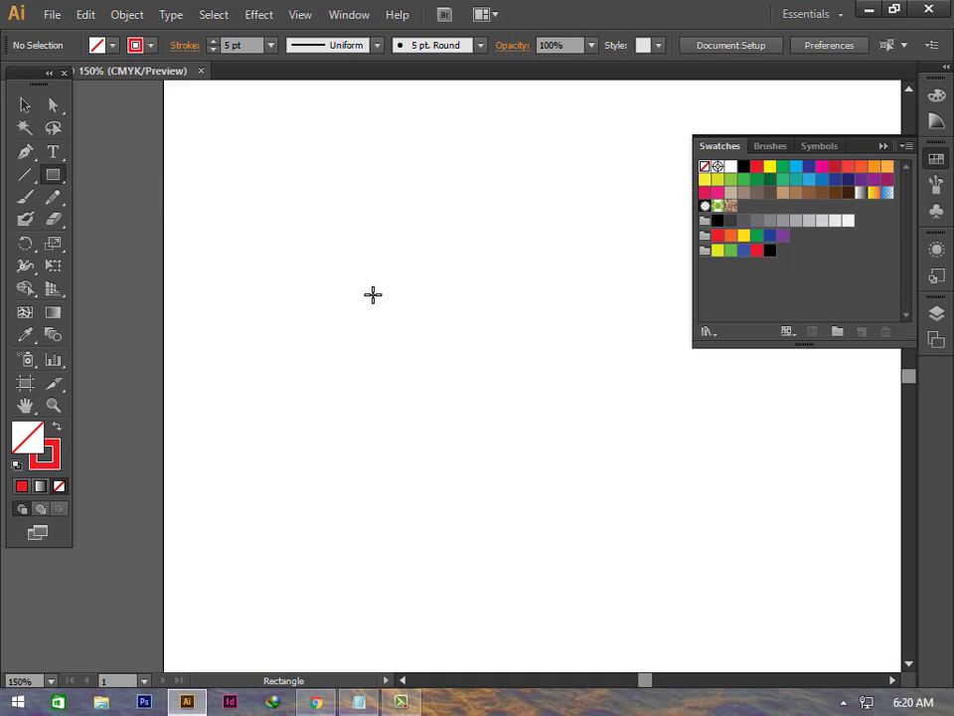
# Step: Create a rectangle of width 100 pt and height 60 pt from the Rectangle dialog
pyautogui.click(375, 302)
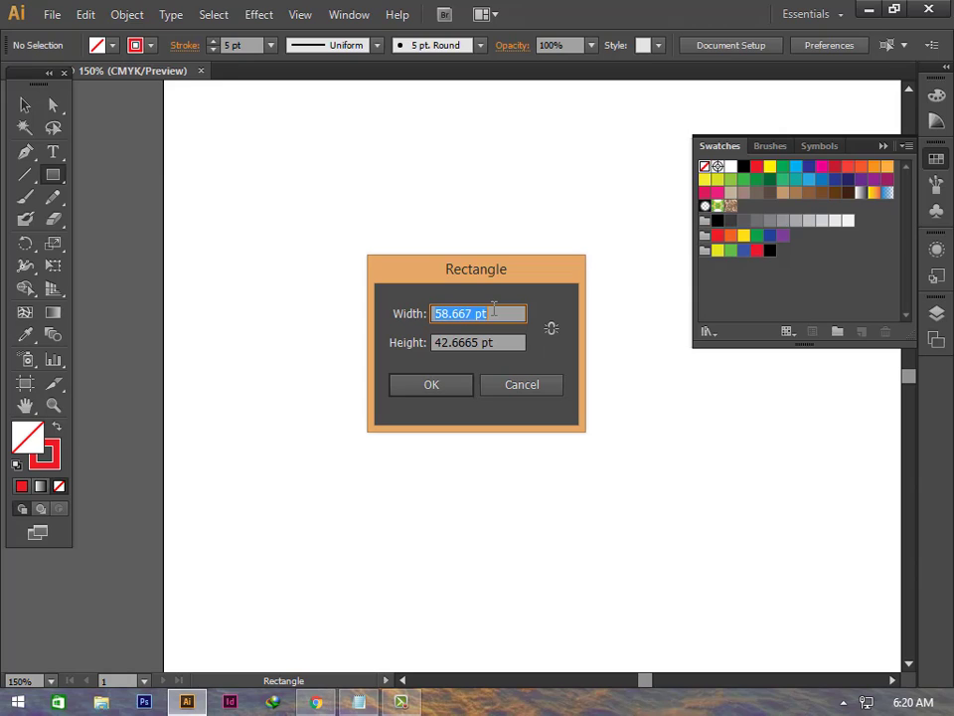
pyautogui.write('100')
pyautogui.press('Tab')
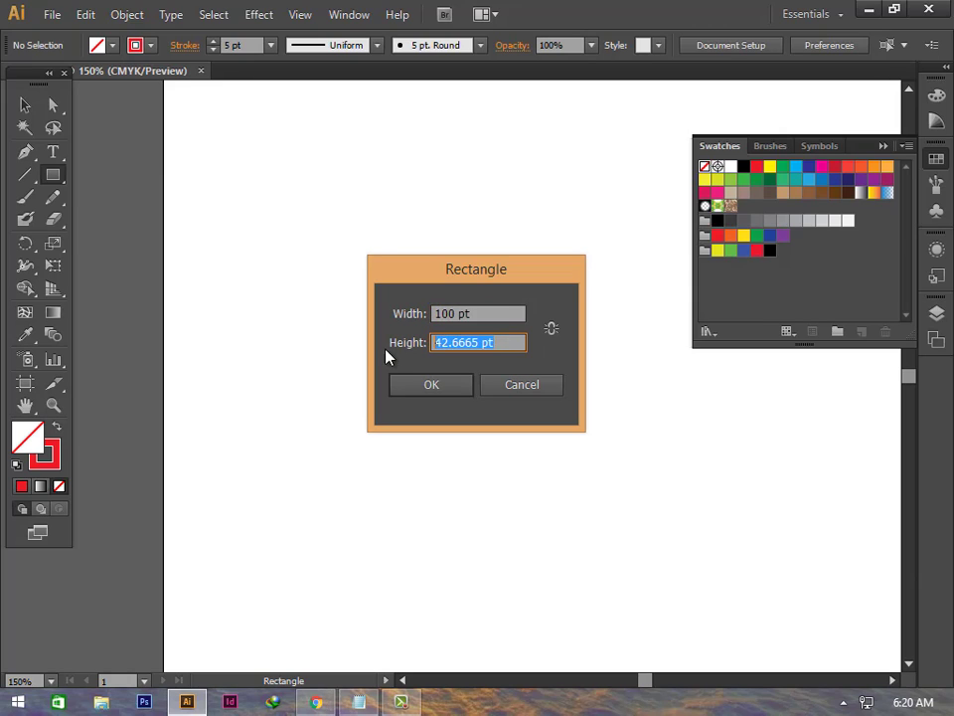
pyautogui.write('60')
pyautogui.click(440, 390)
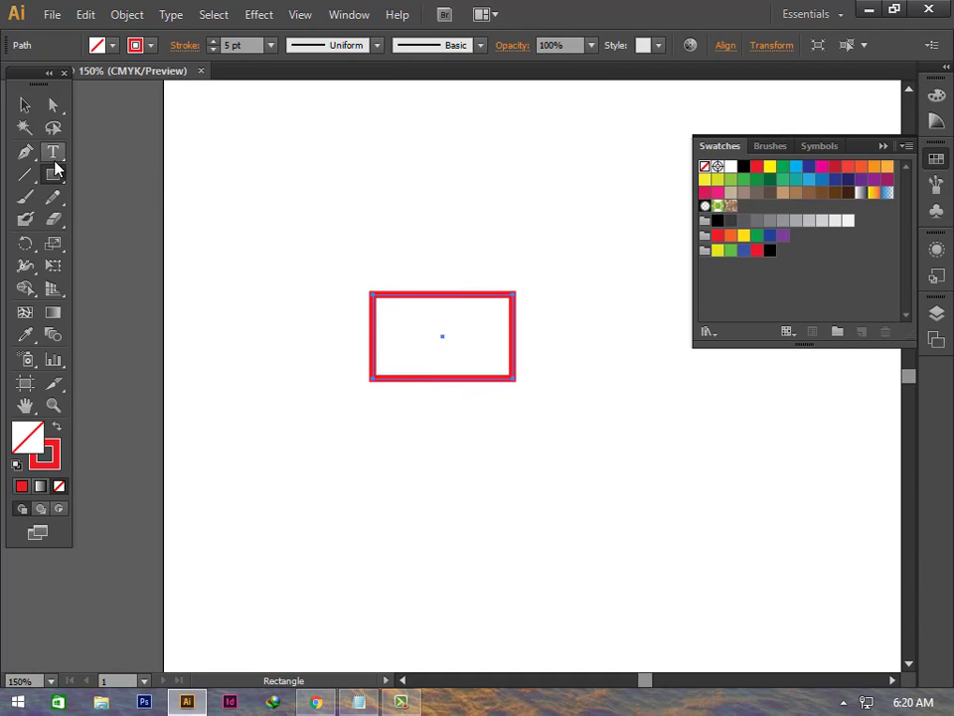
# Step: Alt-drag a copy of the red rectangle far to the right, then undo it
pyautogui.scroll(1, 502, 353)
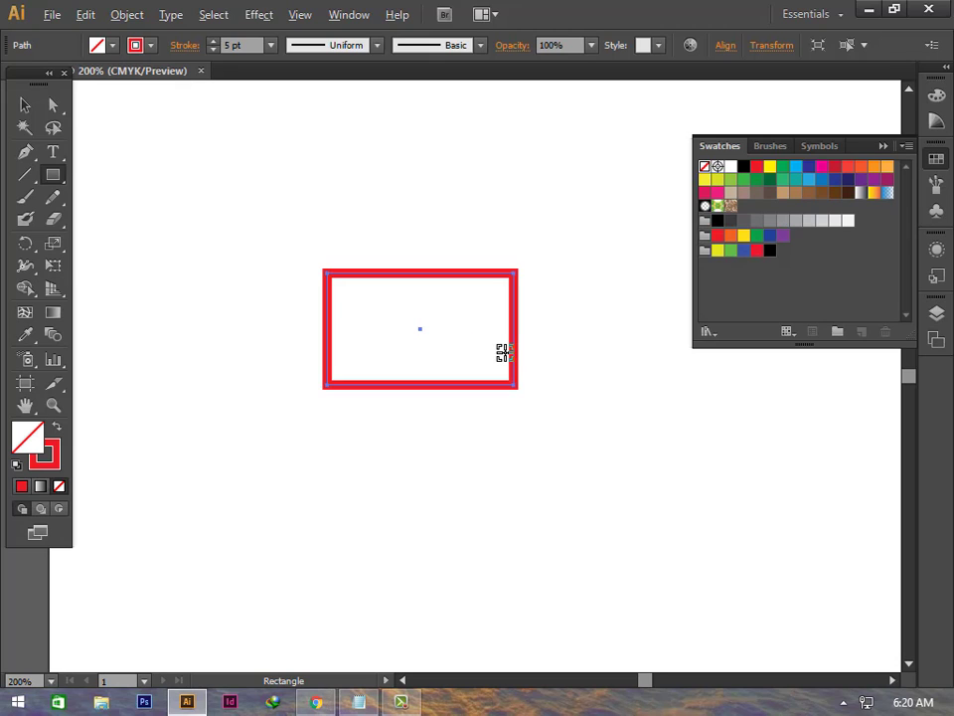
pyautogui.scroll(1, 502, 353)
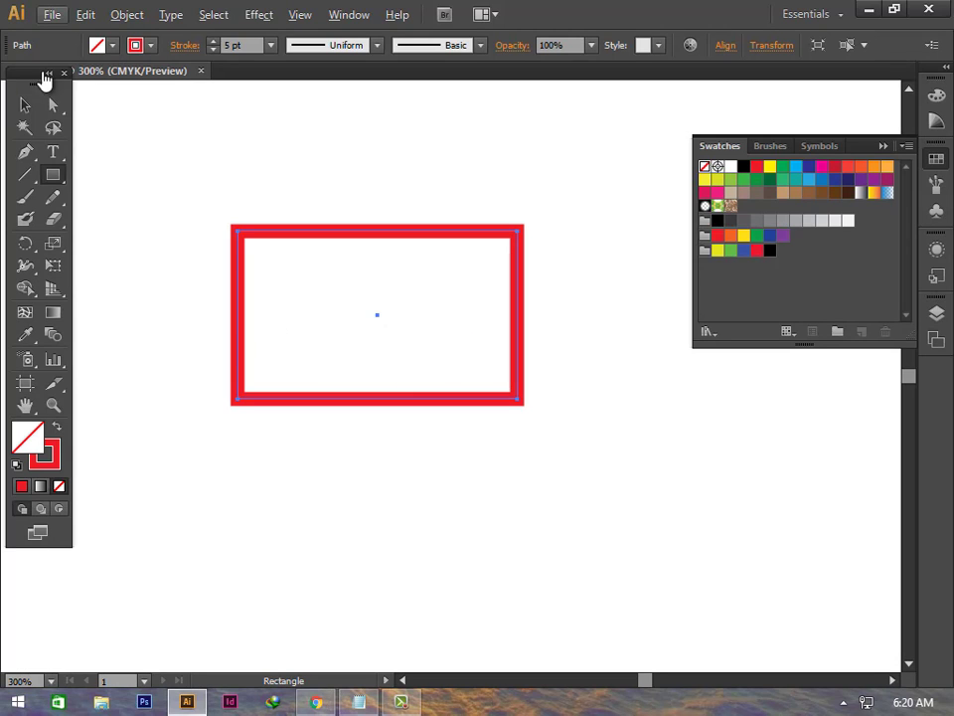
pyautogui.click(26, 105)
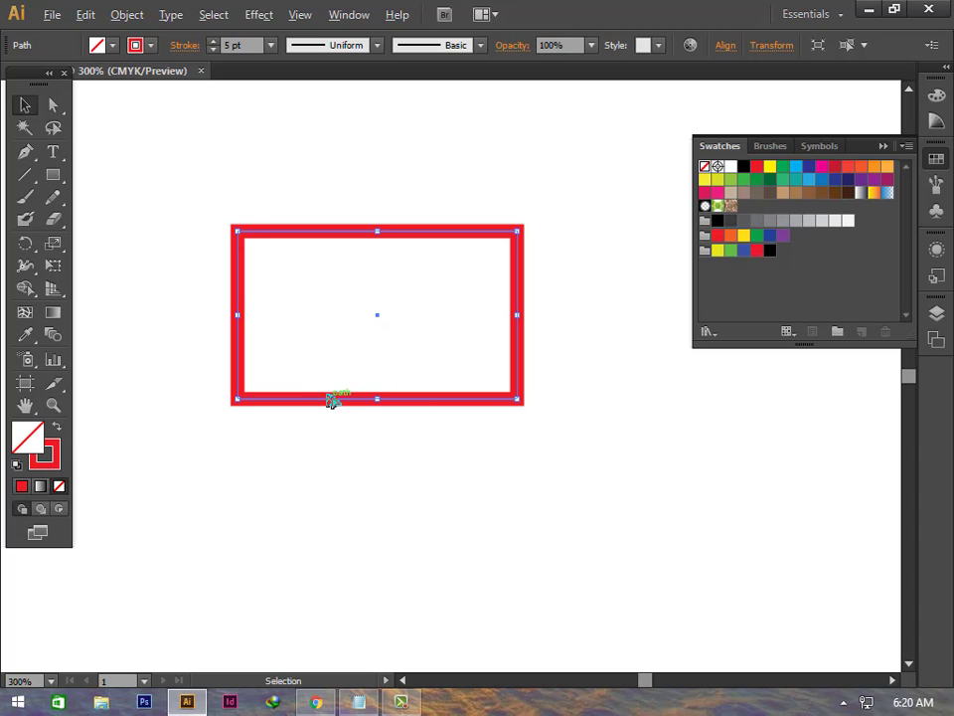
pyautogui.moveTo(356, 399)
pyautogui.mouseDown()
pyautogui.moveTo(610, 408)
pyautogui.moveTo(756, 393)
pyautogui.mouseUp()
pyautogui.keyDown('alt'); pyautogui.scroll(1, 622, 435); pyautogui.keyUp('alt')
pyautogui.keyDown('alt'); pyautogui.scroll(2, 590, 434); pyautogui.keyUp('alt')
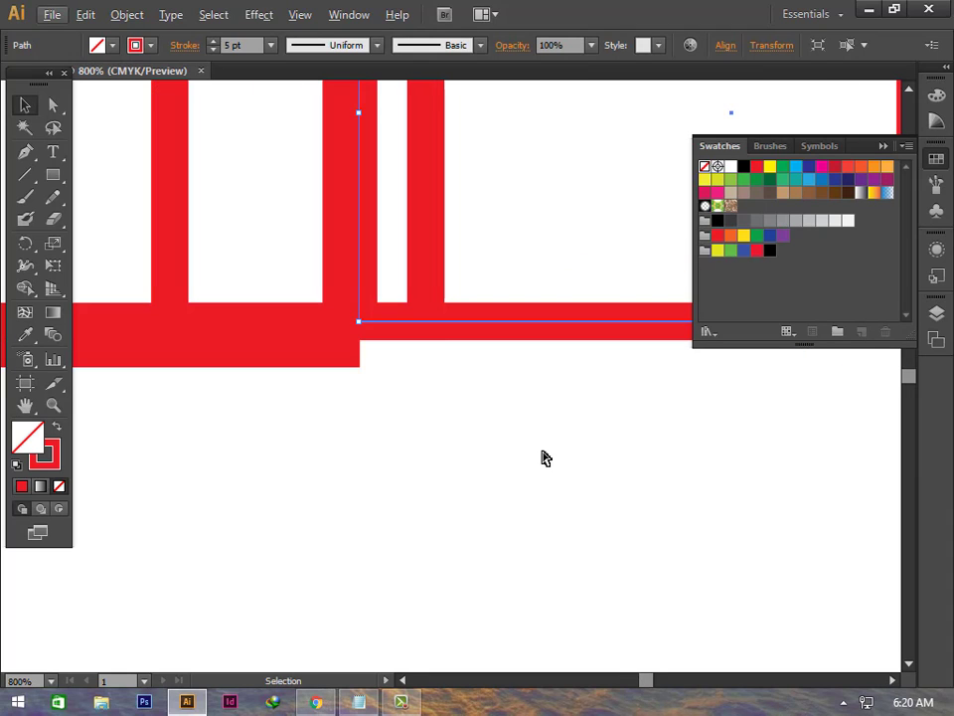
pyautogui.hotkey('ctrl', 'z')
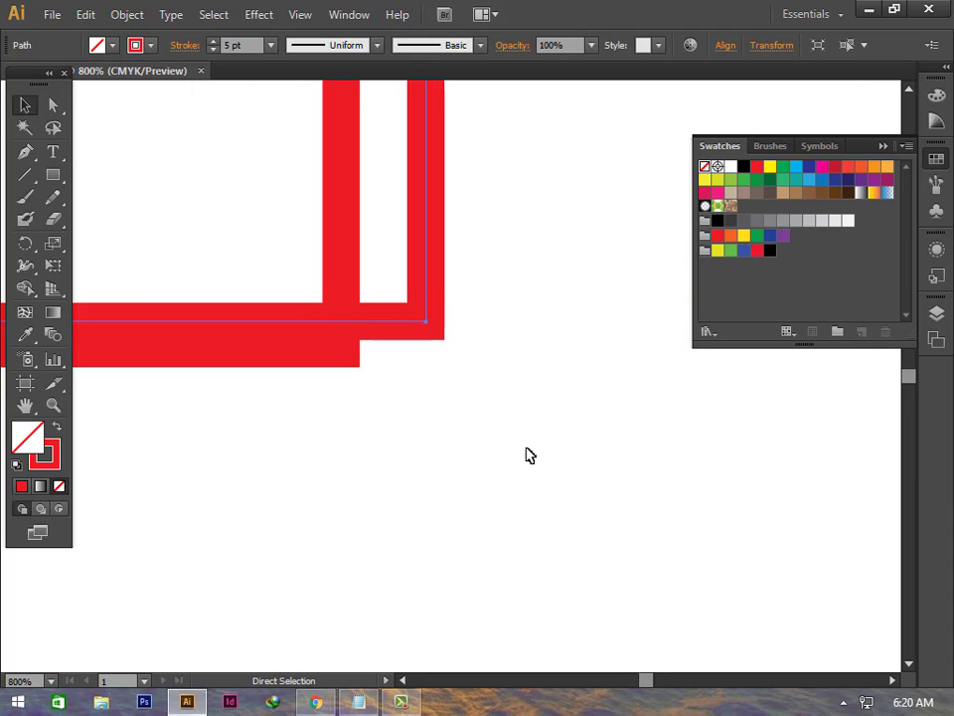
# Step: Drag the duplicate slightly right so it partly overlaps the original
pyautogui.keyDown('alt'); pyautogui.scroll(1, 504, 438); pyautogui.keyUp('alt')
pyautogui.keyDown('alt'); pyautogui.scroll(-4, 504, 442); pyautogui.keyUp('alt')
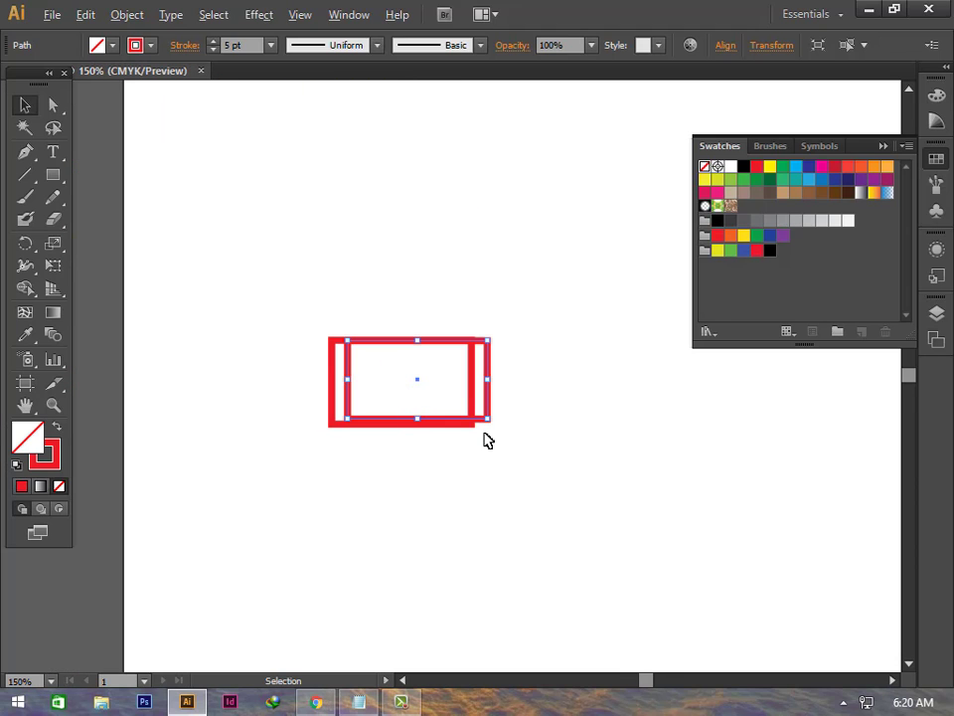
pyautogui.keyDown('alt'); pyautogui.scroll(1, 487, 441); pyautogui.keyUp('alt')
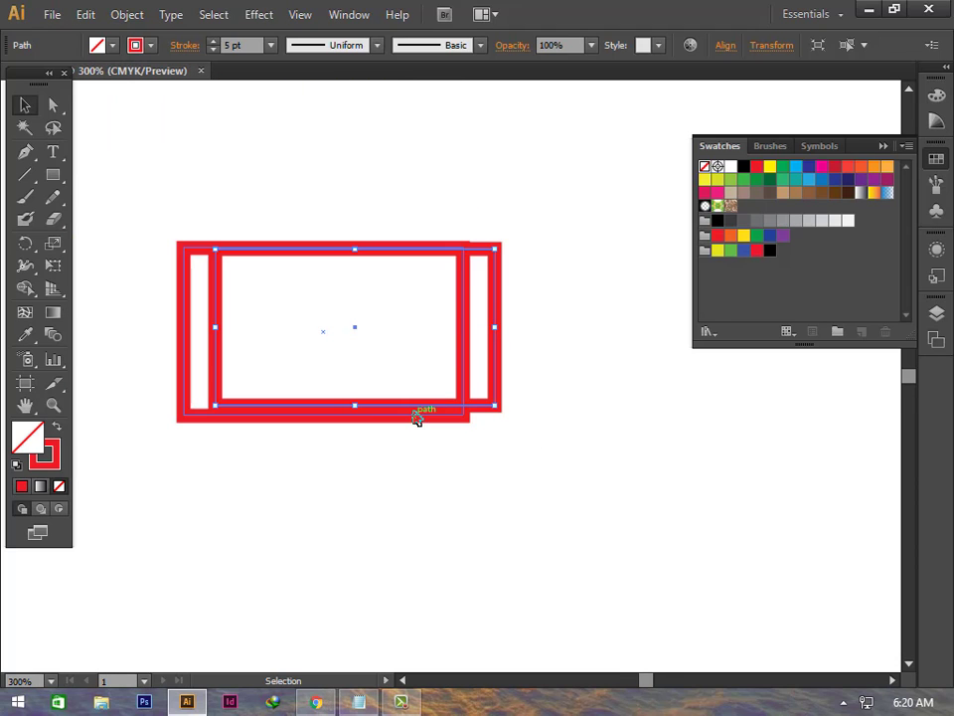
pyautogui.moveTo(499, 249); pyautogui.dragTo(557, 245)
pyautogui.click(624, 248)
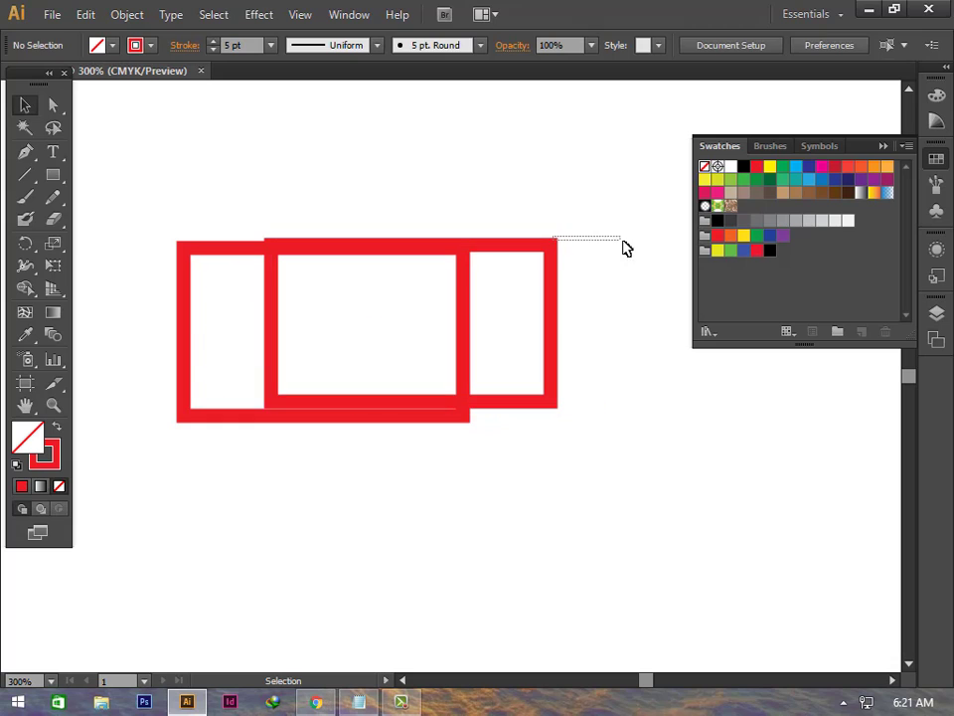
# Step: Move the copy beside the original, nudge it with arrow keys, then undo both rectangles away
pyautogui.click(484, 408)
pyautogui.moveTo(485, 408); pyautogui.dragTo(693, 426)
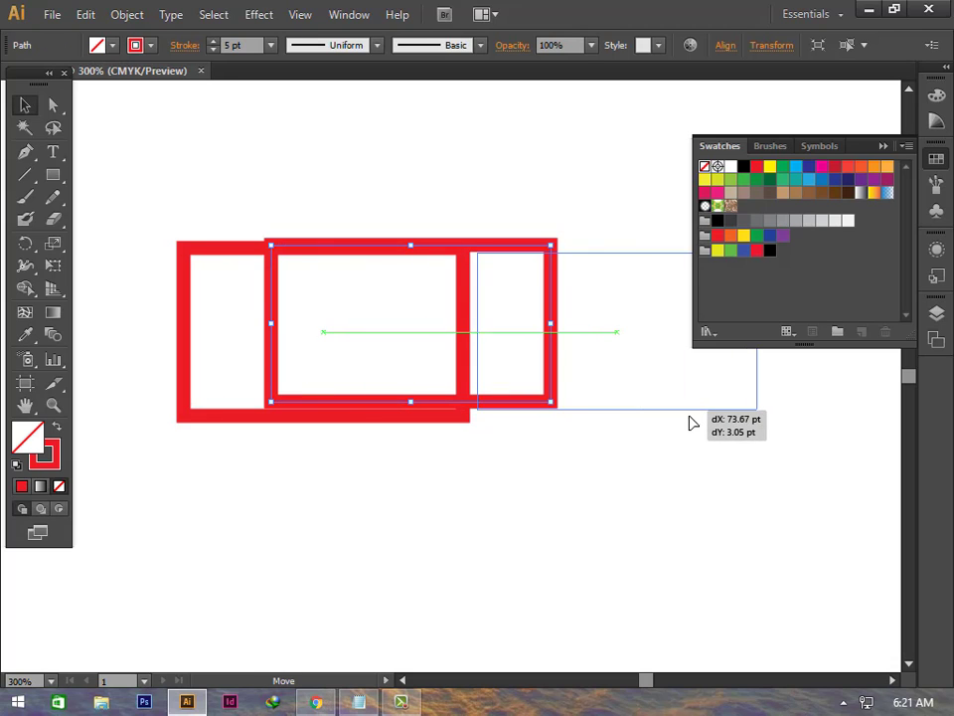
pyautogui.moveTo(693, 427); pyautogui.dragTo(657, 431)
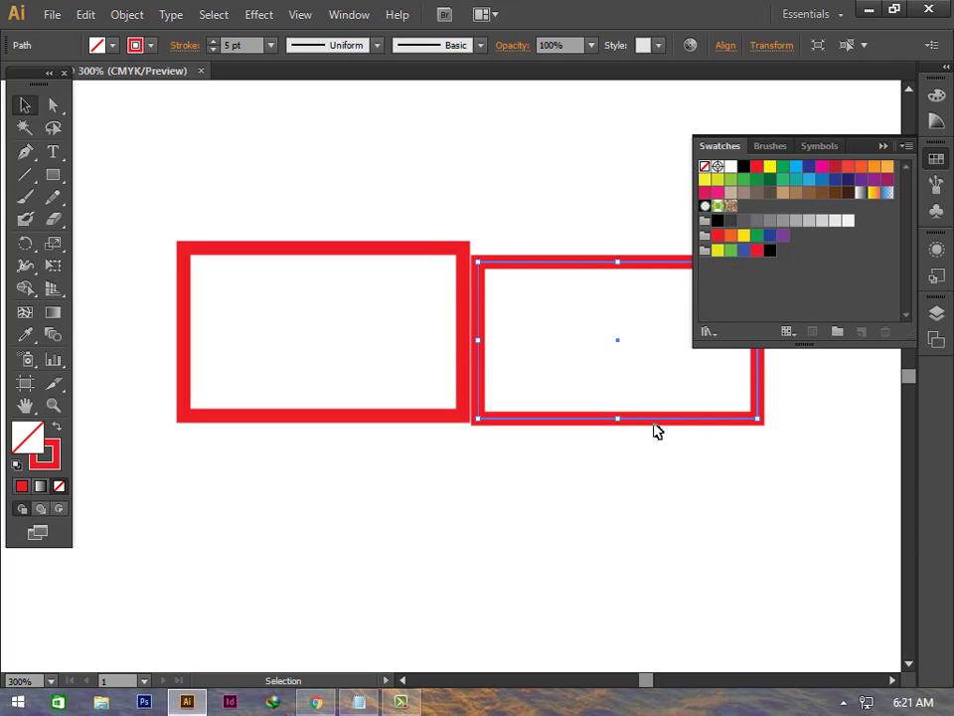
pyautogui.press('Up')
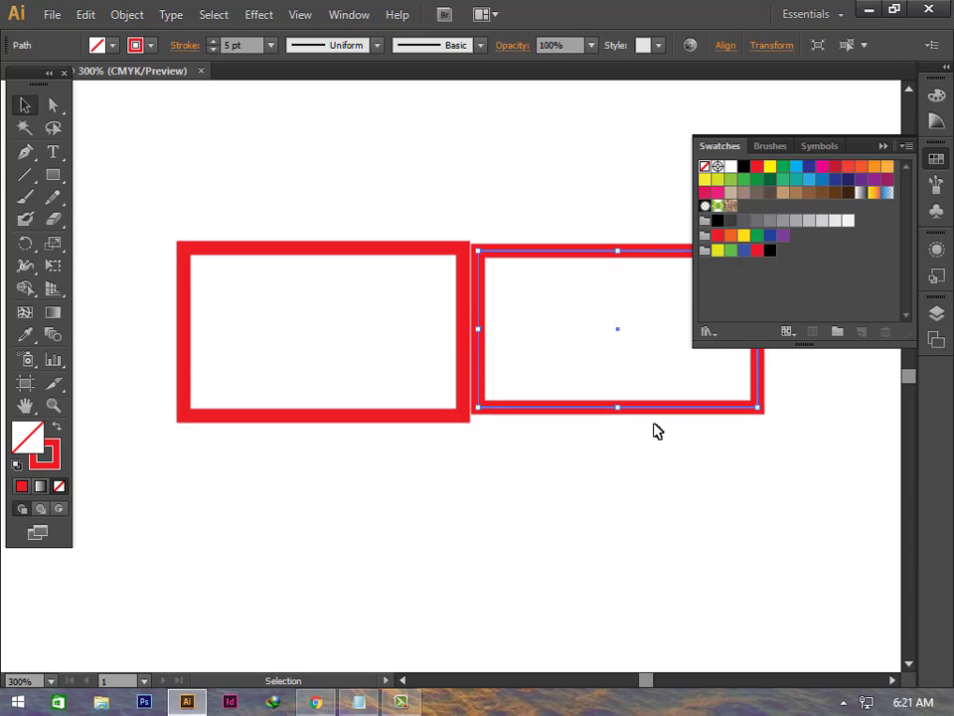
pyautogui.press('Left')
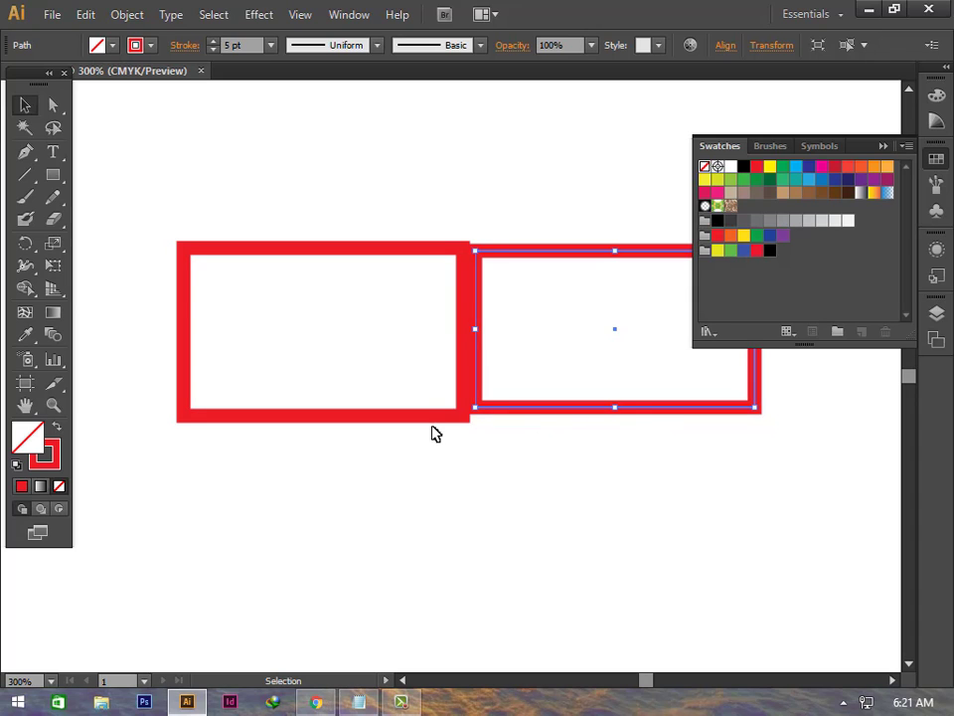
pyautogui.press('Right')
pyautogui.press('Down')
pyautogui.press('Down')
pyautogui.press('Down')
pyautogui.press('Down')
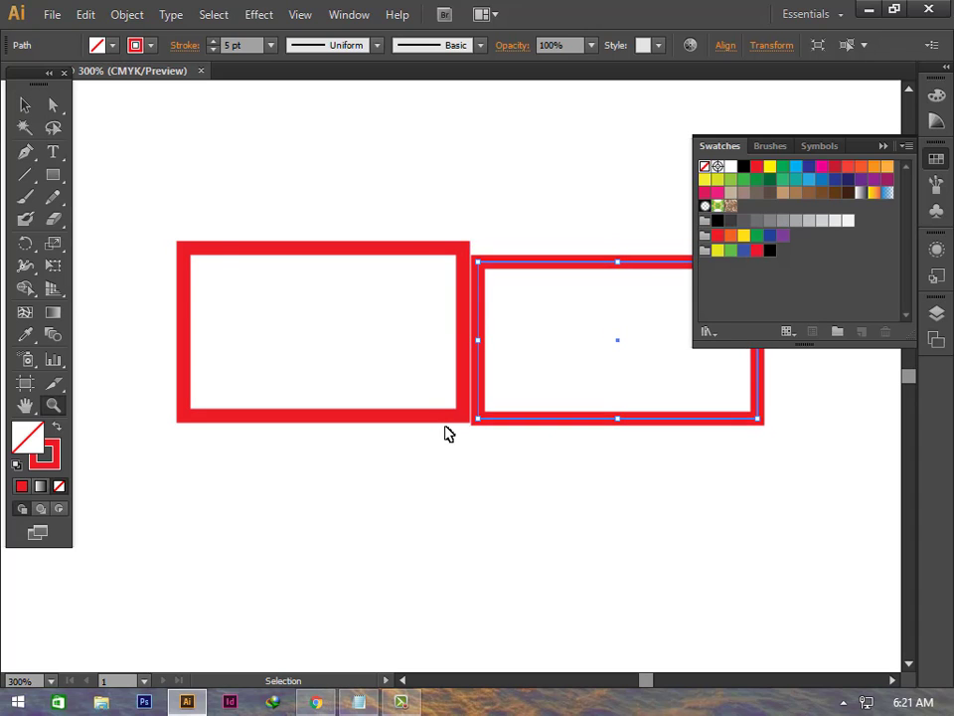
pyautogui.hotkey('ctrl', 'z')
pyautogui.hotkey('ctrl', 'z')
pyautogui.hotkey('ctrl', 'z')
pyautogui.hotkey('ctrl', 'z')
pyautogui.hotkey('ctrl', 'z')
pyautogui.hotkey('ctrl', 'z')
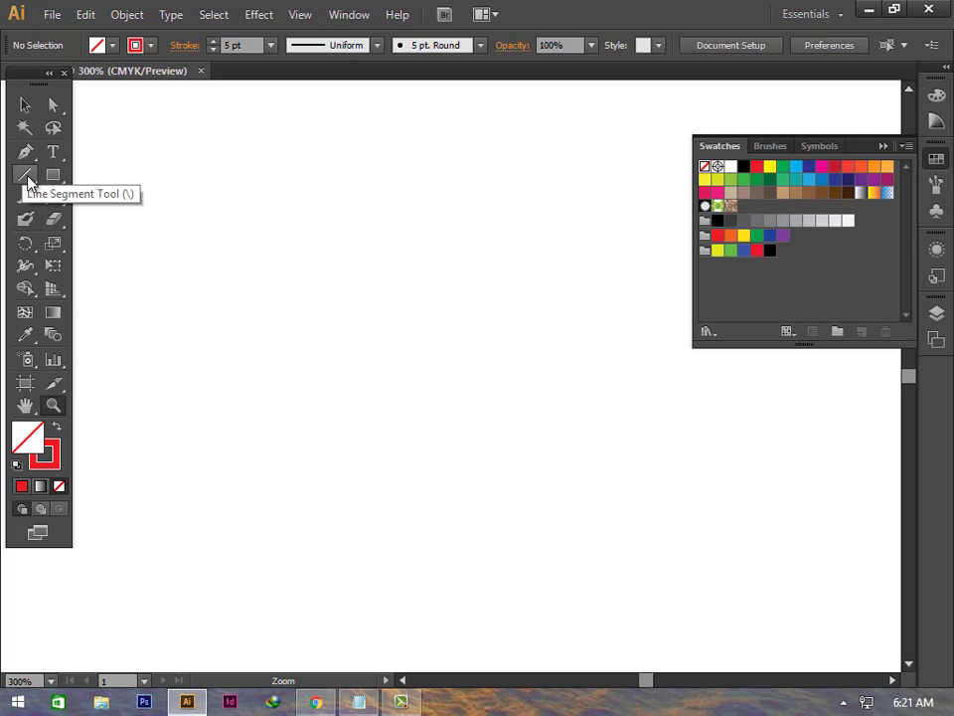
# Step: Click the canvas with the Rectangle tool to request a 100 × 60 pt rectangle
pyautogui.click(25, 105)
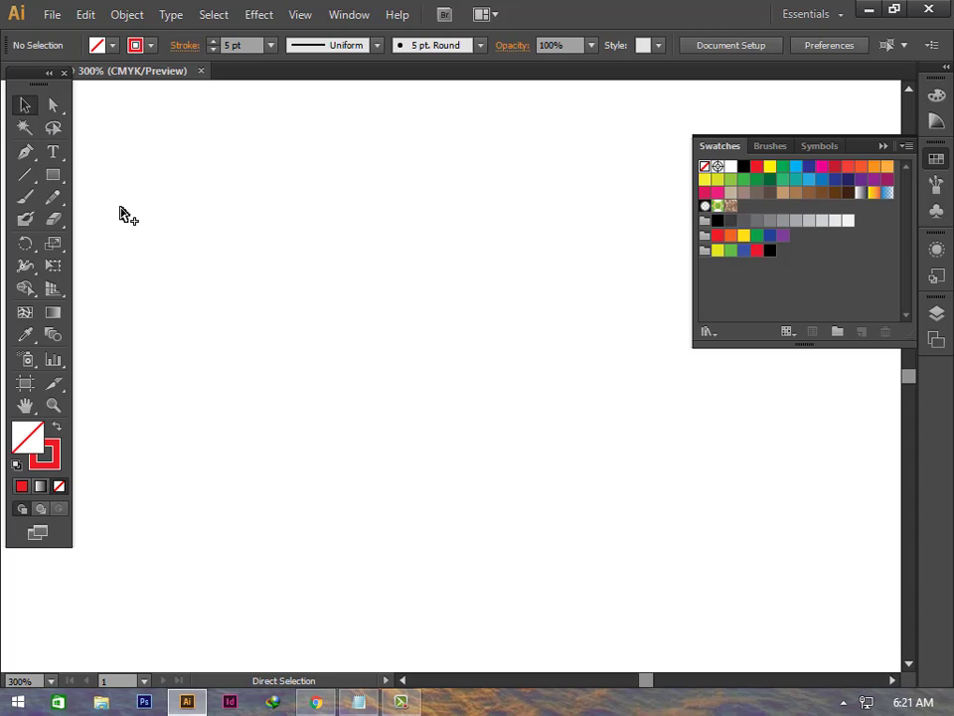
pyautogui.click(55, 177)
pyautogui.click(369, 253)
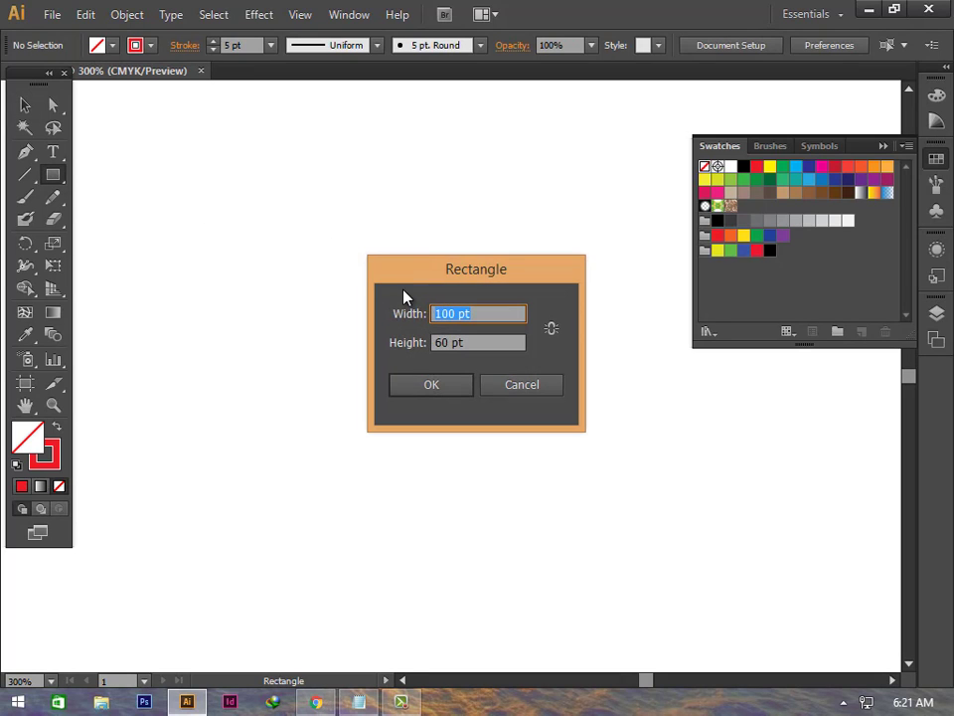
# Step: Create the 100 × 60 pt rectangle with a red fill and no stroke
pyautogui.click(431, 386)
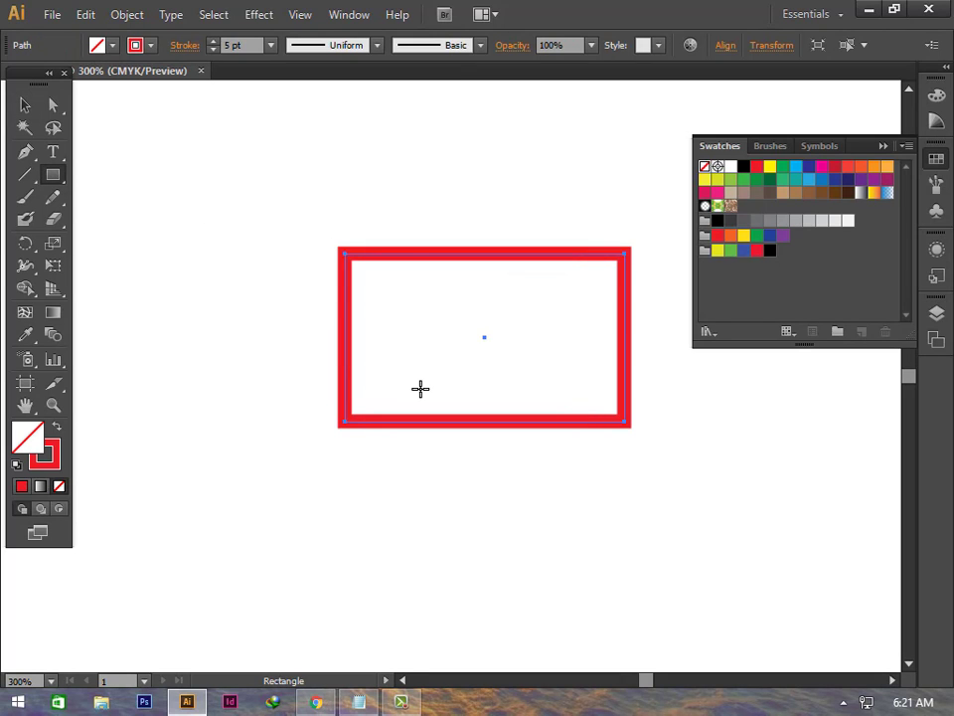
pyautogui.click(112, 46)
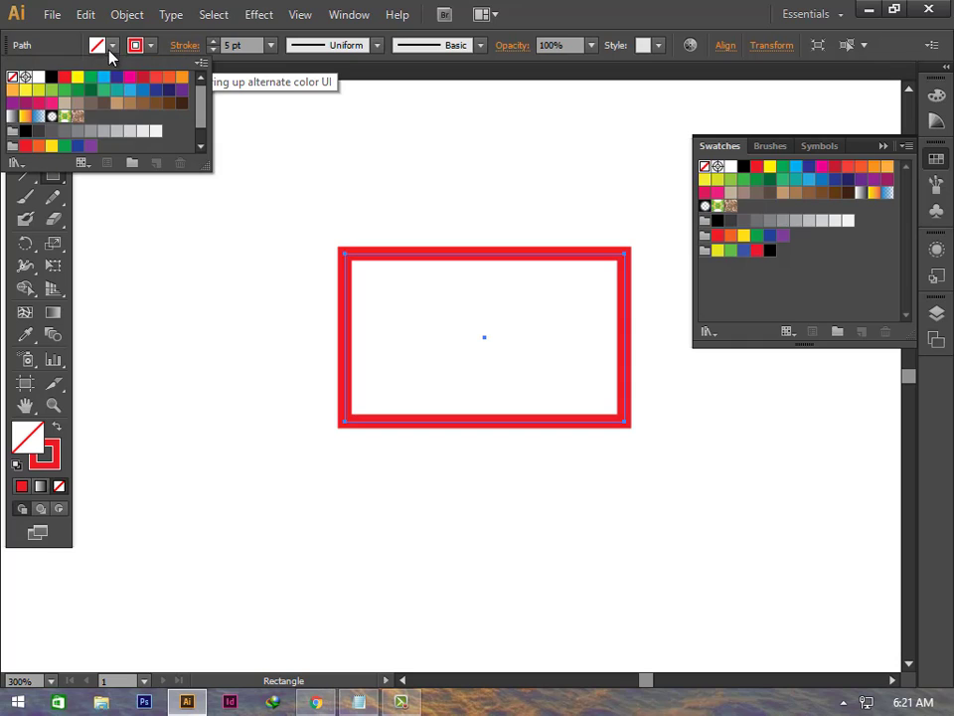
pyautogui.click(61, 77)
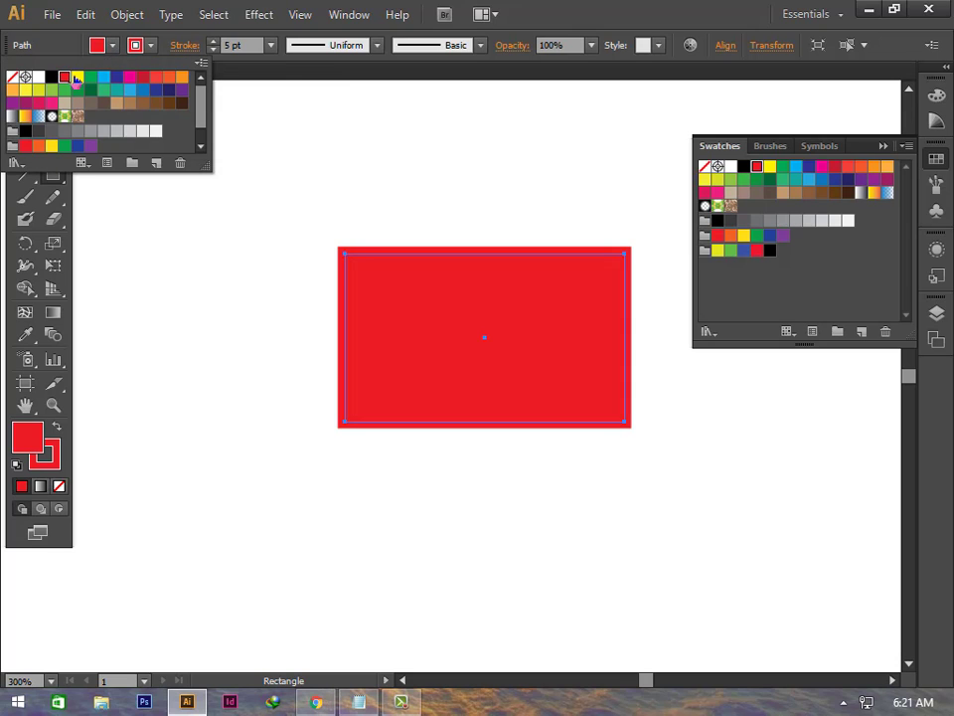
pyautogui.click(150, 45)
pyautogui.click(12, 77)
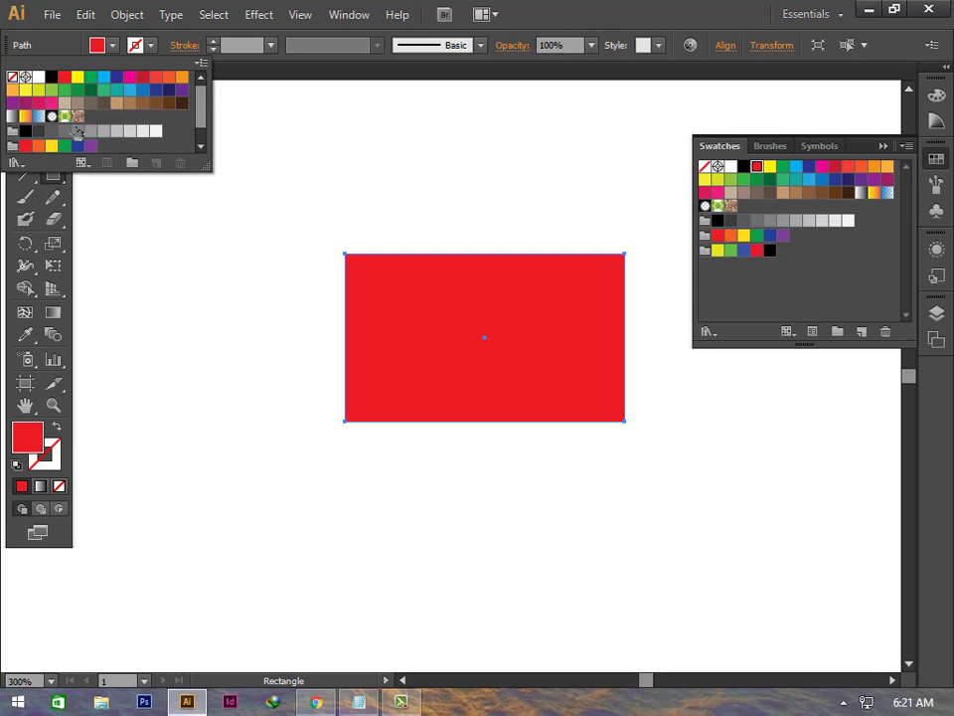
pyautogui.click(148, 42)
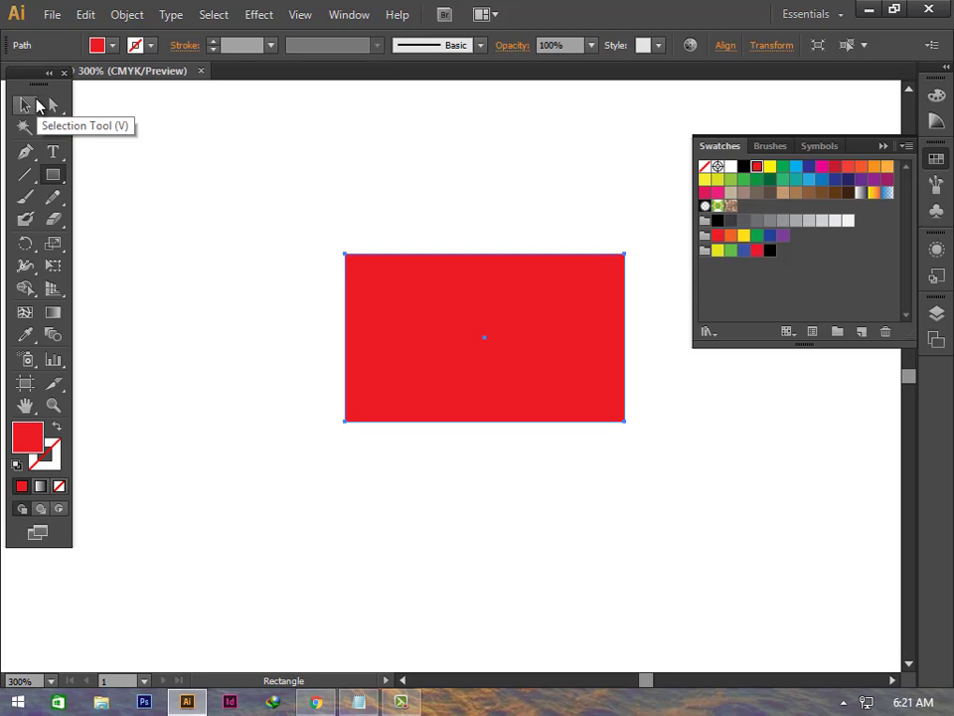
# Step: Alt-drag a copy of the red rectangle to the right
pyautogui.click(24, 105)
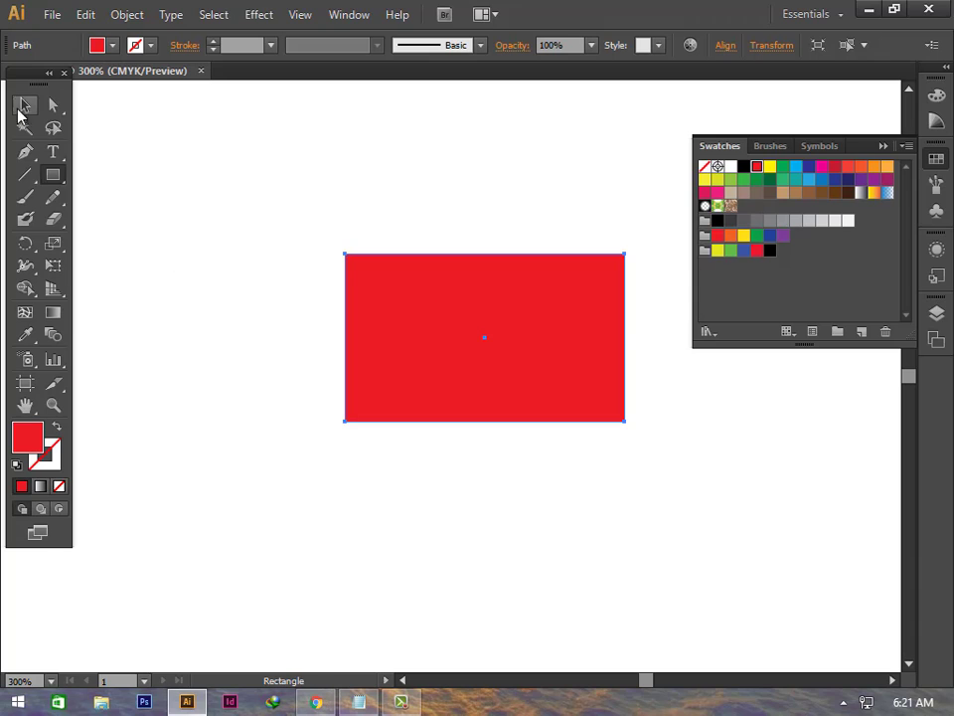
pyautogui.scroll(1, 529, 368)
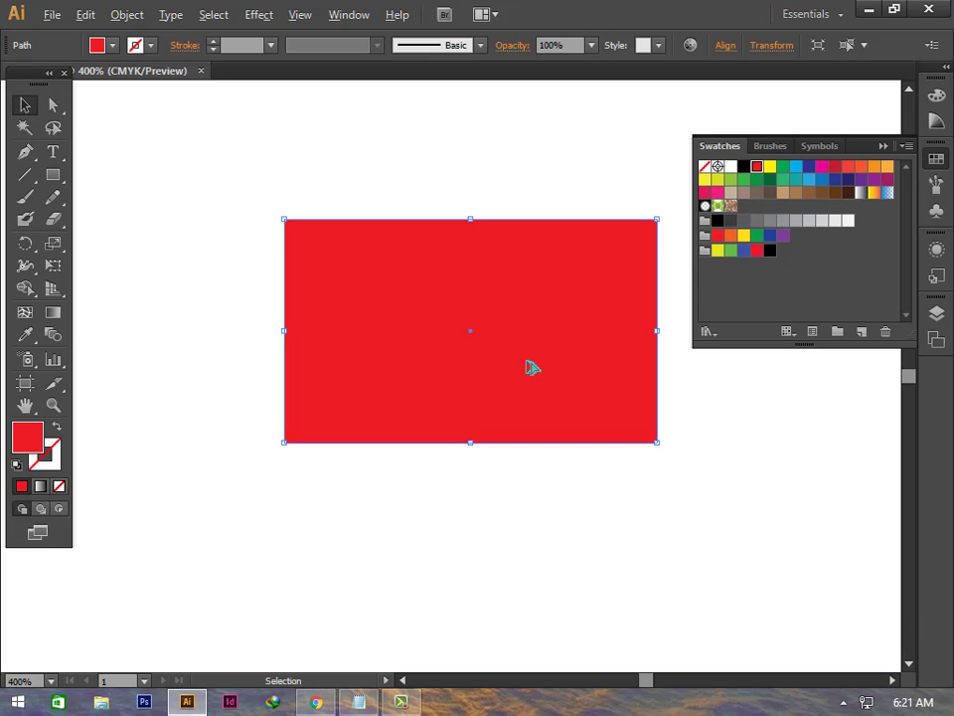
pyautogui.scroll(-1, 529, 367)
pyautogui.scroll(-1, 529, 368)
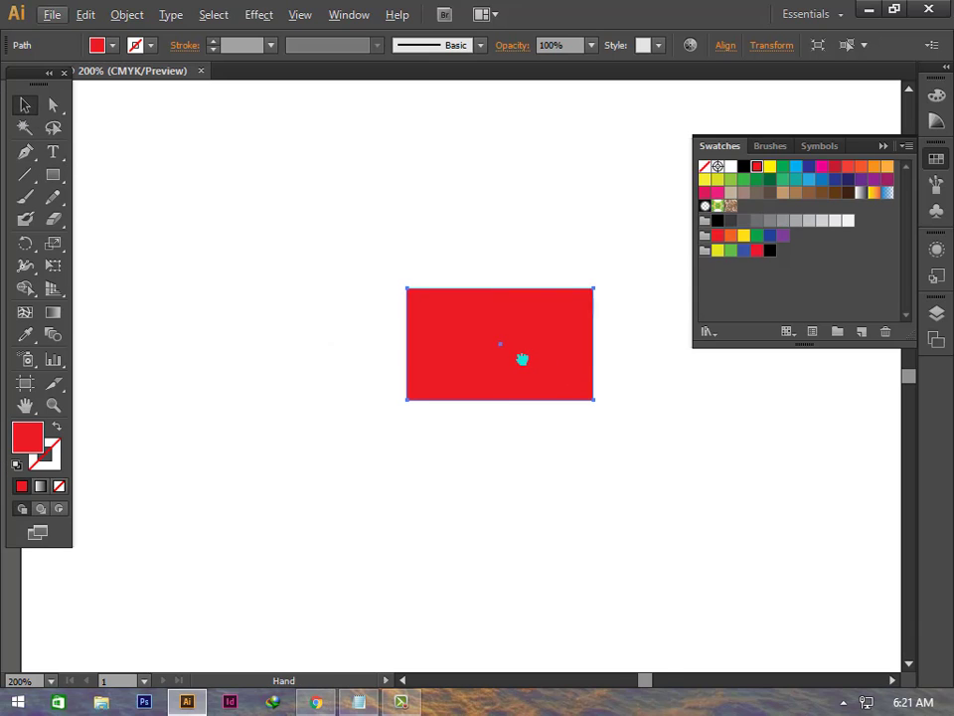
pyautogui.moveTo(520, 360); pyautogui.dragTo(332, 377)
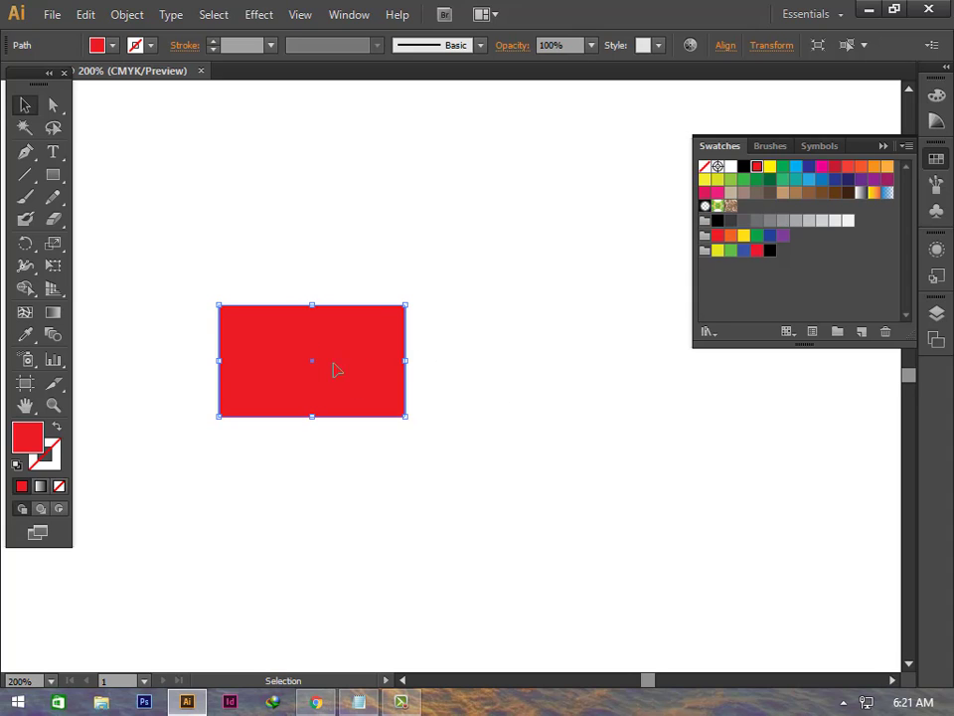
pyautogui.moveTo(345, 364); pyautogui.dragTo(525, 364)
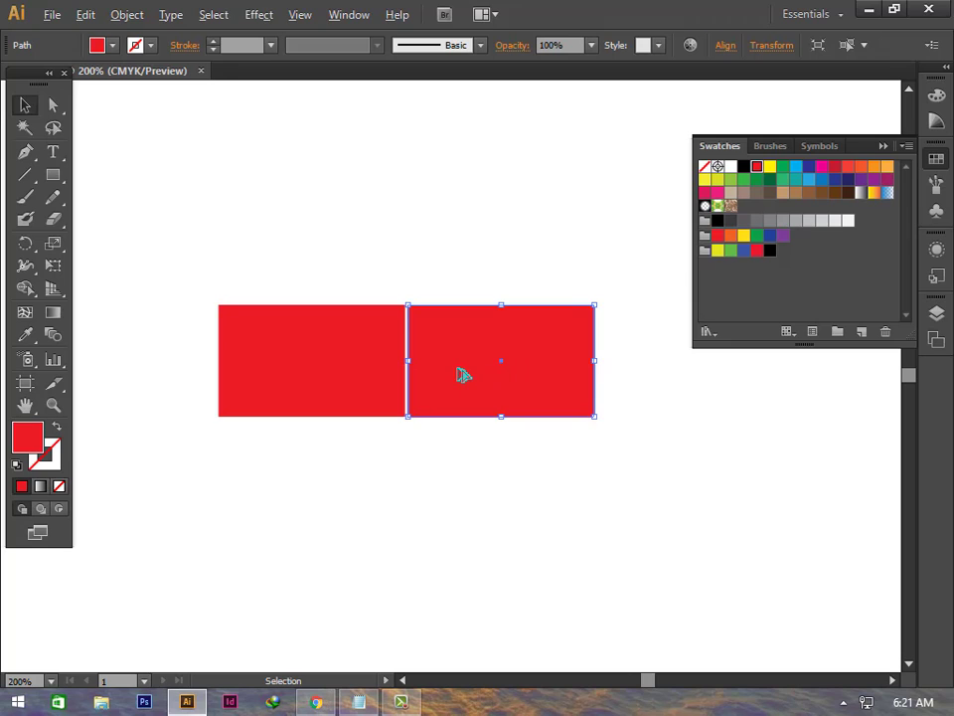
# Step: Drag the copy left until its edge touches the original
pyautogui.scroll(2, 463, 373)
pyautogui.scroll(1, 328, 383)
pyautogui.press('Right')
pyautogui.press('Right')
pyautogui.press('Right')
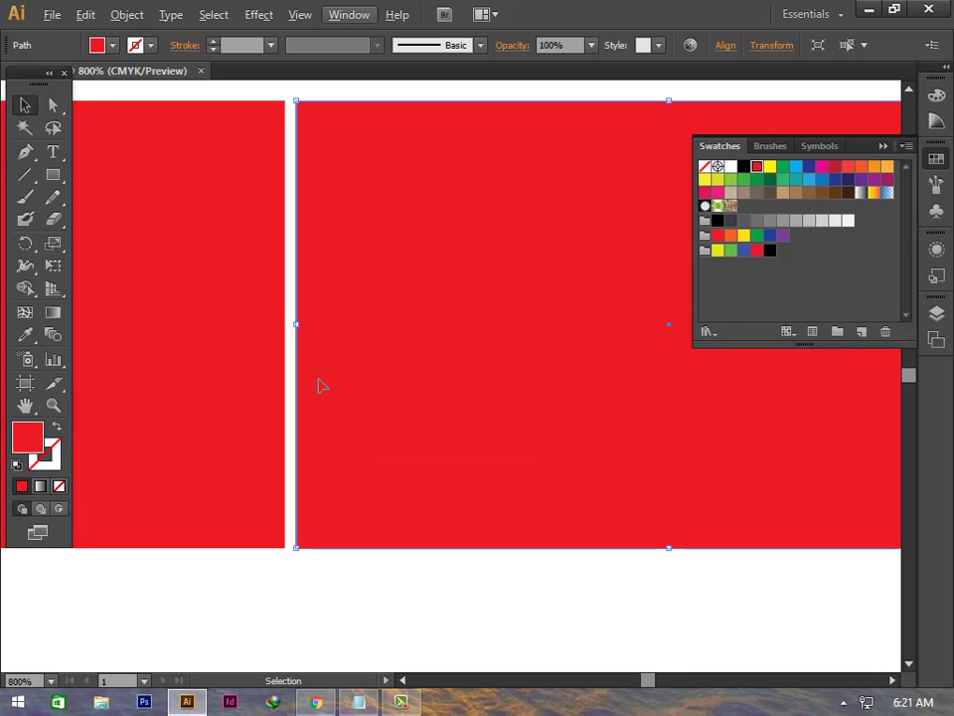
pyautogui.moveTo(365, 419); pyautogui.dragTo(334, 410)
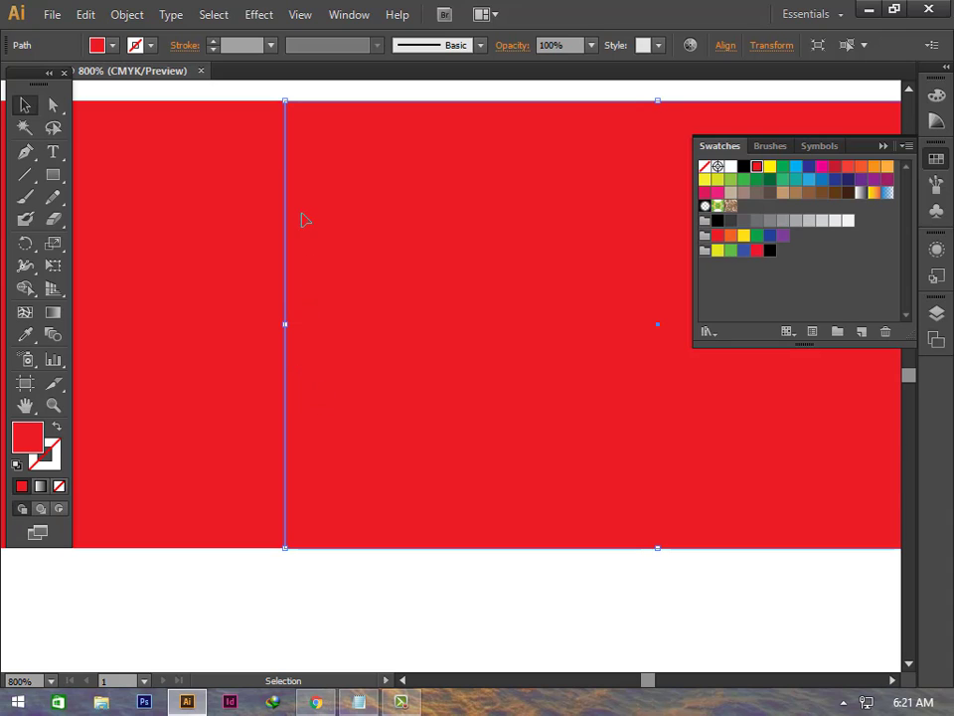
pyautogui.scroll(-2, 318, 253)
pyautogui.scroll(-2, 330, 277)
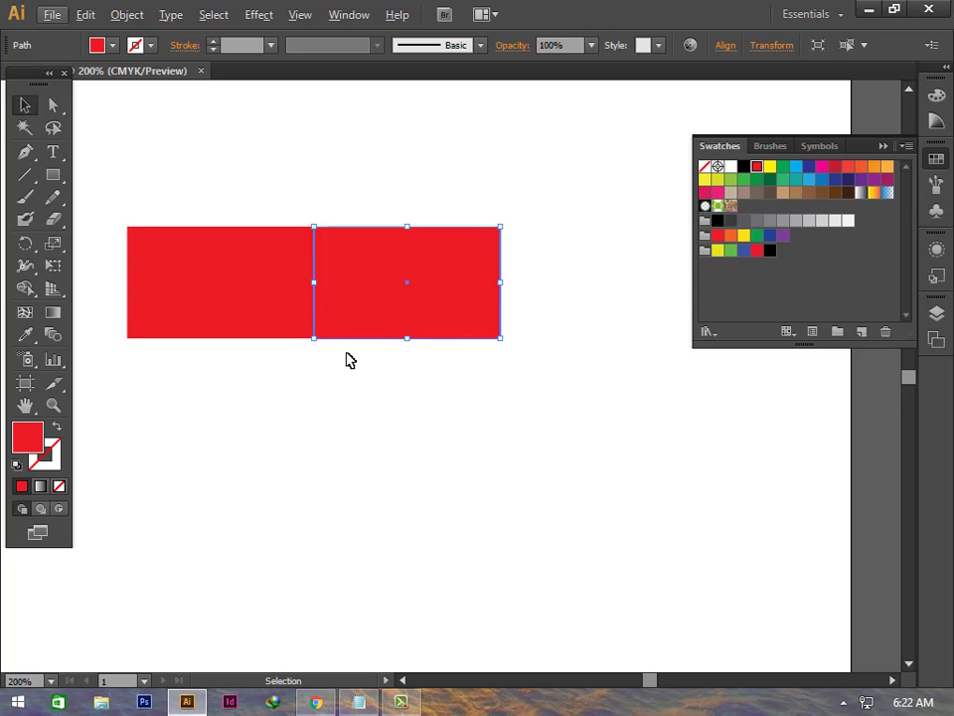
# Step: Compare the two rectangles, nudge the right one, then undo back to a single rectangle
pyautogui.keyDown('shift'); pyautogui.click(303, 316); pyautogui.keyUp('shift')
pyautogui.scroll(10, 298, 287)
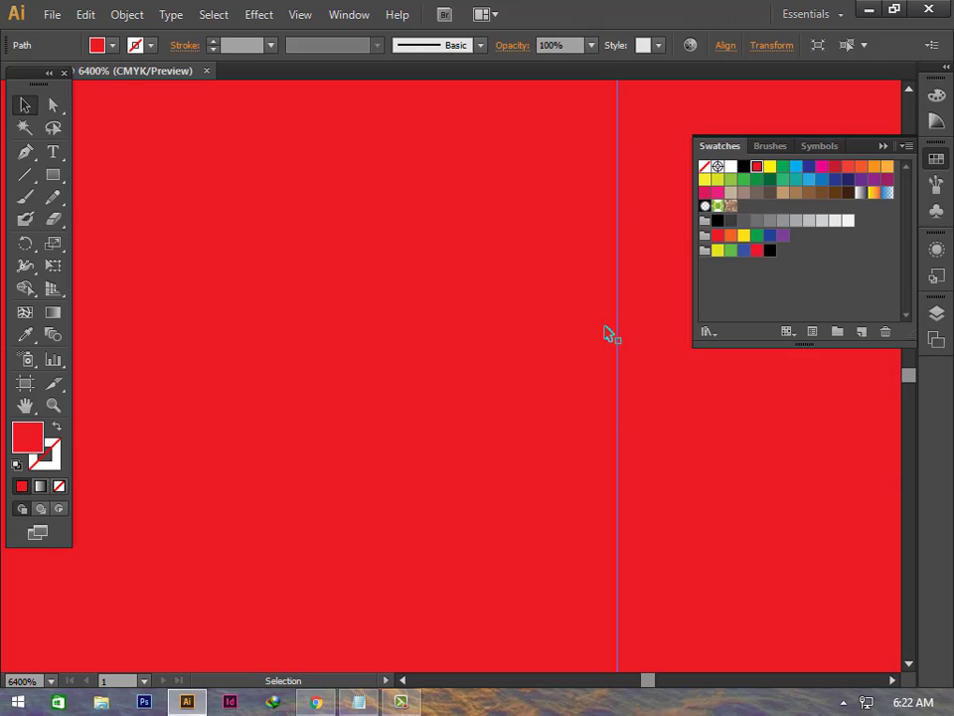
pyautogui.scroll(-6, 608, 334)
pyautogui.scroll(-8, 617, 411)
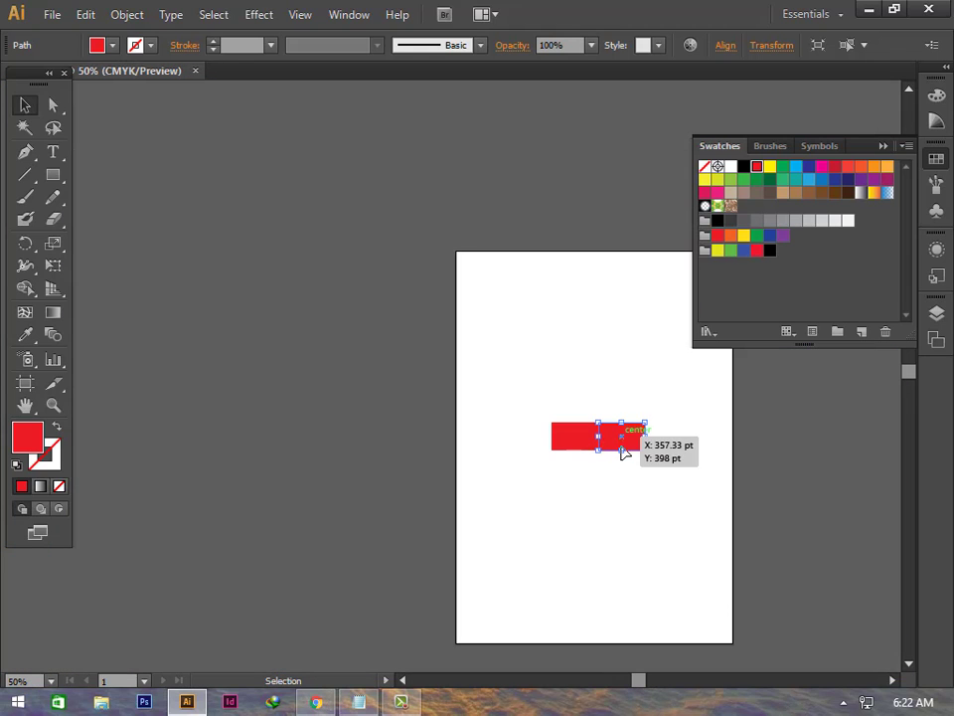
pyautogui.scroll(2, 625, 449)
pyautogui.scroll(1, 624, 452)
pyautogui.moveTo(605, 437); pyautogui.dragTo(524, 432)
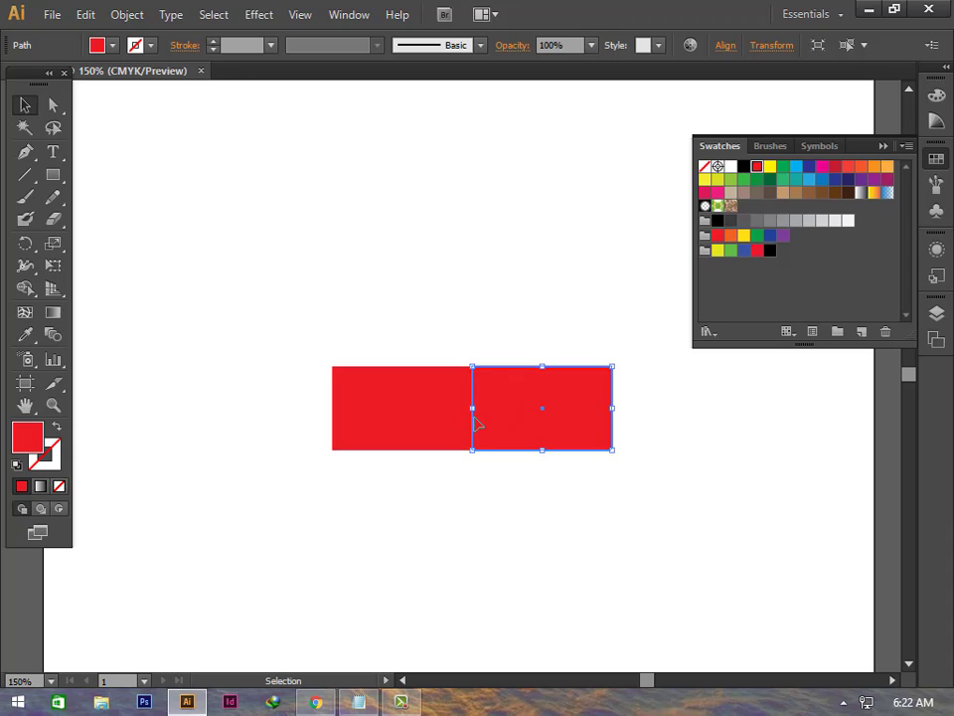
pyautogui.click(464, 395)
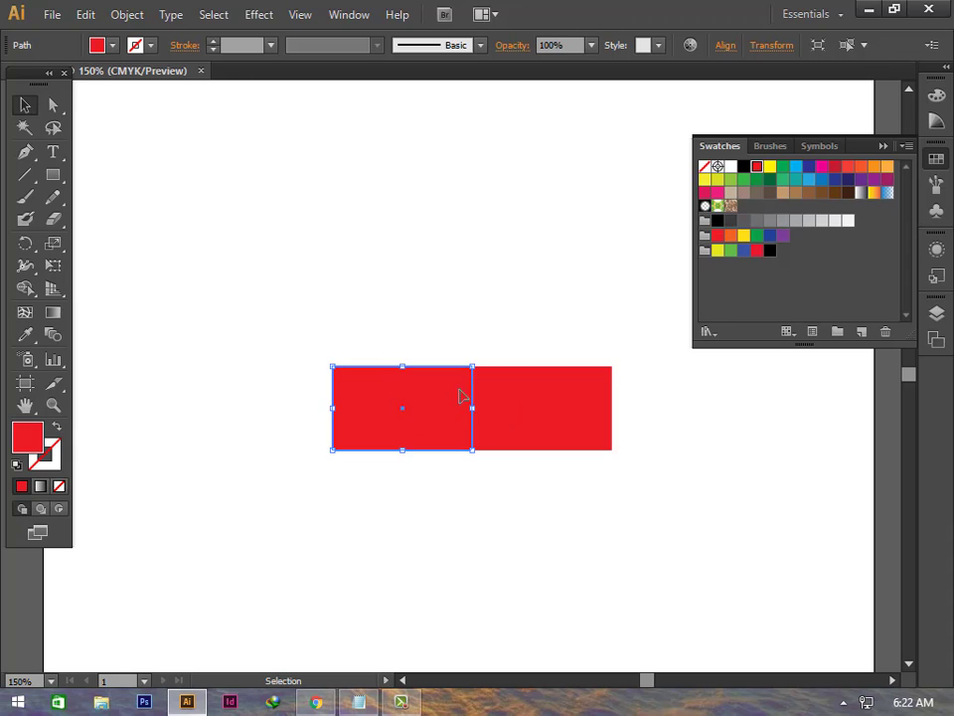
pyautogui.click(593, 428)
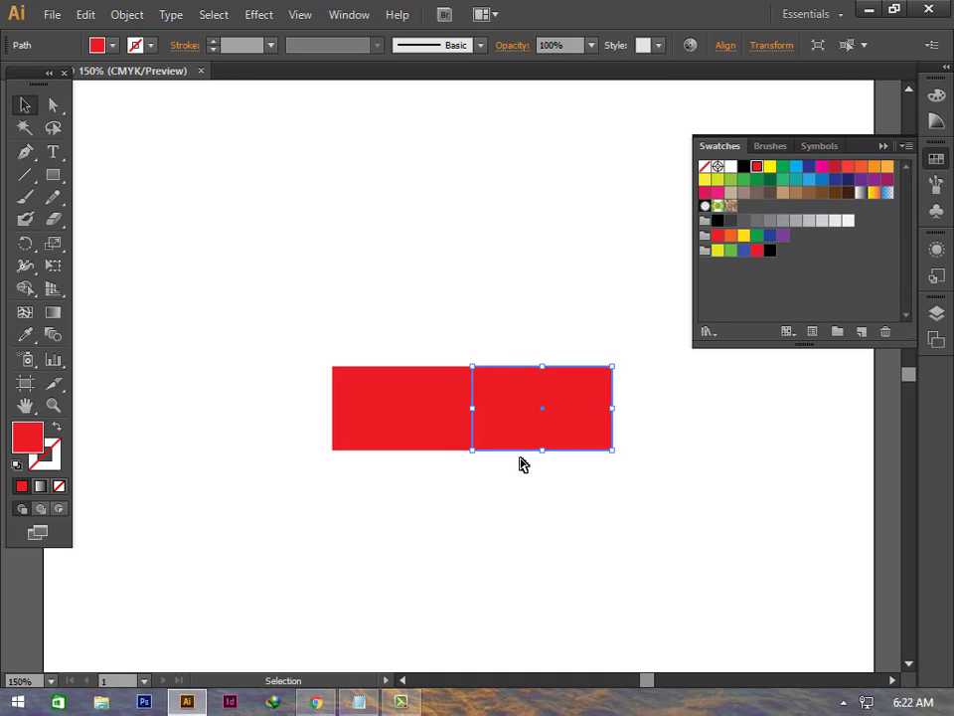
pyautogui.press('Right')
pyautogui.hotkey('ctrl', 'z')
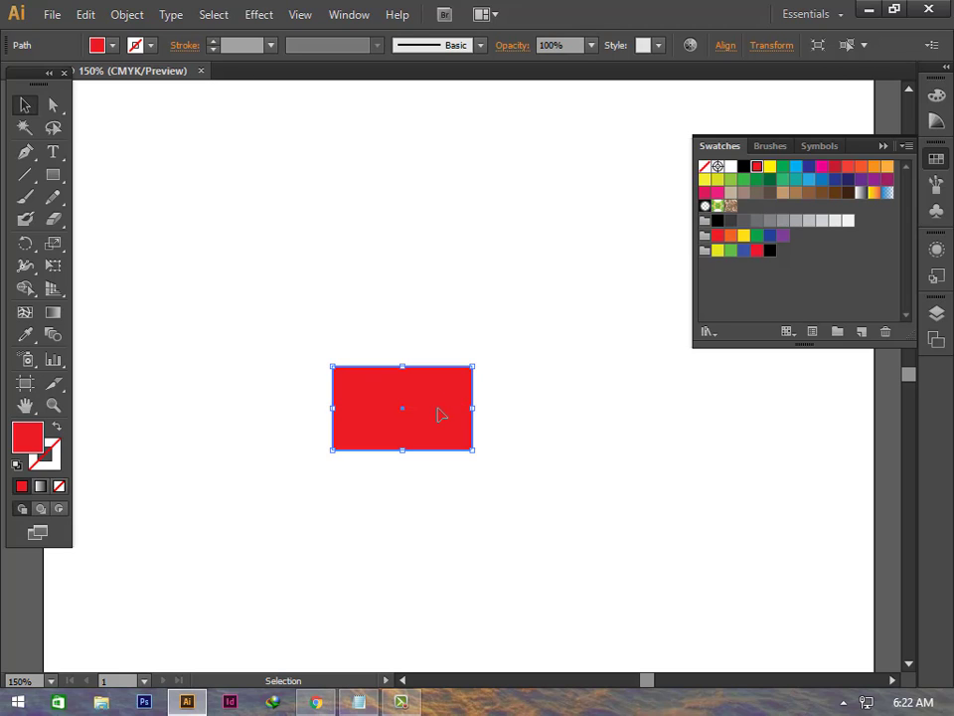
pyautogui.press('Return')
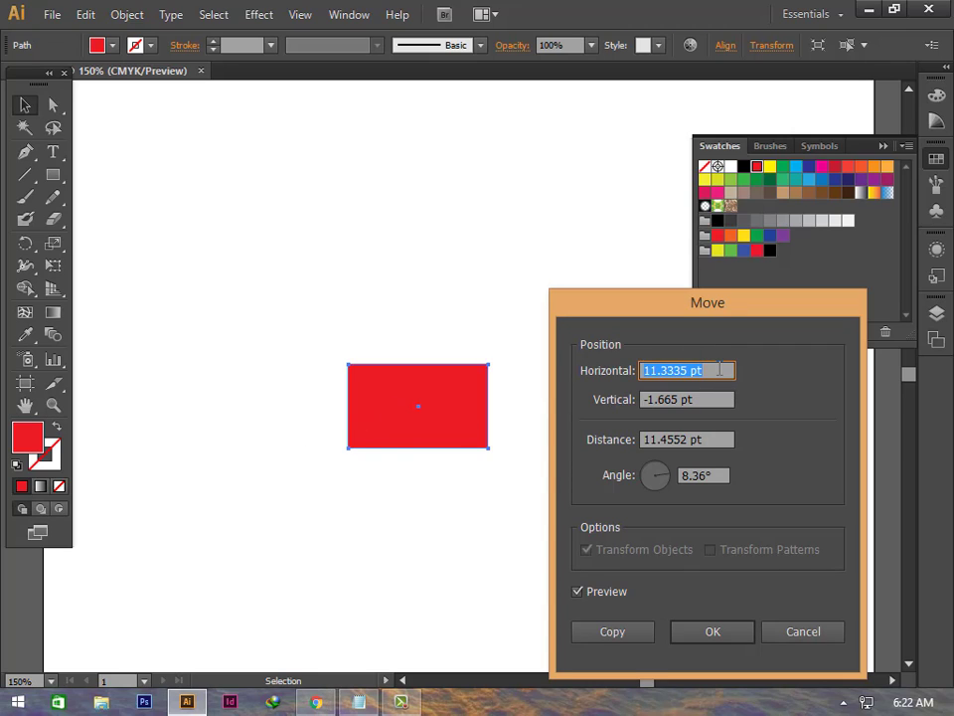
pyautogui.write('100')
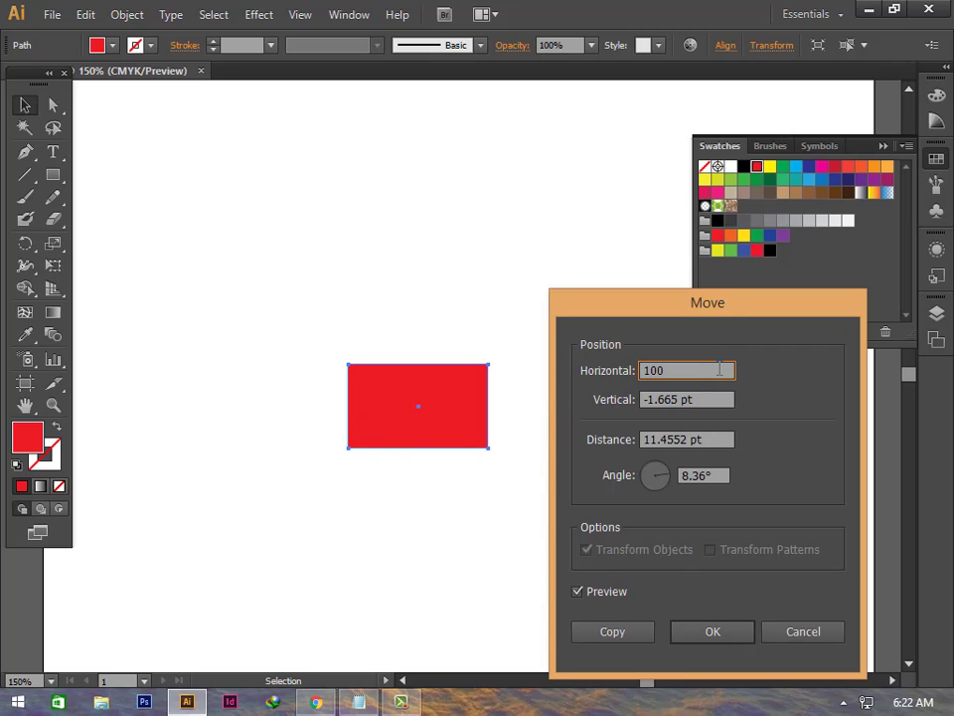
pyautogui.press('Tab')
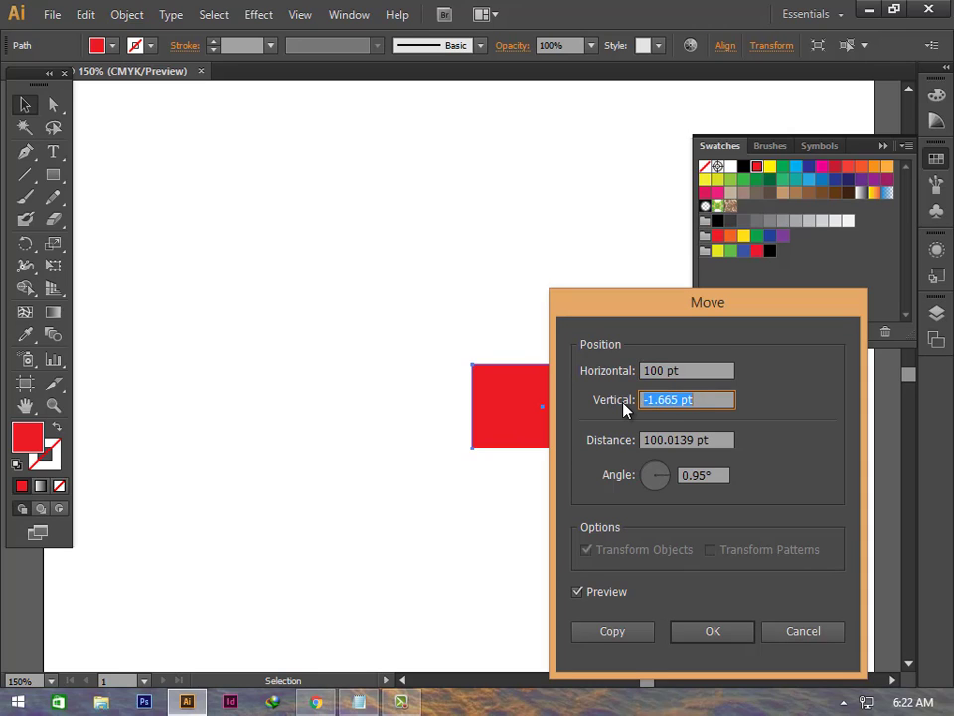
pyautogui.write('0')
pyautogui.click(578, 593)
pyautogui.click(577, 592)
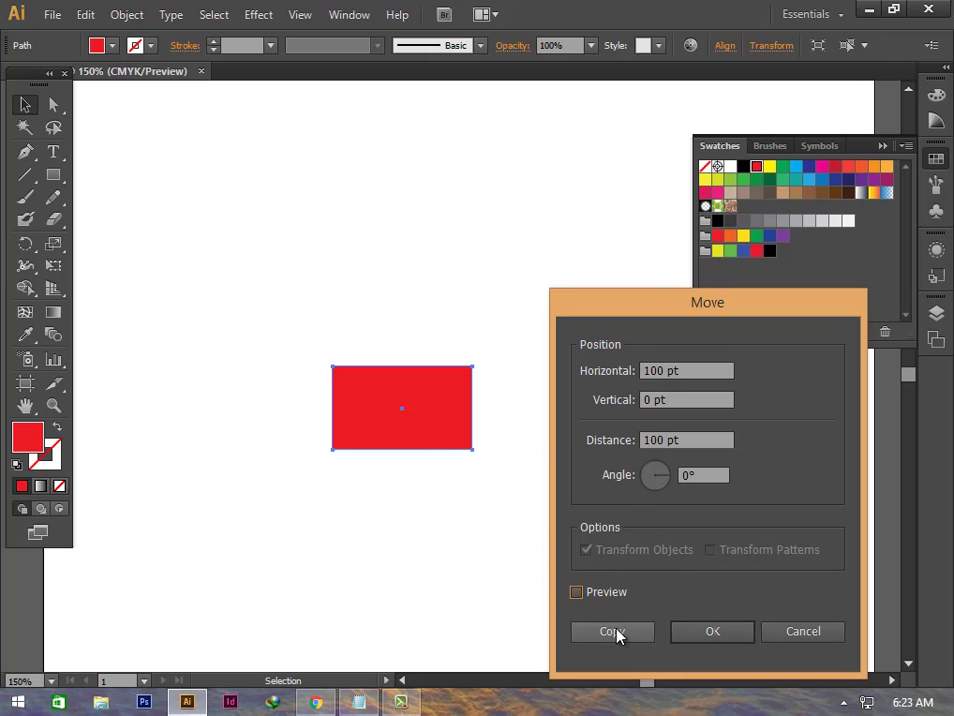
pyautogui.click(578, 592)
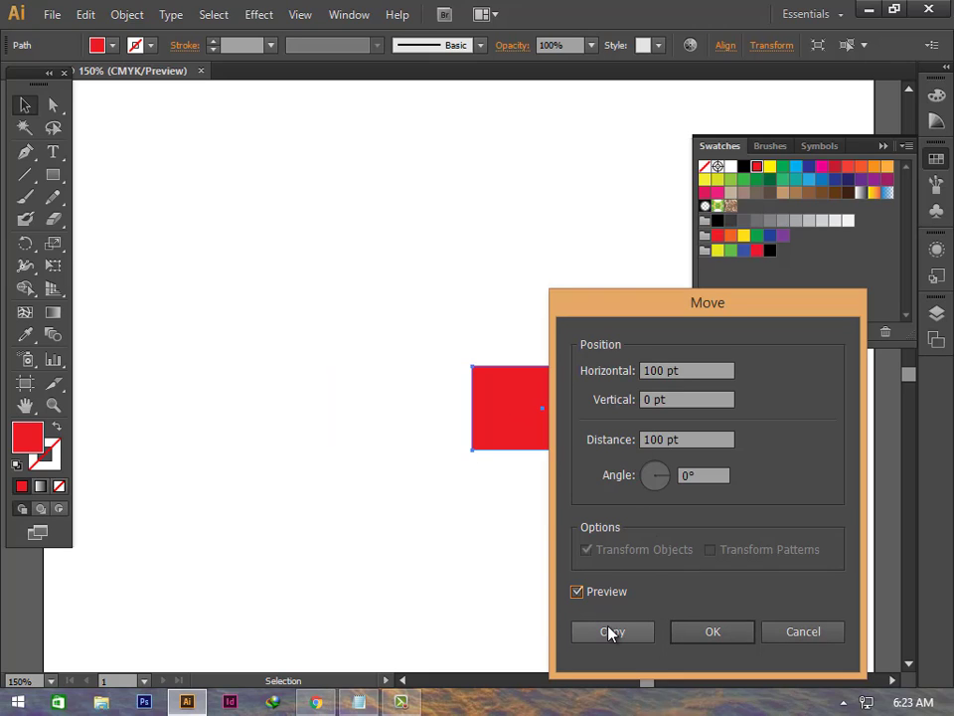
pyautogui.click(609, 627)
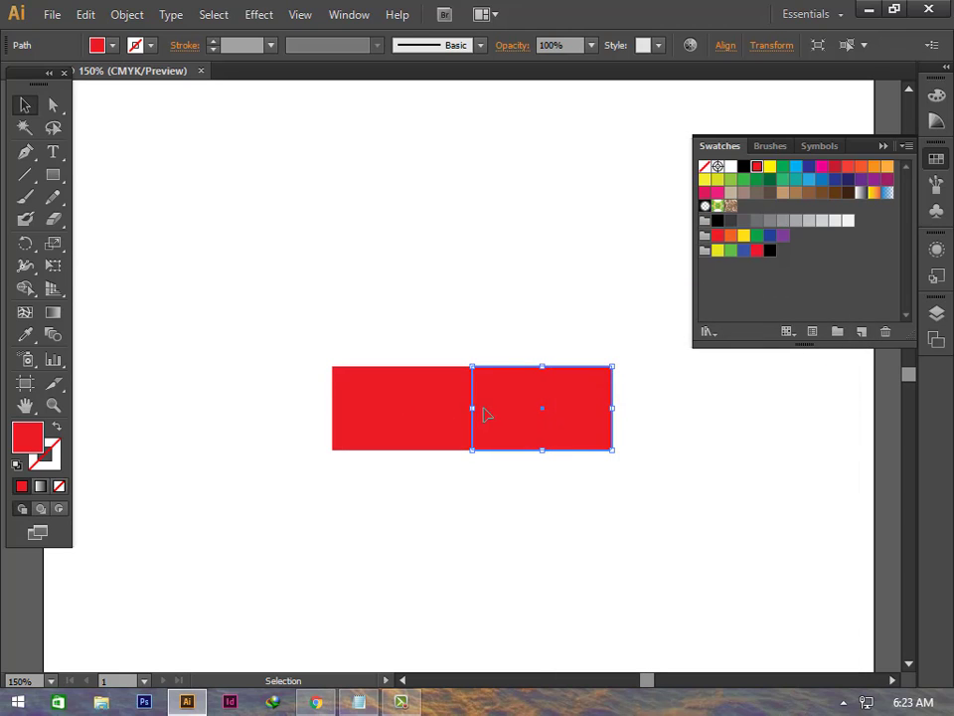
pyautogui.hotkey('ctrl', '+')
pyautogui.hotkey('ctrl', '+')
pyautogui.hotkey('ctrl', '+')
pyautogui.hotkey('ctrl', '+')
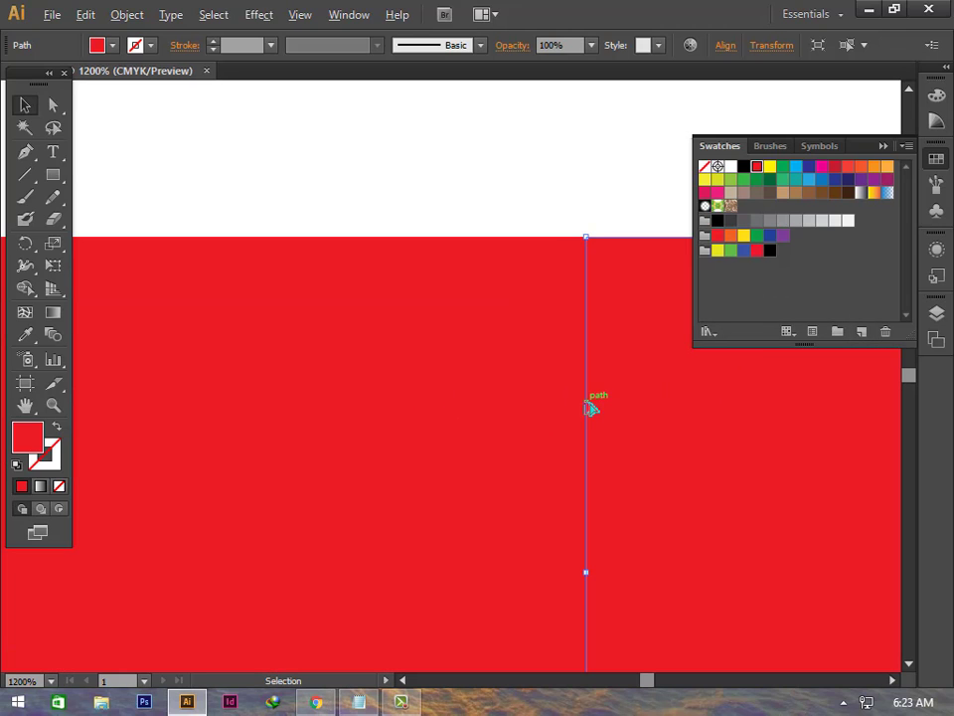
pyautogui.keyDown('alt'); pyautogui.scroll(-4, 522, 398); pyautogui.keyUp('alt')
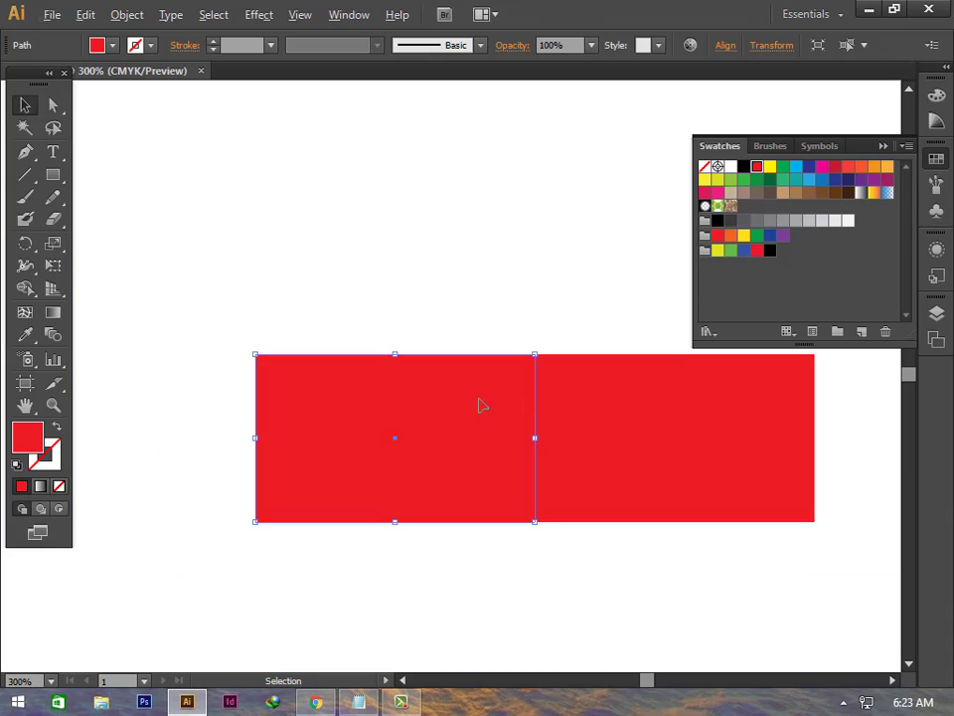
pyautogui.click(603, 418)
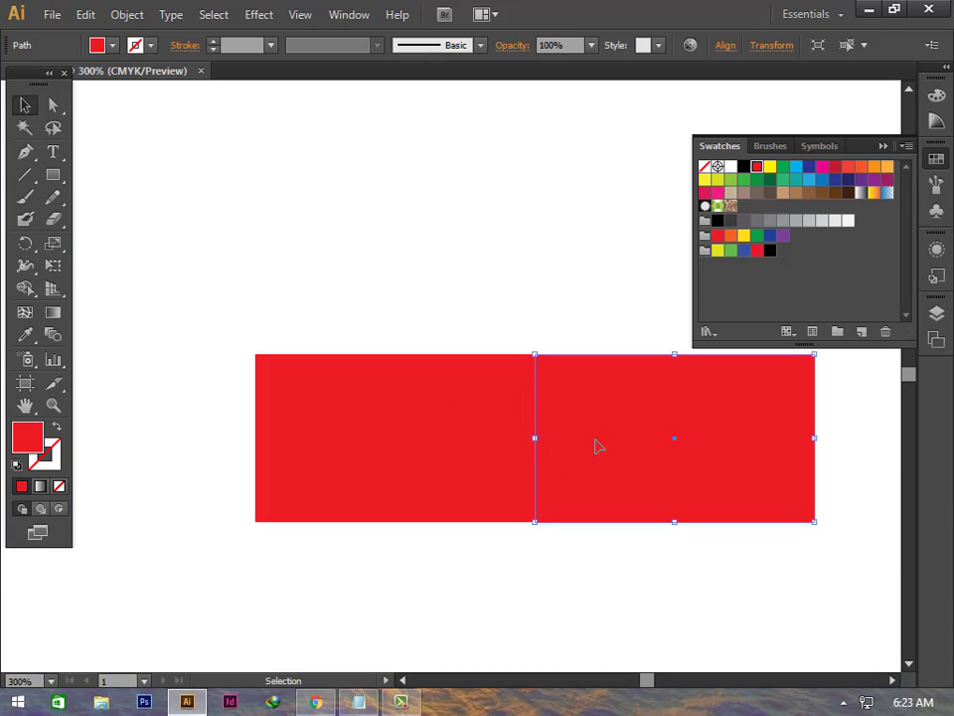
pyautogui.keyDown('shift'); pyautogui.click(511, 505); pyautogui.keyUp('shift')
pyautogui.click(382, 448)
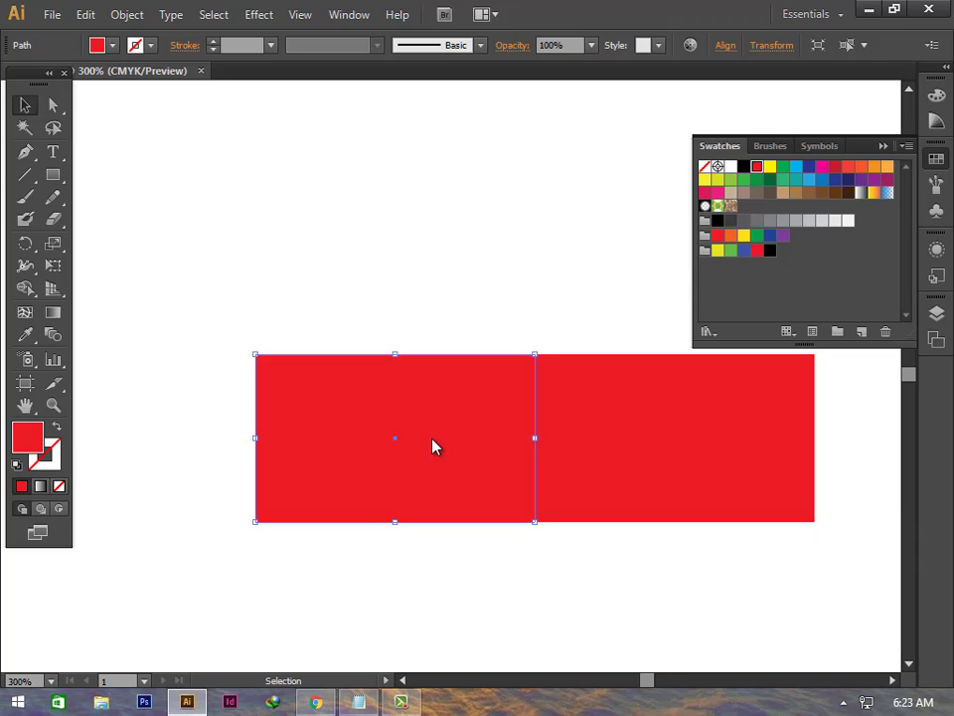
# Step: Copy the rectangle straight down with Move: Horizontal 0 pt, Vertical 60 pt
pyautogui.press('Return')
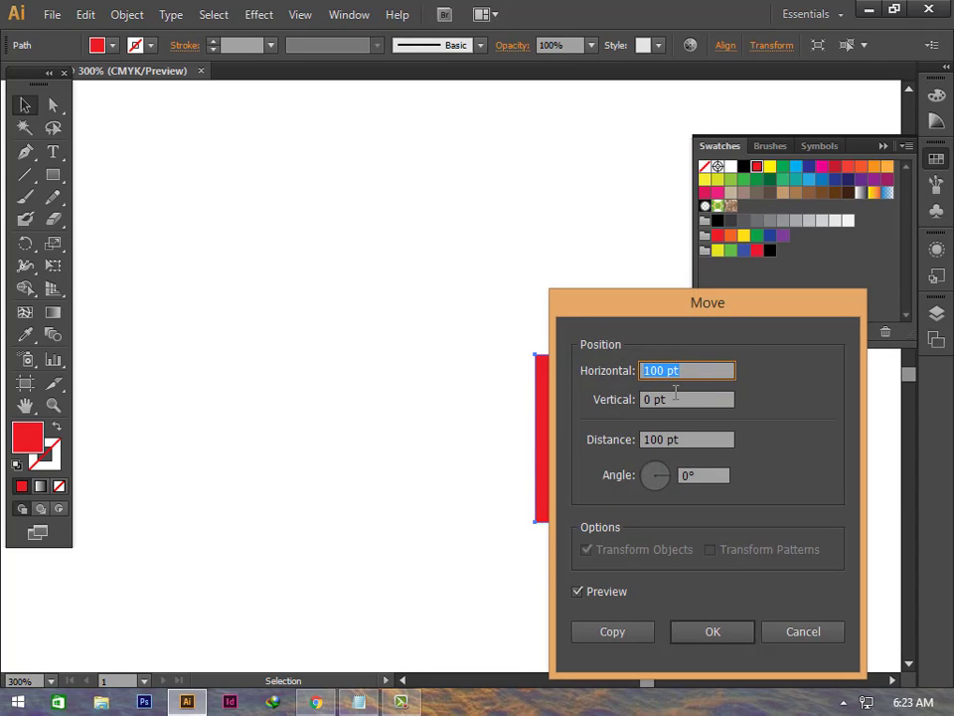
pyautogui.press('Tab')
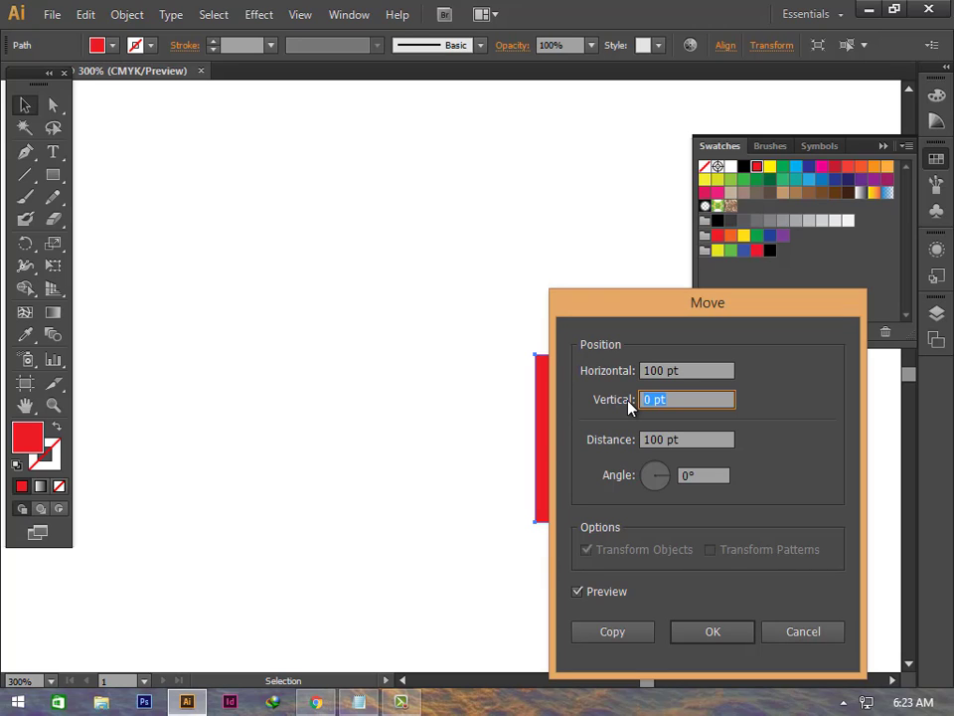
pyautogui.write('60')
pyautogui.hotkey('shift', 'Tab')
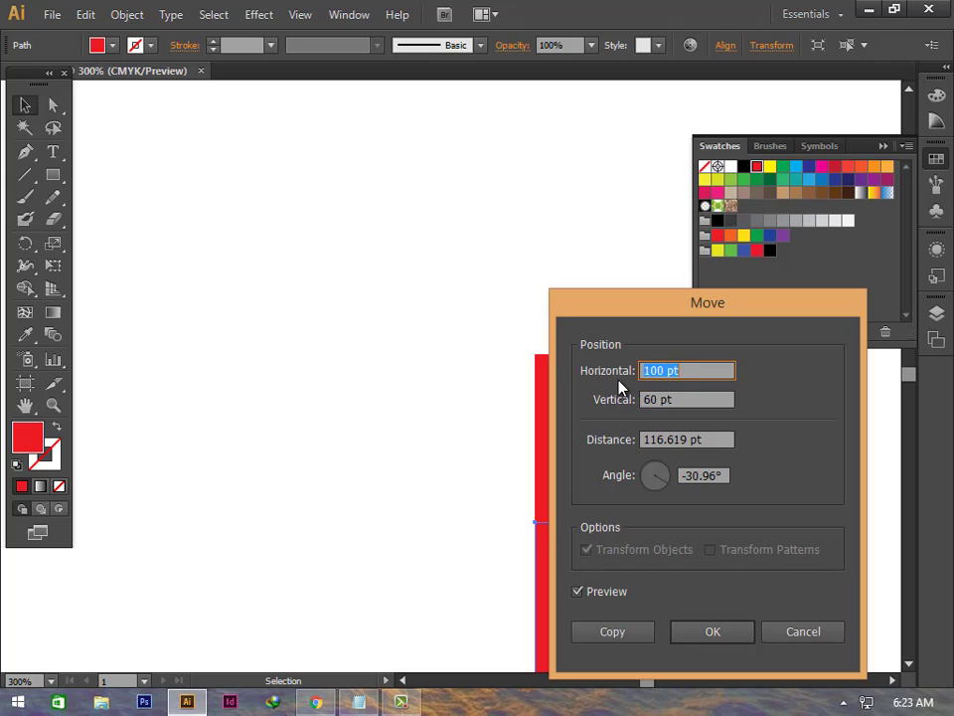
pyautogui.write('0')
pyautogui.click(580, 591)
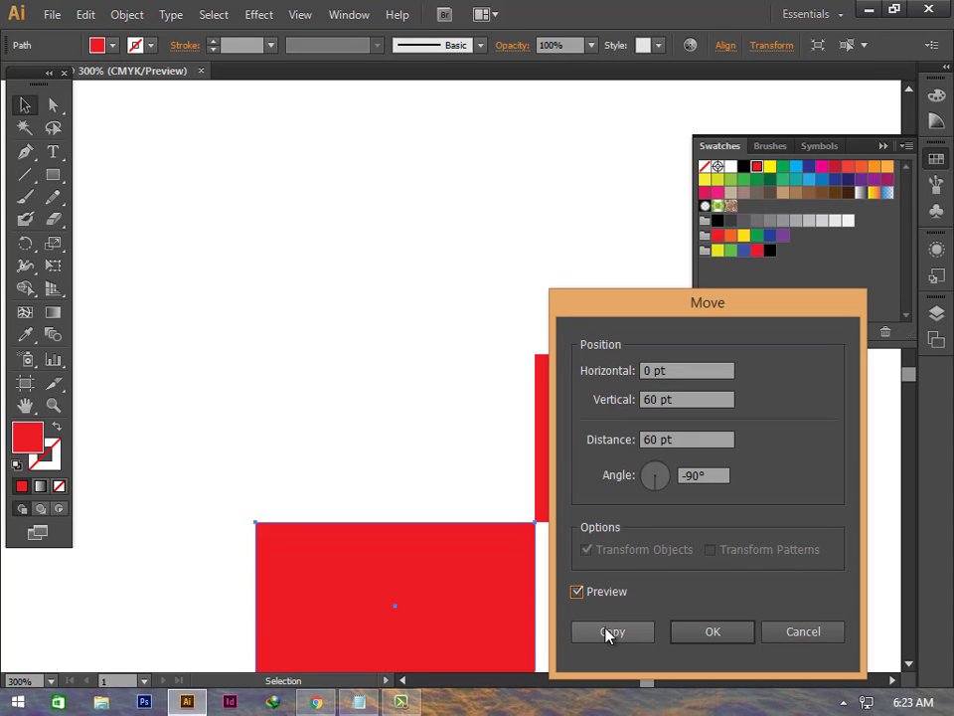
pyautogui.click(609, 634)
pyautogui.click(400, 414)
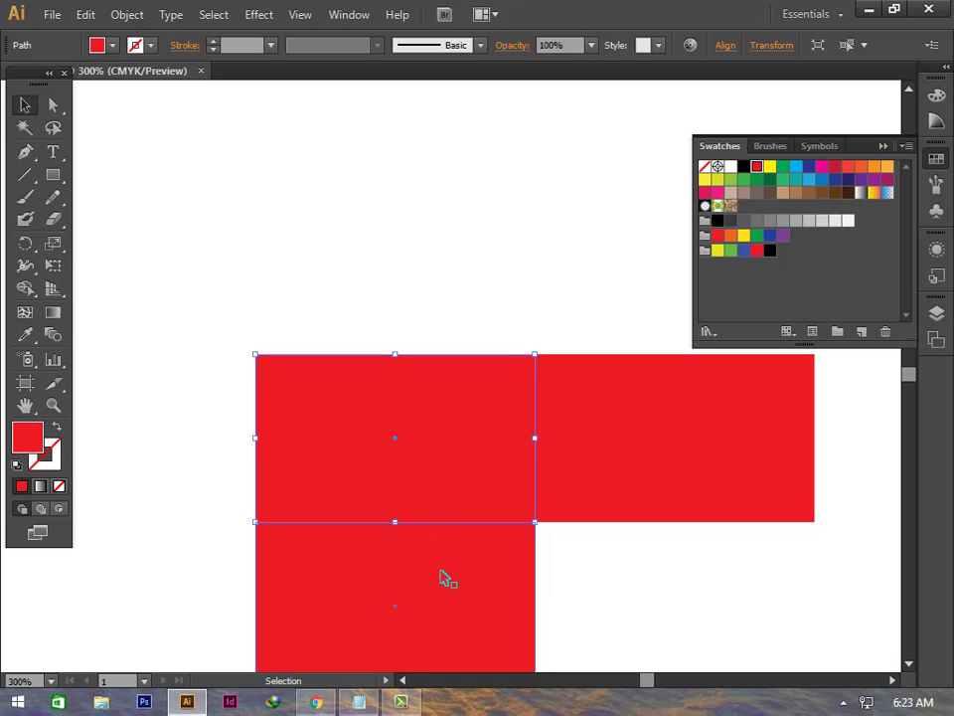
# Step: Select the top-right and bottom-left copies and delete them, leaving the original selected
pyautogui.scroll(-2, 443, 569)
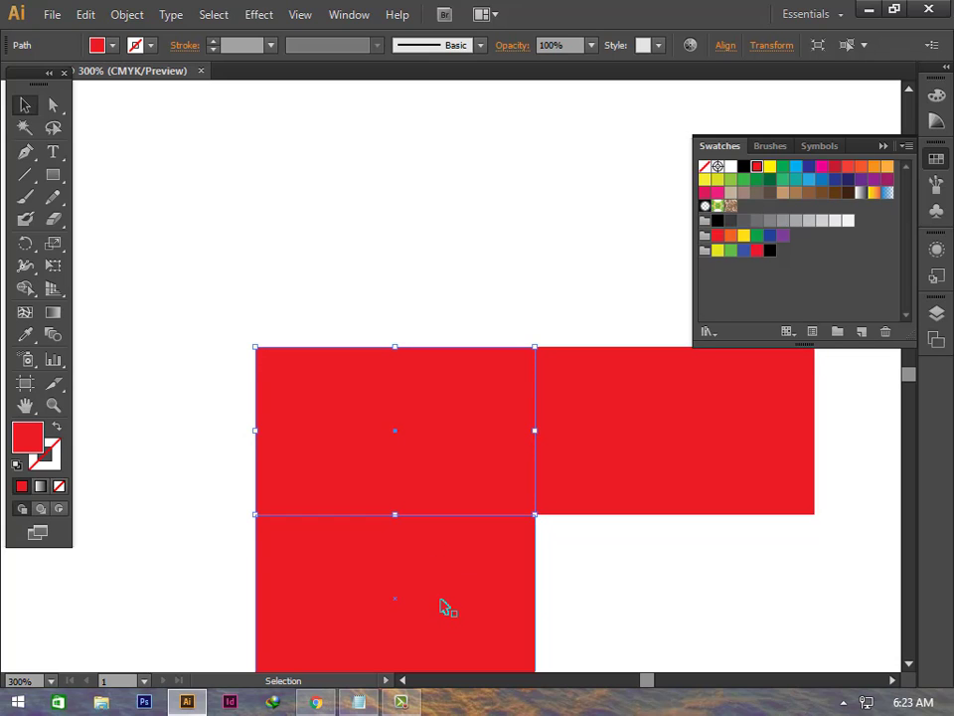
pyautogui.click(599, 414)
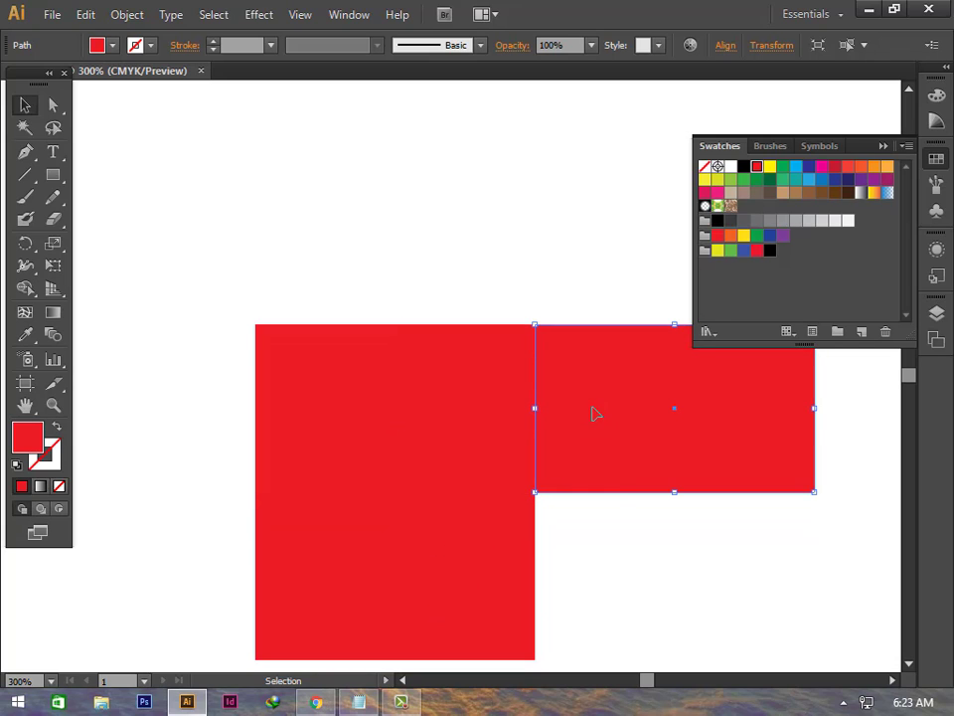
pyautogui.keyDown('shift'); pyautogui.click(494, 464); pyautogui.keyUp('shift')
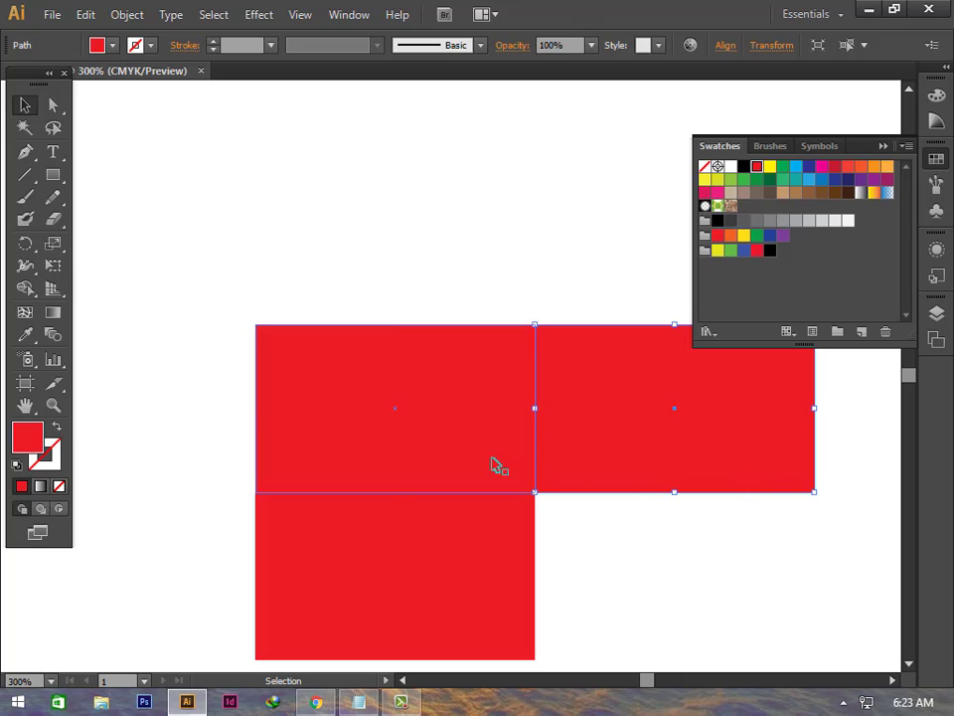
pyautogui.click(494, 464)
pyautogui.click(546, 465)
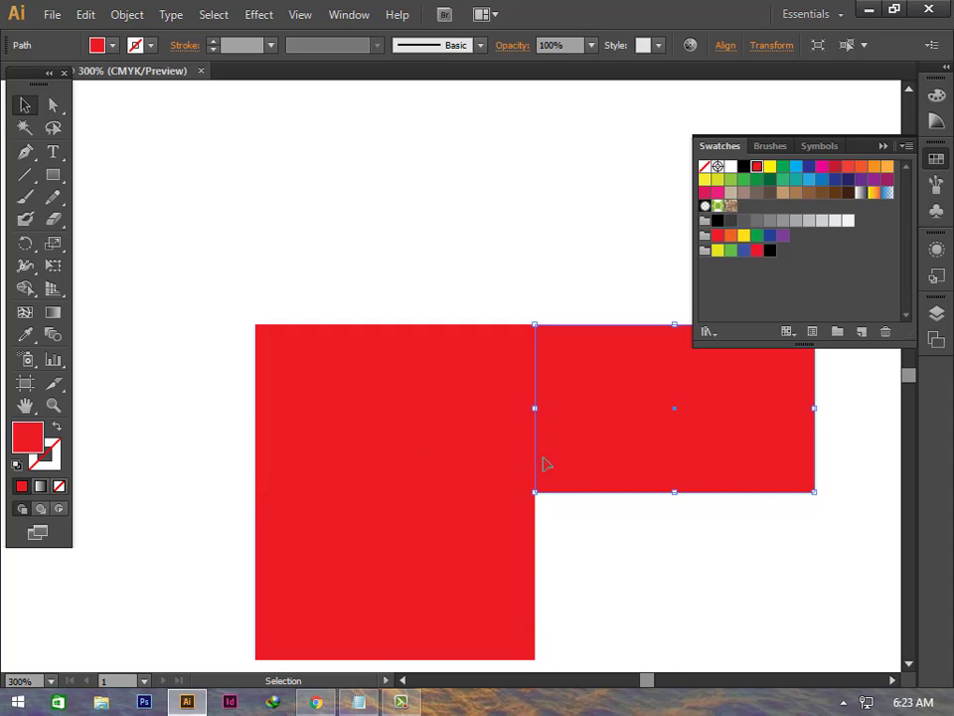
pyautogui.click(453, 557)
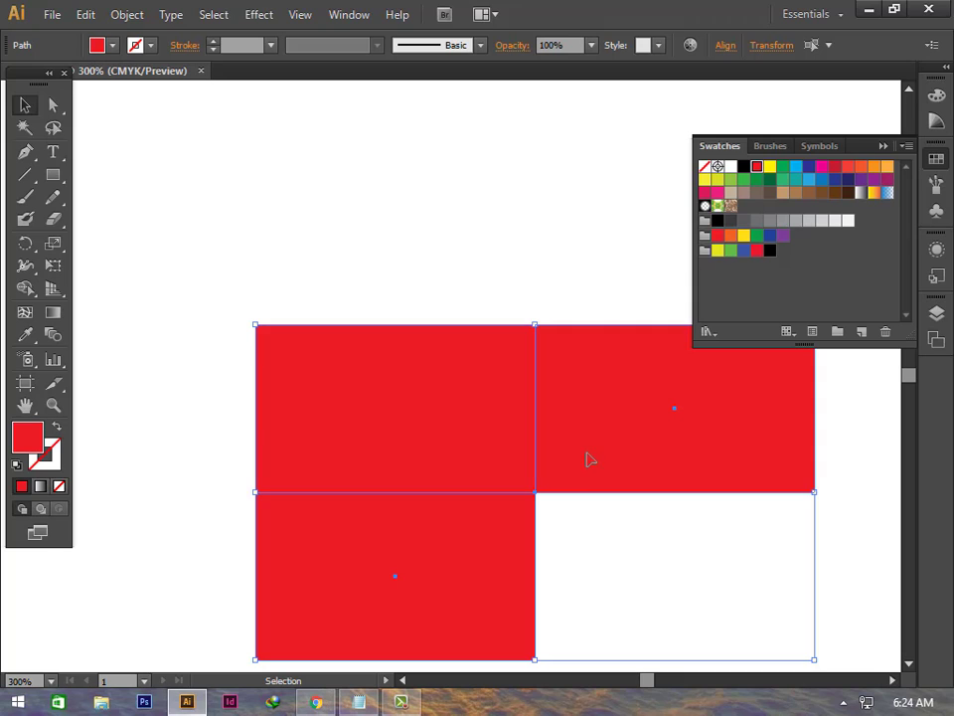
pyautogui.click(483, 249)
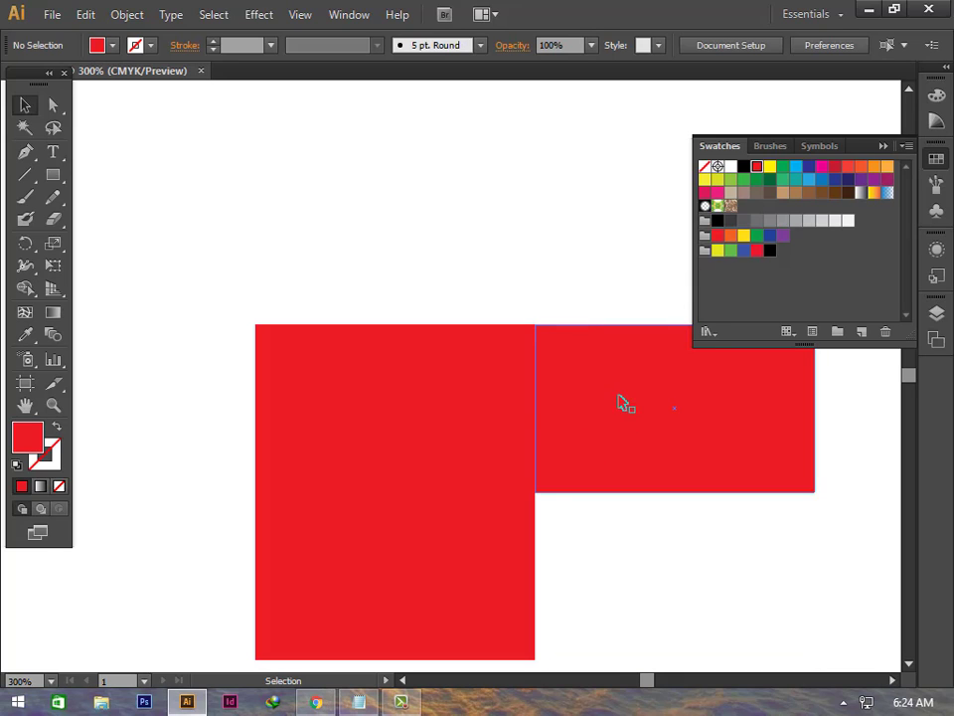
pyautogui.click(628, 449)
pyautogui.keyDown('shift'); pyautogui.click(492, 563); pyautogui.keyUp('shift')
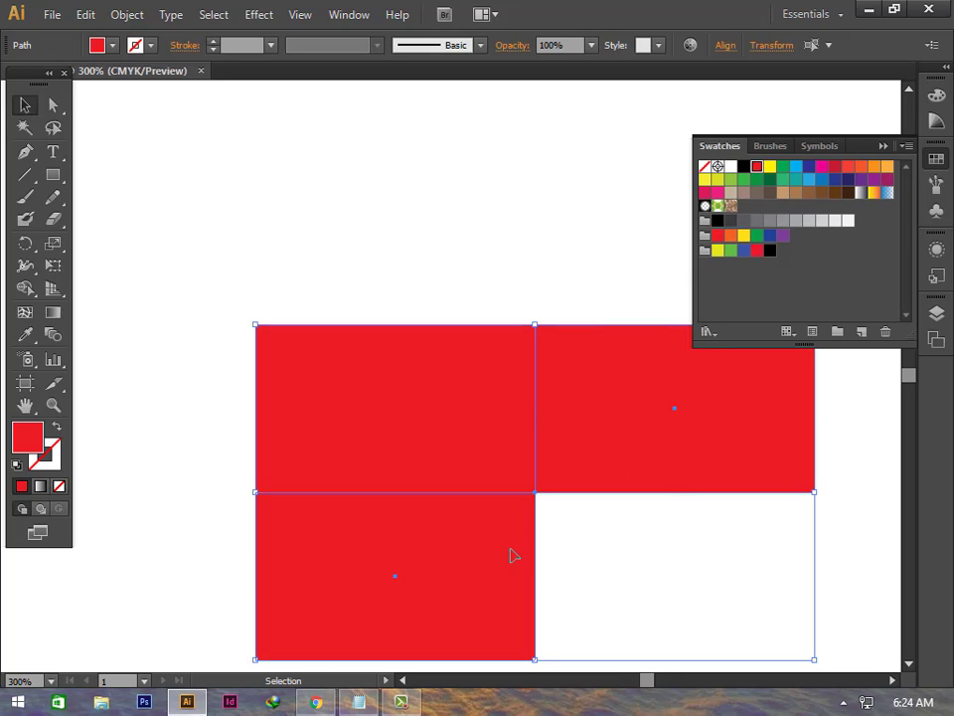
pyautogui.press('Delete')
pyautogui.click(457, 404)
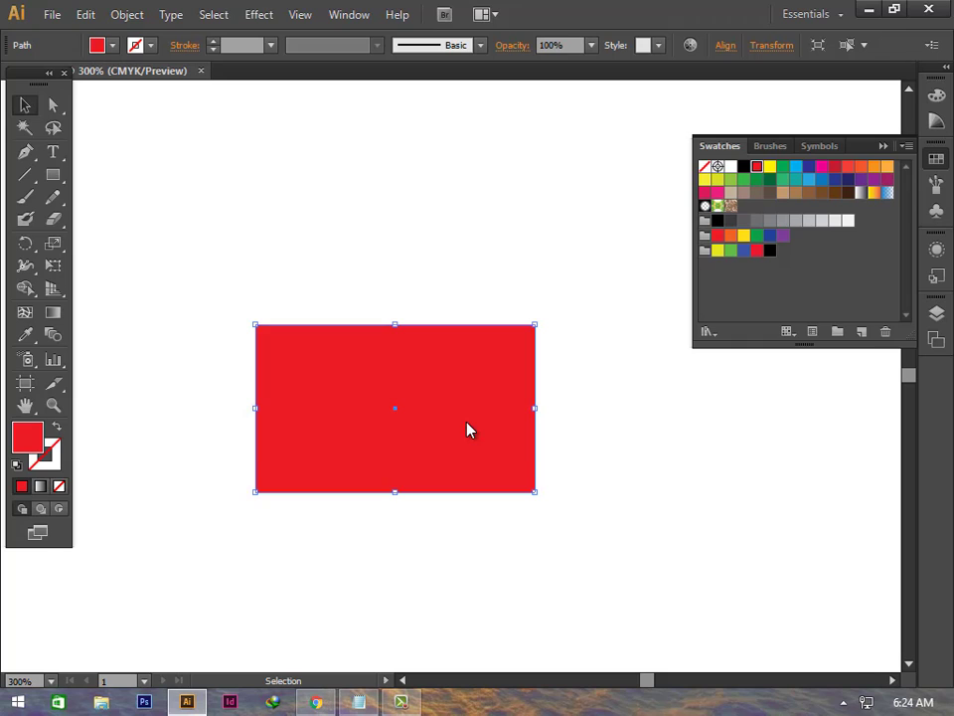
# Step: Copy the rectangle 100 pt right and 60 pt down with Move, then marquee-select both
pyautogui.press('Return')
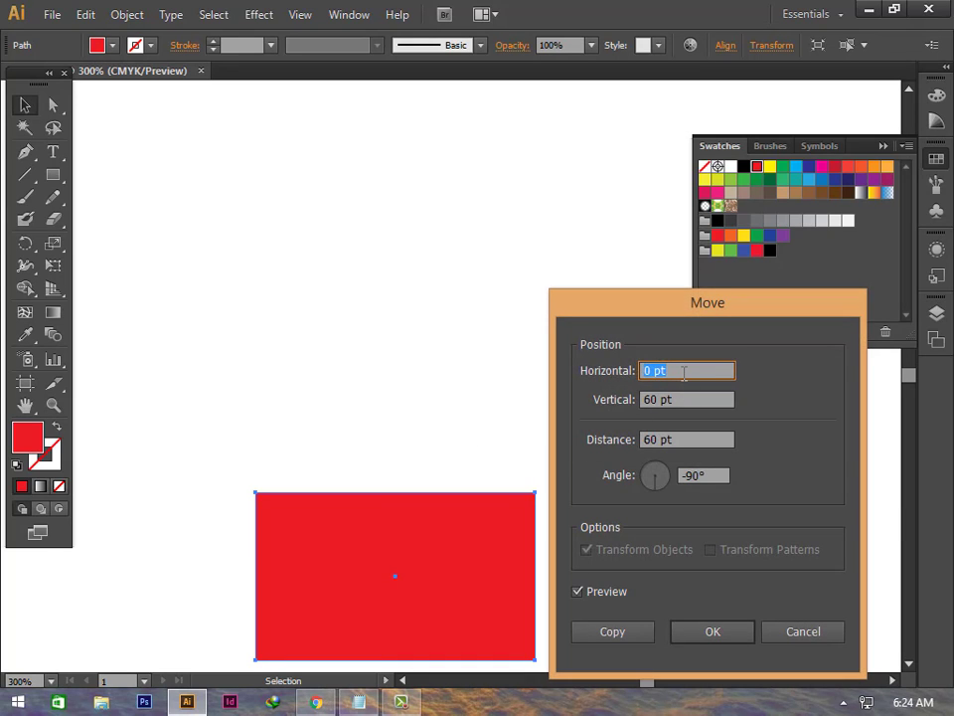
pyautogui.write('100')
pyautogui.click(673, 401)
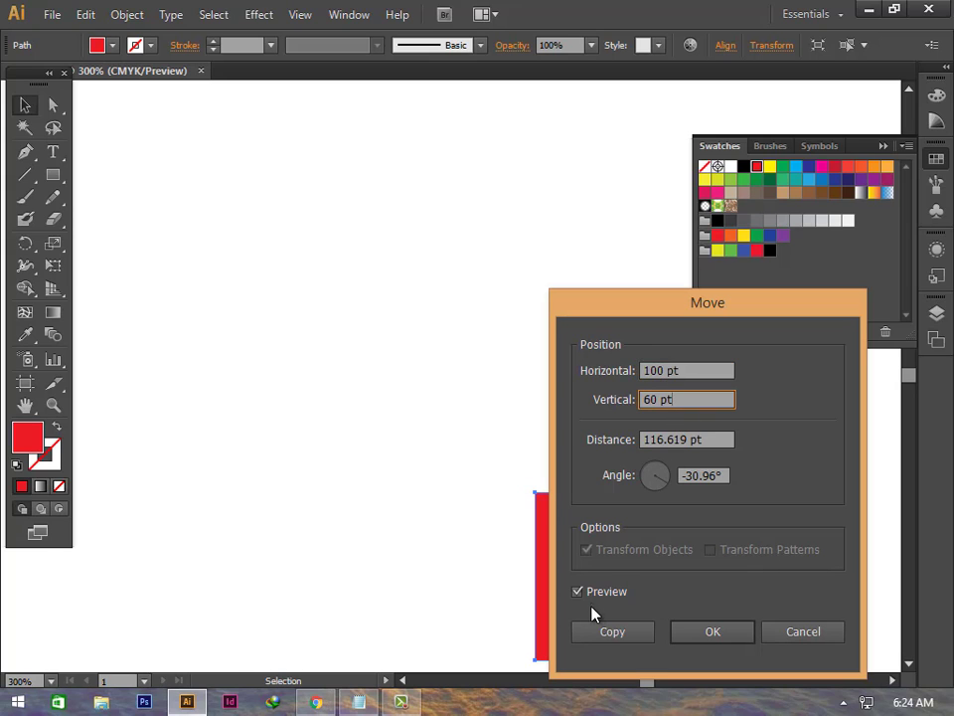
pyautogui.click(612, 632)
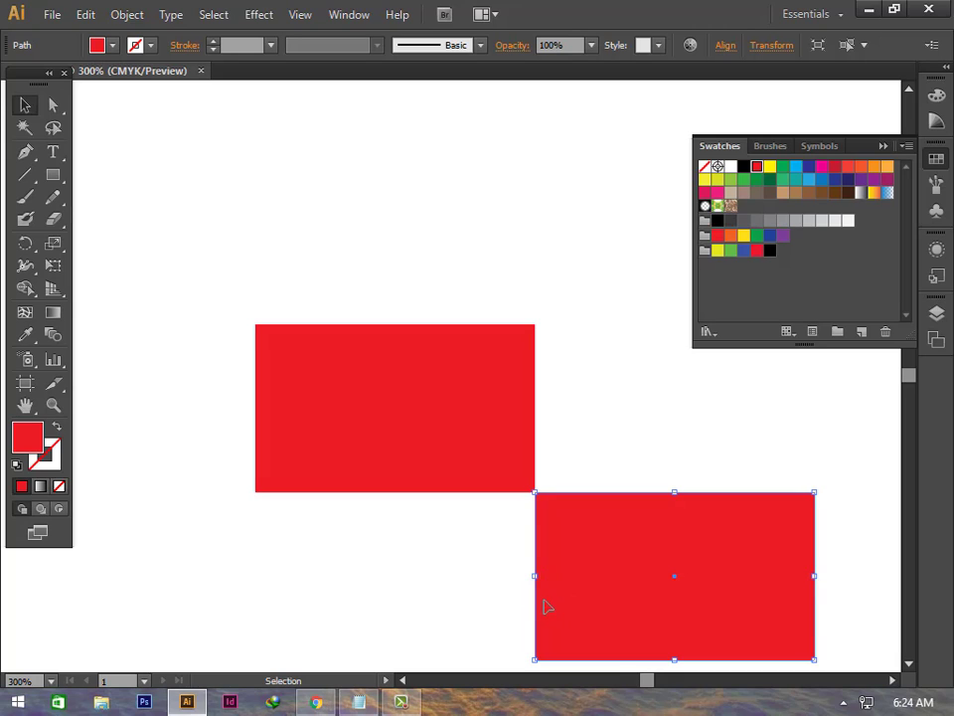
pyautogui.scroll(-1, 608, 604)
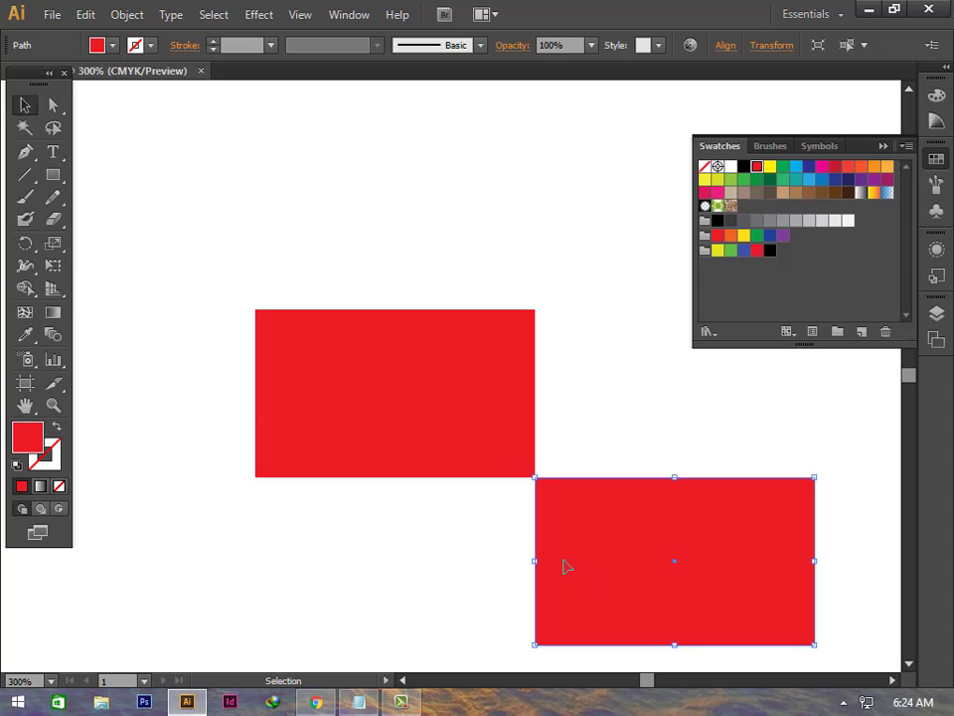
pyautogui.moveTo(244, 298); pyautogui.dragTo(656, 623)
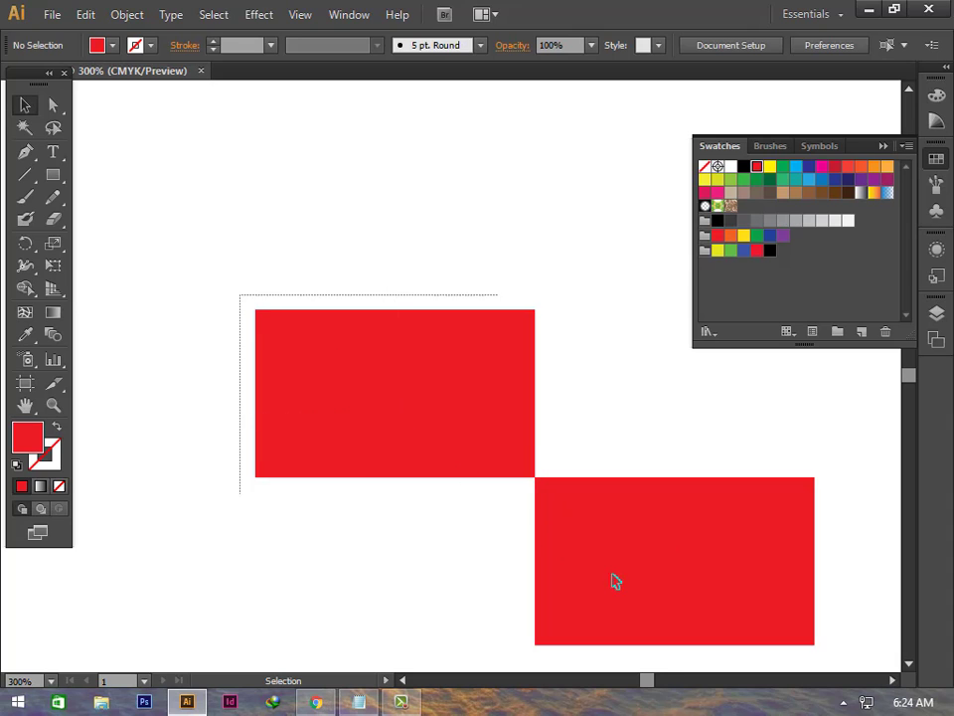
# Step: Delete both rectangles, highlight 'offset path' in the Notepad list, then minimize Notepad
pyautogui.press('Delete')
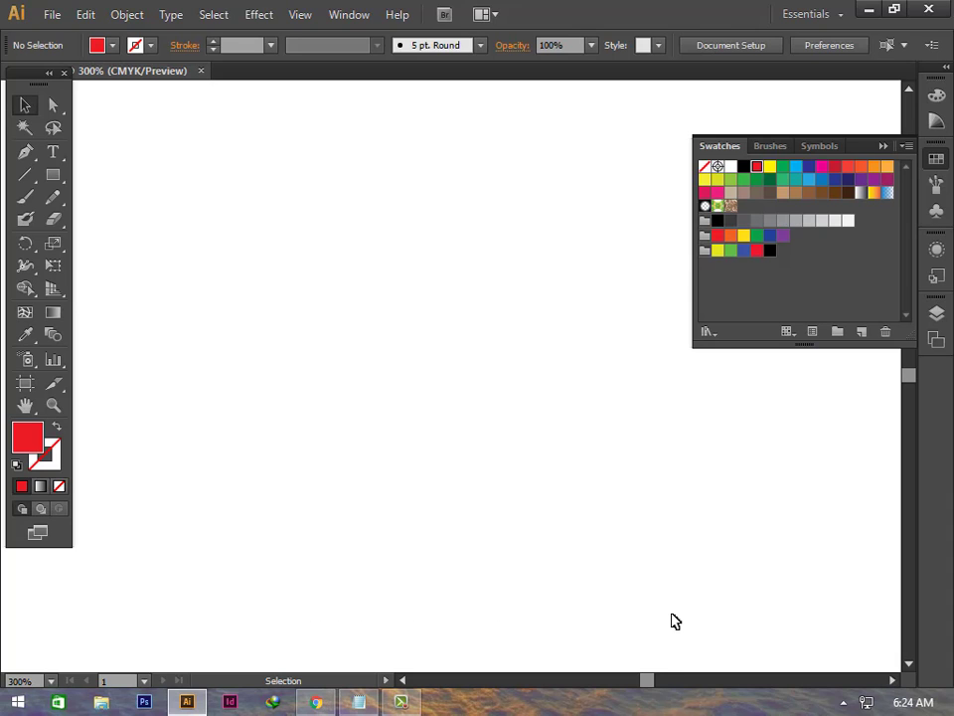
pyautogui.click(362, 702)
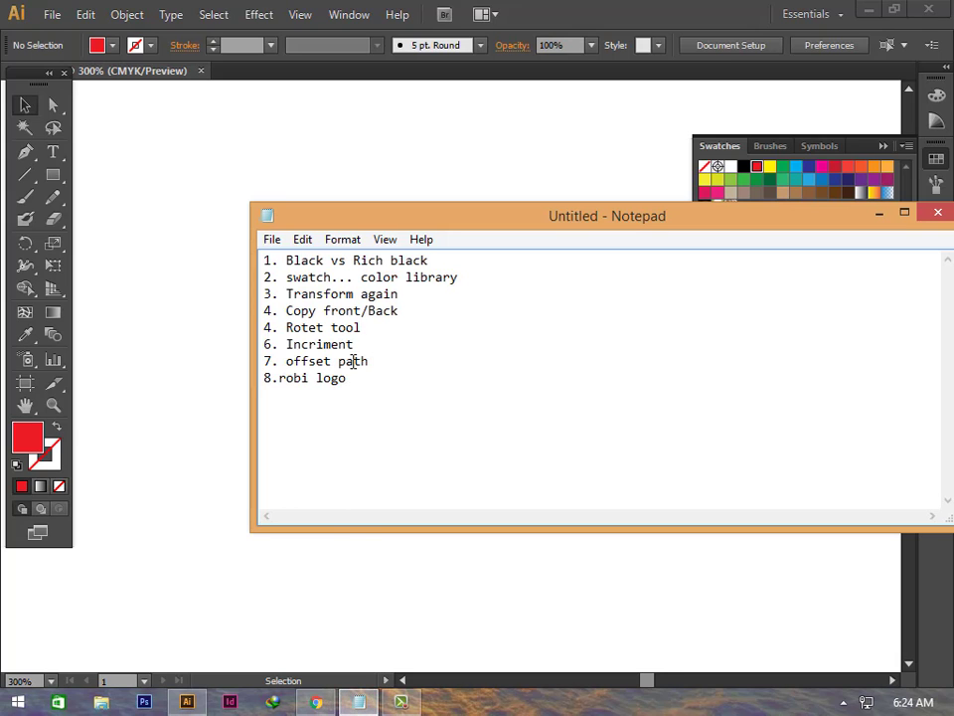
pyautogui.moveTo(368, 361); pyautogui.dragTo(280, 361)
pyautogui.moveTo(511, 216); pyautogui.dragTo(447, 235)
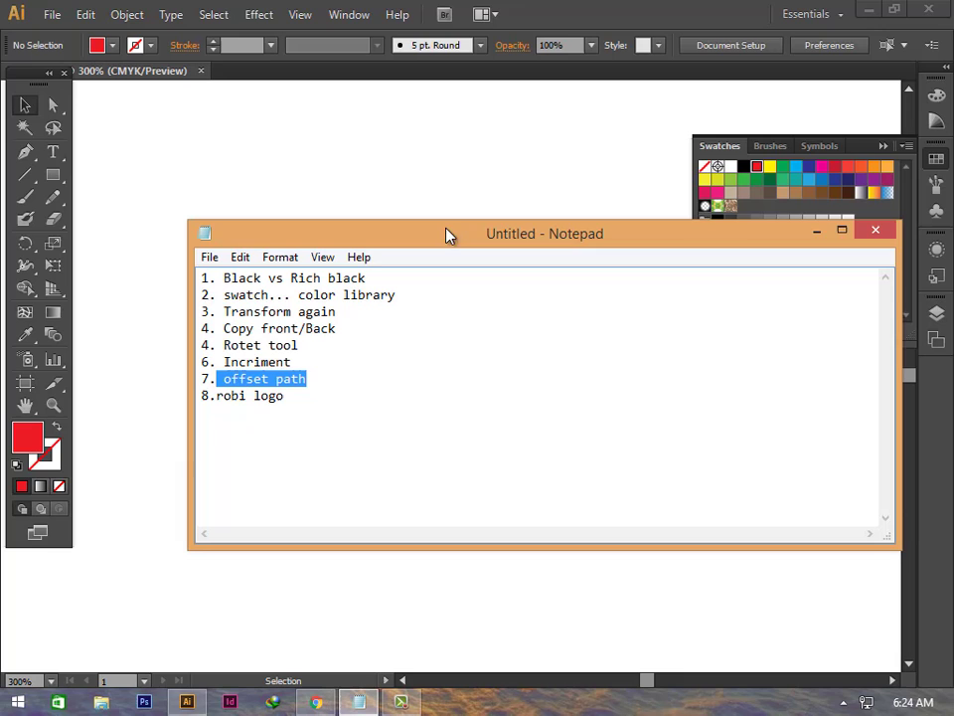
pyautogui.click(824, 236)
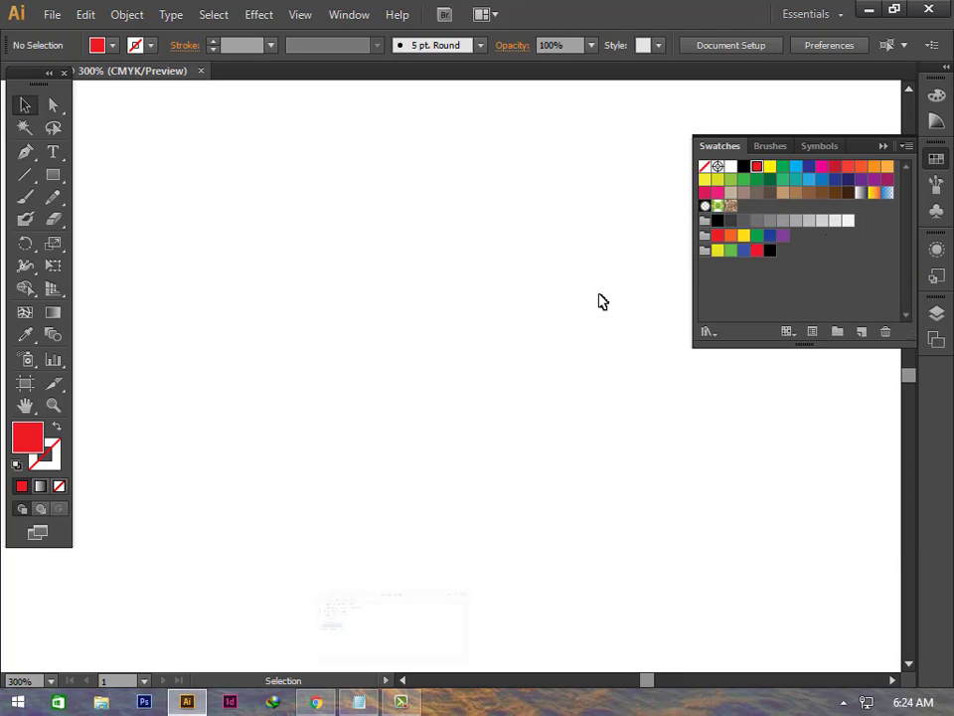
pyautogui.click(54, 176)
# Step: Draw a large red rectangle near the canvas centre and zoom in on it
pyautogui.moveTo(273, 256); pyautogui.dragTo(517, 409)
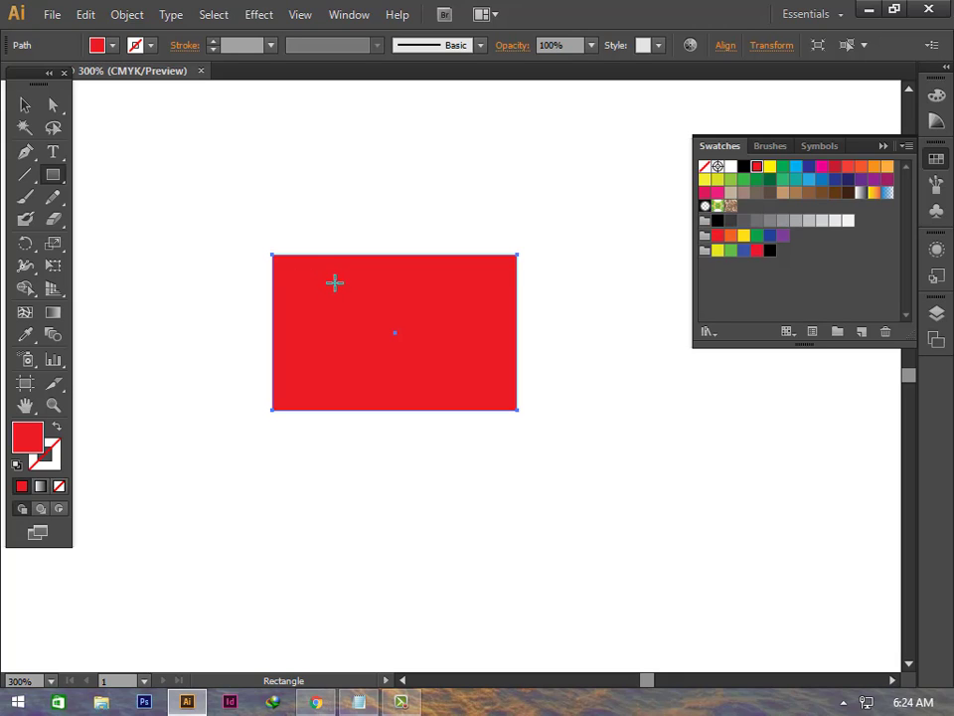
pyautogui.scroll(1, 362, 307)
pyautogui.scroll(1, 362, 308)
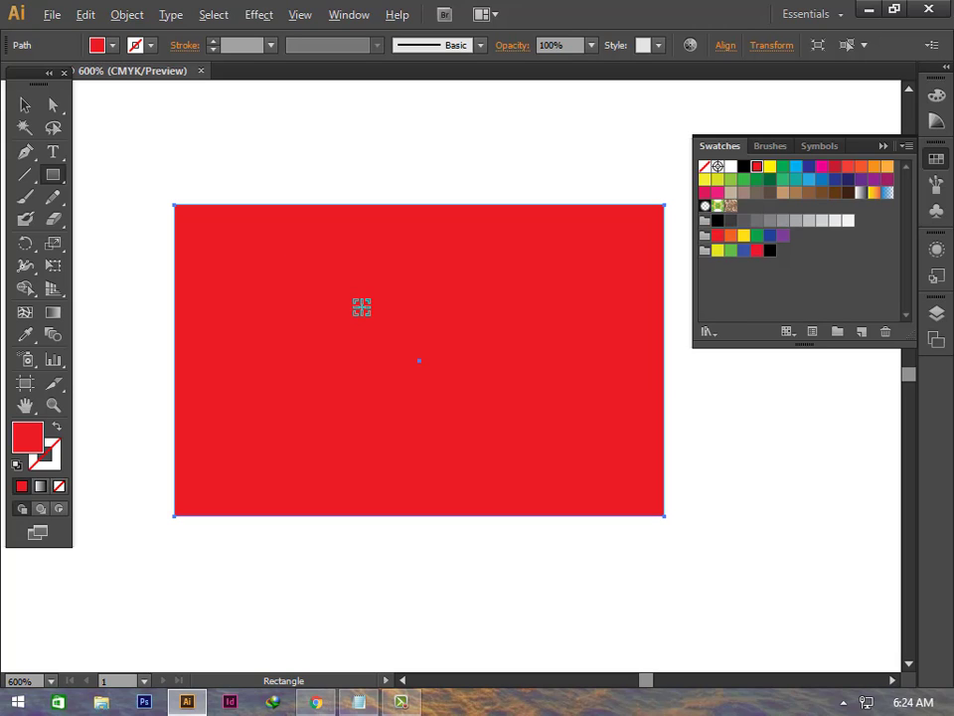
pyautogui.press('alt')
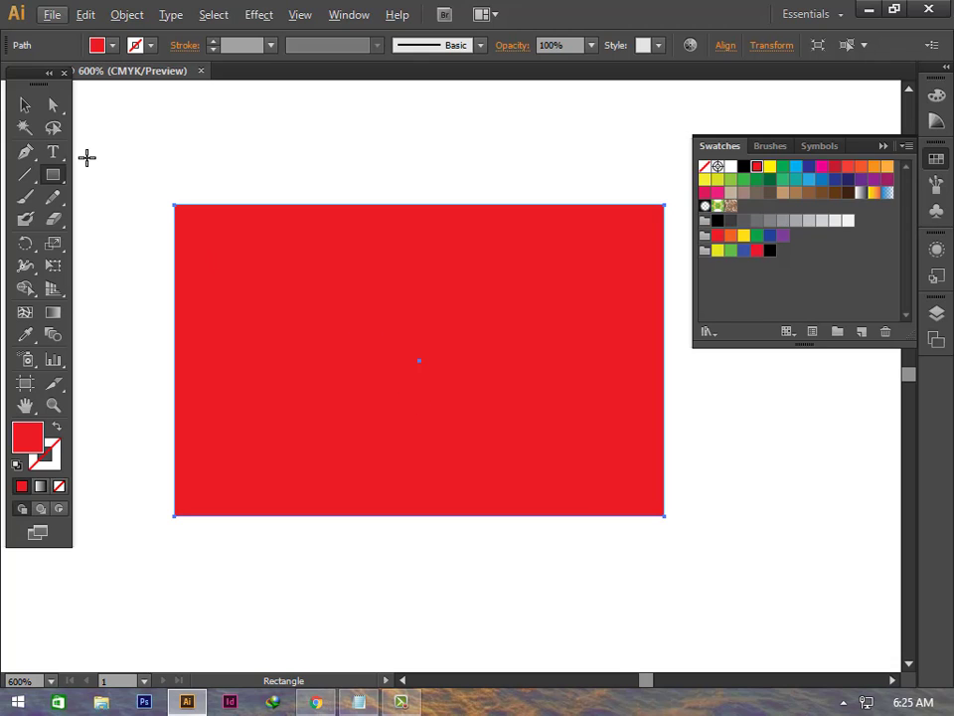
pyautogui.click(25, 104)
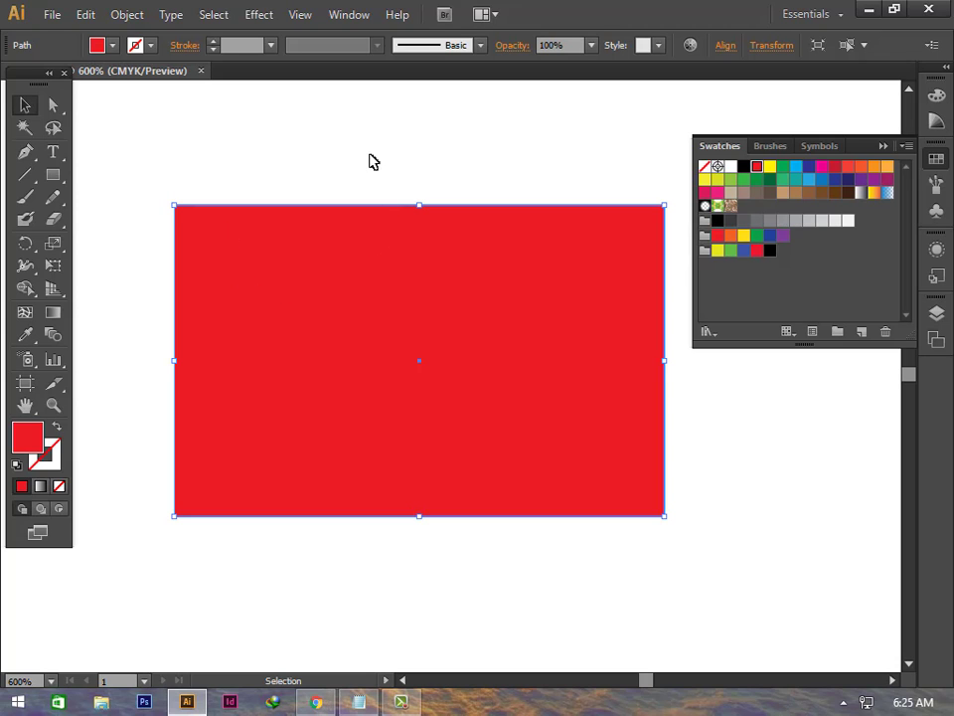
# Step: Create an Offset Path copy of the red rectangle, 10 pt larger on every side
pyautogui.click(130, 17)
pyautogui.moveTo(234, 390)
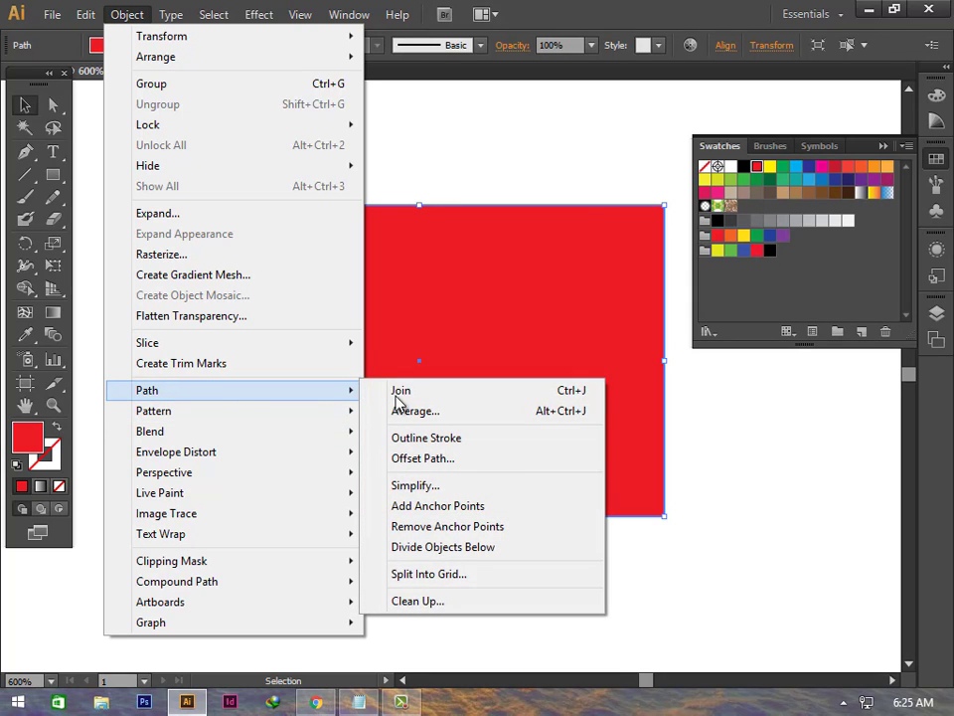
pyautogui.click(519, 275)
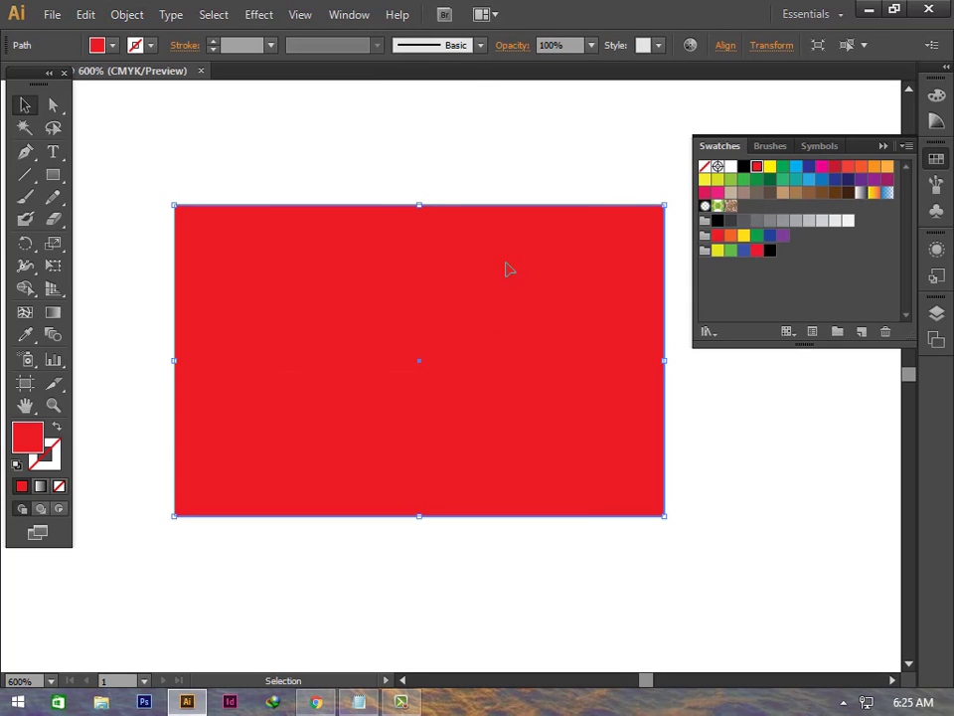
pyautogui.click(127, 17)
pyautogui.moveTo(228, 390)
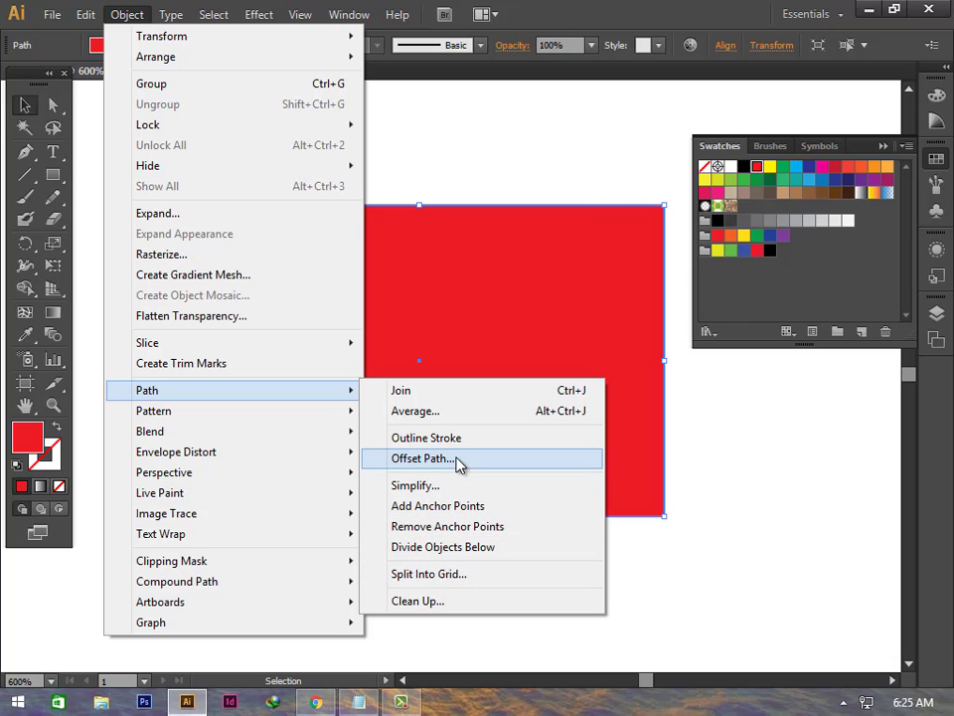
pyautogui.click(460, 464)
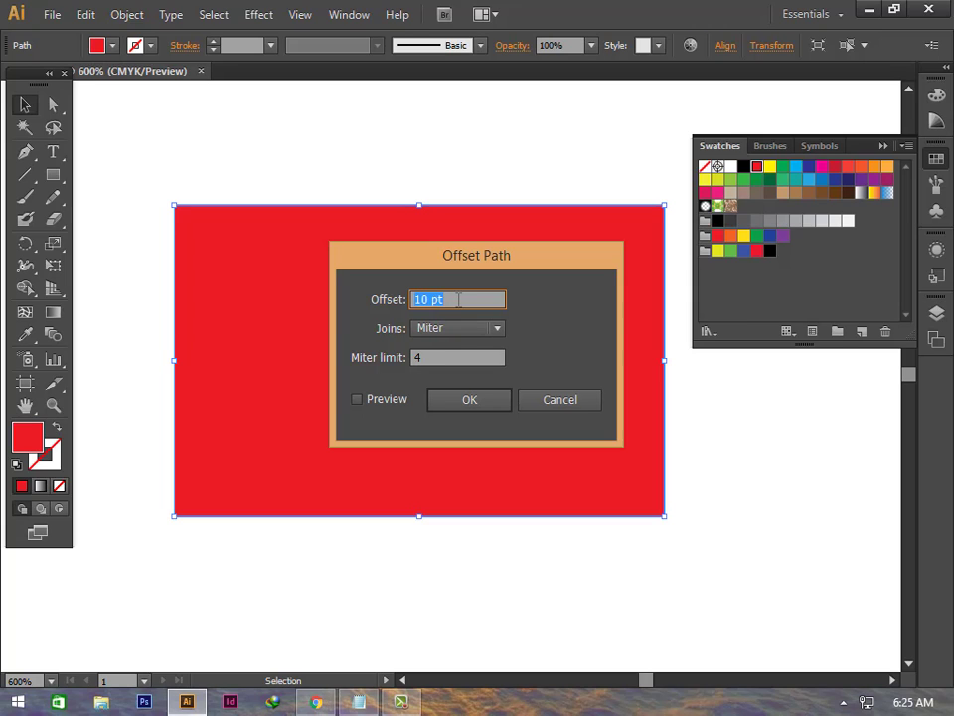
pyautogui.press('Down')
pyautogui.press('Down')
pyautogui.press('Down')
pyautogui.scroll(3, 446, 298)
pyautogui.scroll(4, 446, 298)
pyautogui.scroll(4, 446, 299)
pyautogui.scroll(11, 448, 298)
pyautogui.scroll(2, 448, 298)
pyautogui.scroll(-9, 448, 299)
pyautogui.scroll(-6, 449, 299)
pyautogui.scroll(-8, 449, 298)
pyautogui.scroll(1, 450, 297)
pyautogui.click(464, 403)
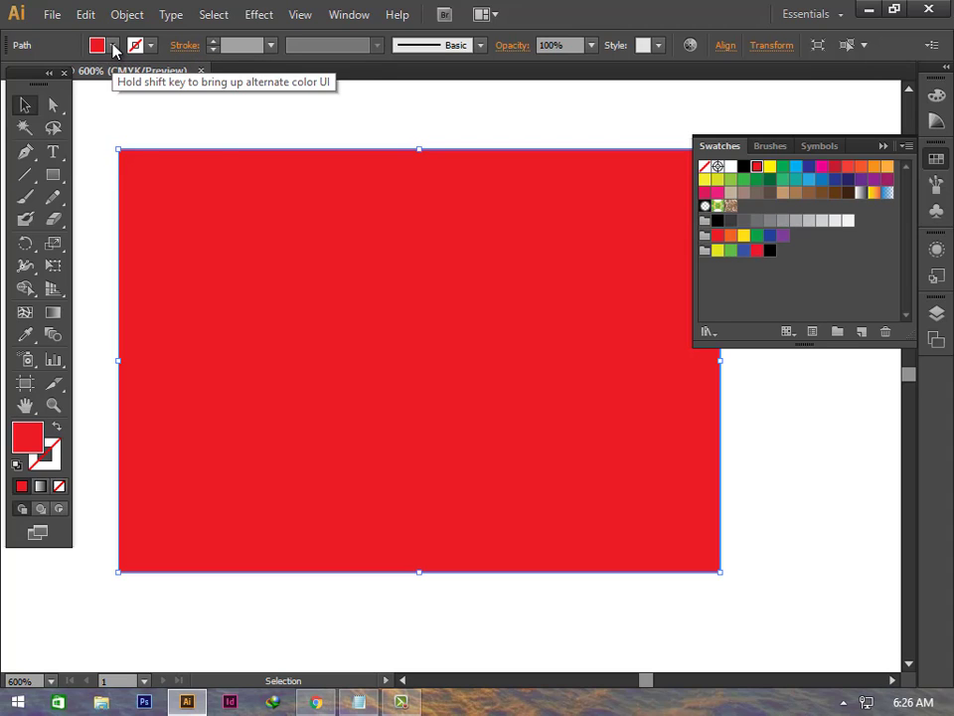
# Step: Fill the larger offset rectangle with CMYK Yellow
pyautogui.click(113, 46)
pyautogui.click(78, 76)
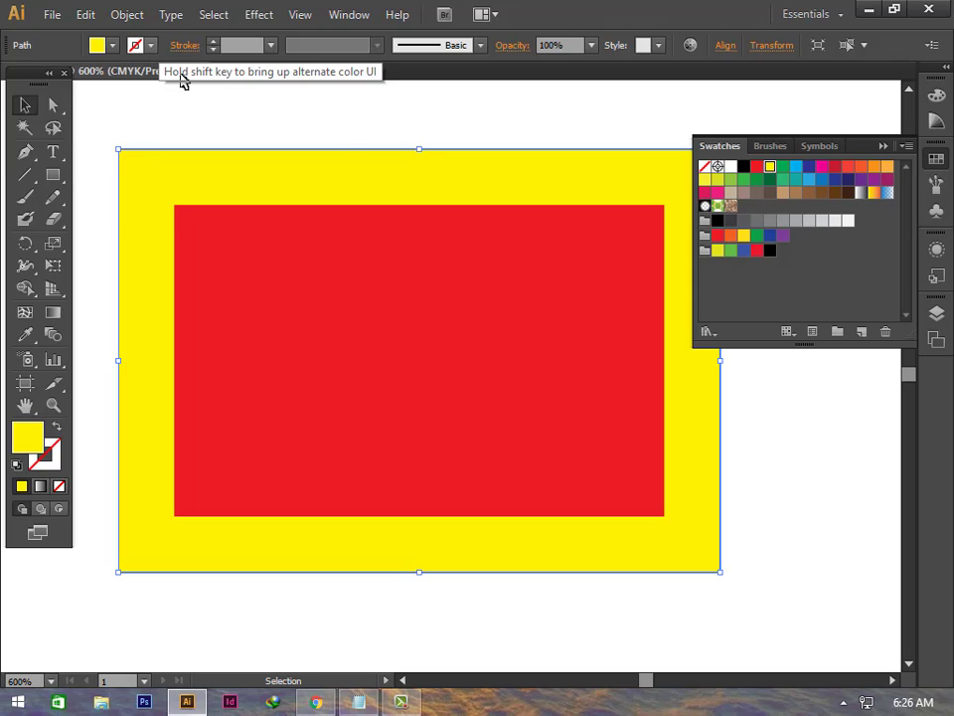
pyautogui.click(334, 229)
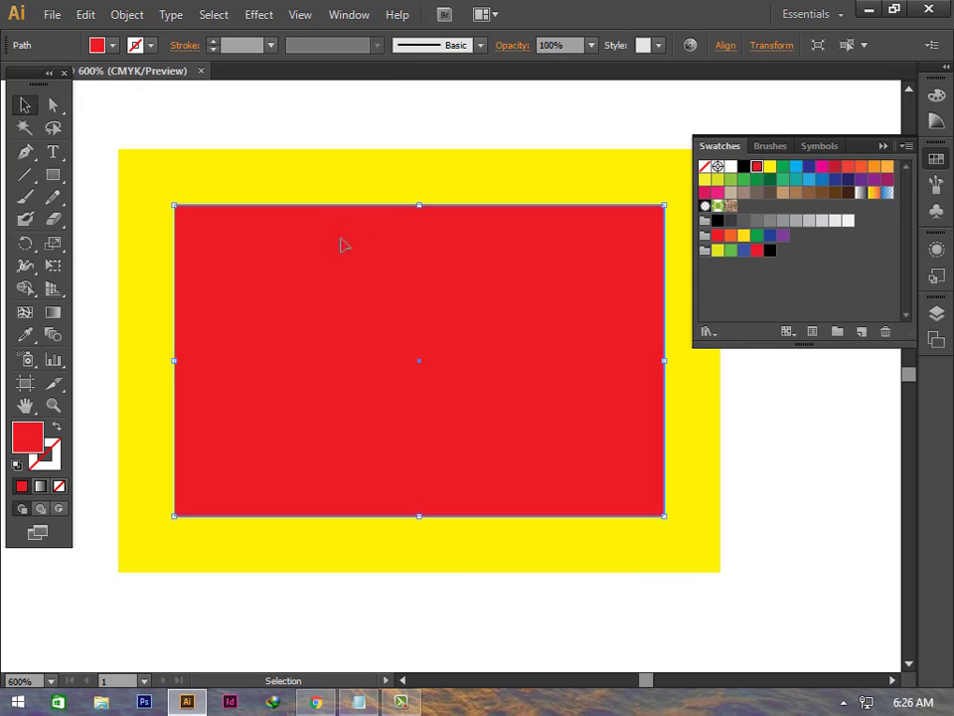
pyautogui.click(350, 176)
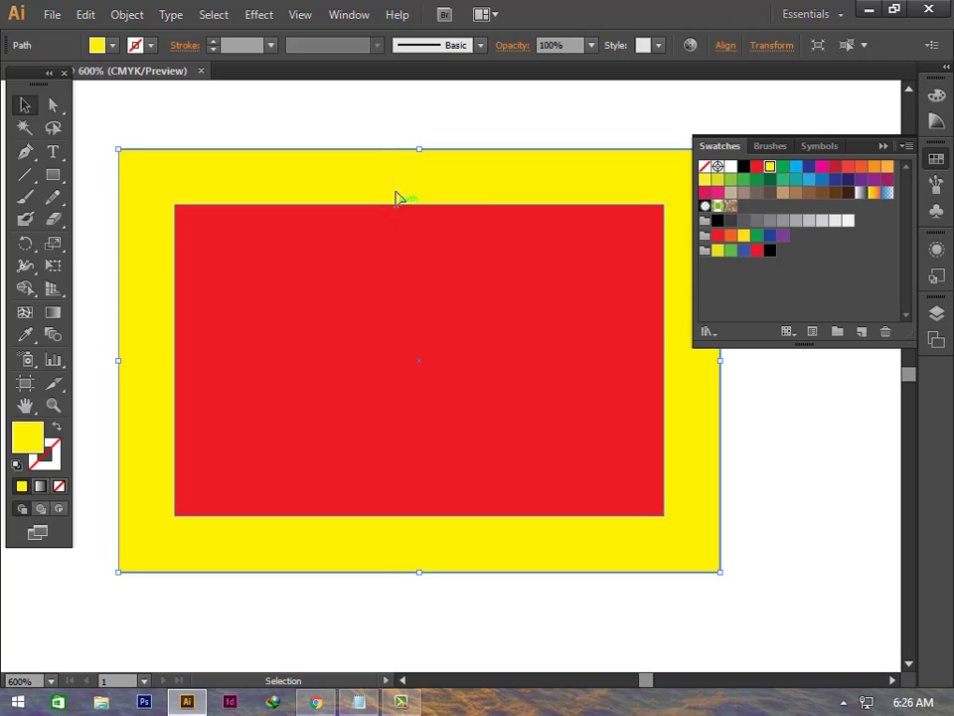
pyautogui.scroll(-1, 301, 190)
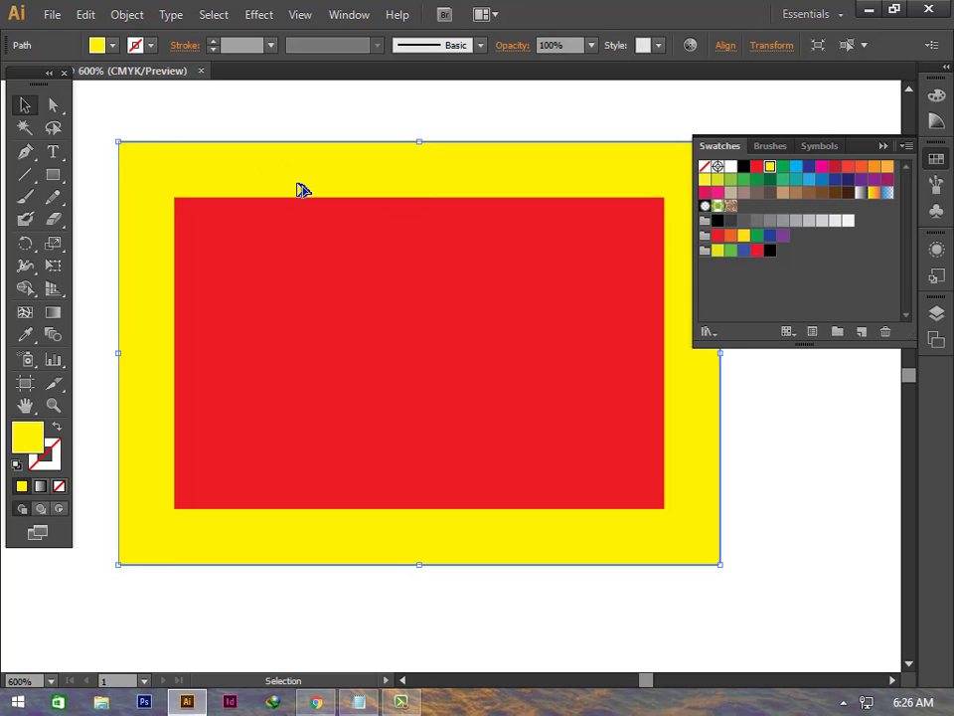
pyautogui.scroll(-2, 301, 190)
# Step: Move the yellow rectangle down-right, clear of the red one, and select the red rectangle
pyautogui.moveTo(350, 180); pyautogui.dragTo(577, 405)
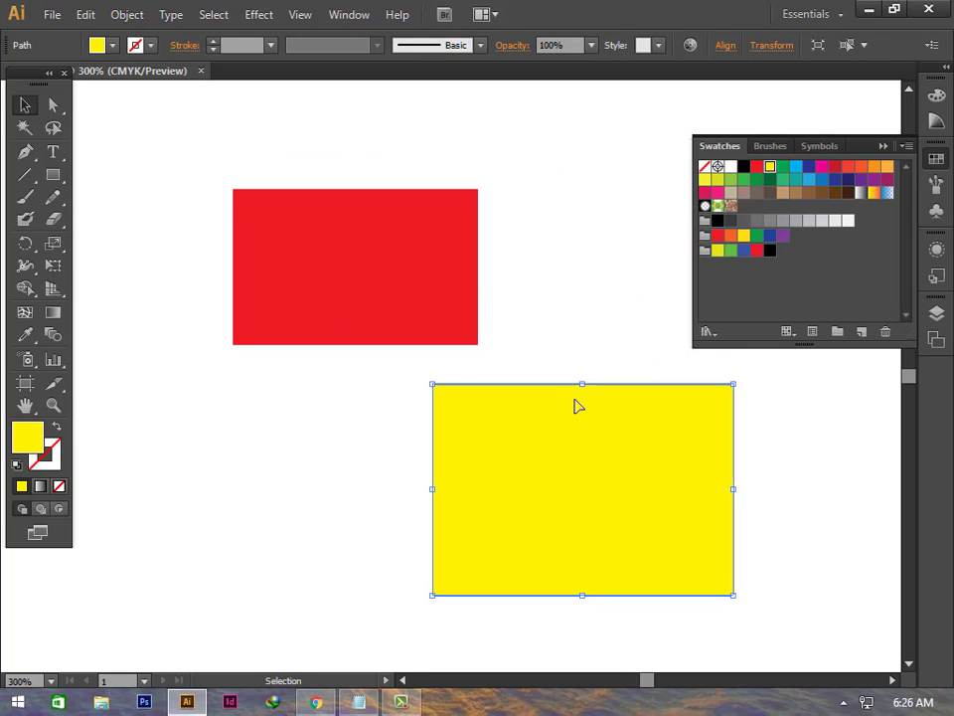
pyautogui.click(362, 260)
pyautogui.click(573, 428)
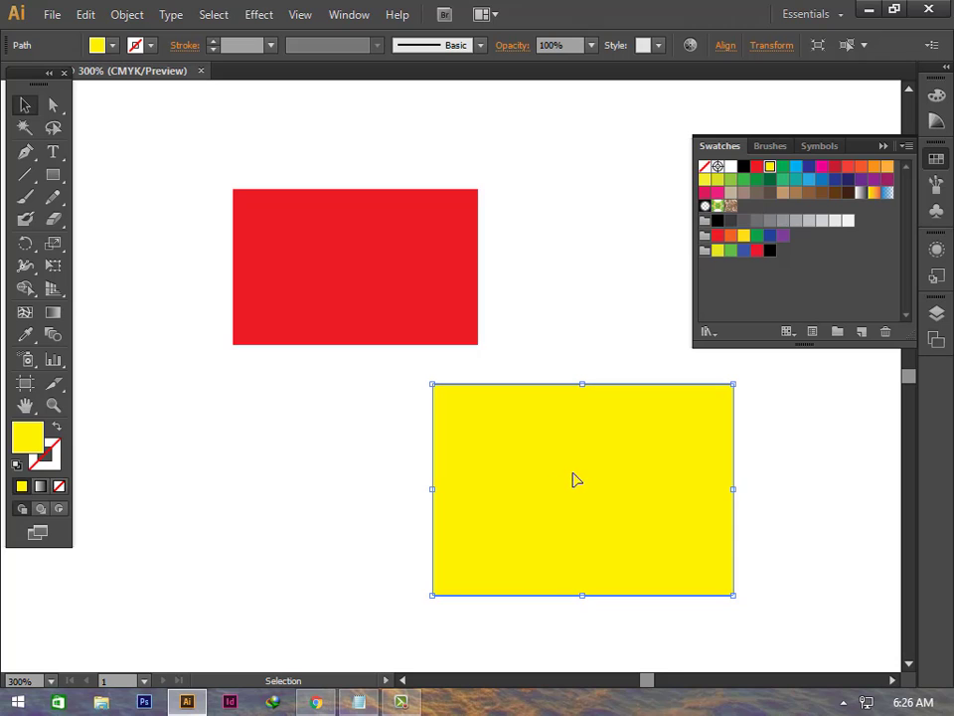
pyautogui.click(369, 305)
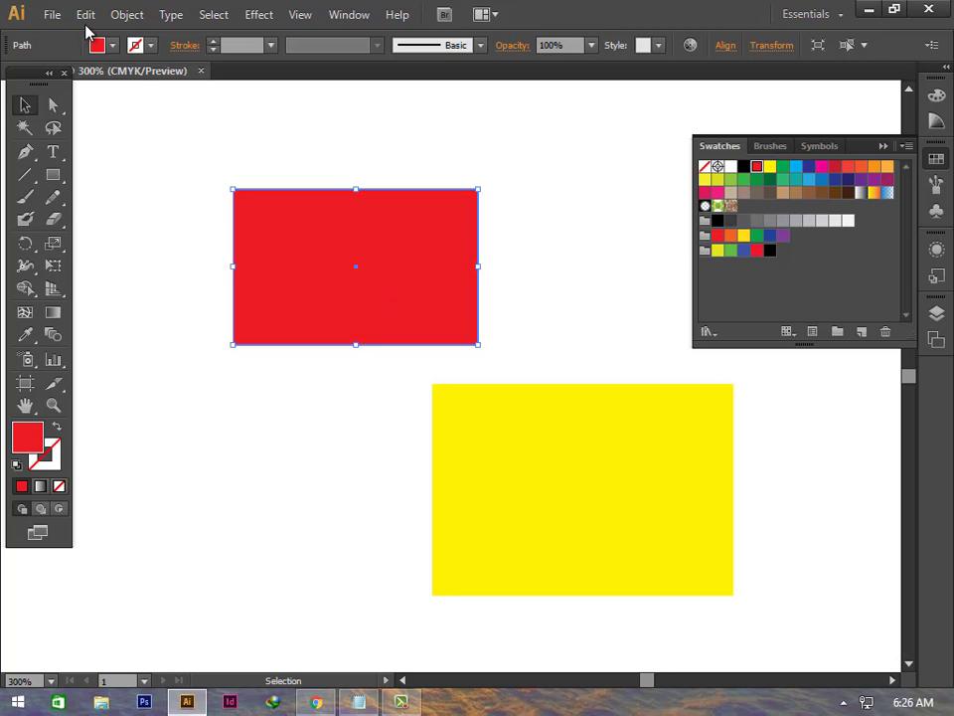
# Step: Create a rectangle inset 10 pt inside the red one using an Offset Path of -10 pt
pyautogui.click(128, 15)
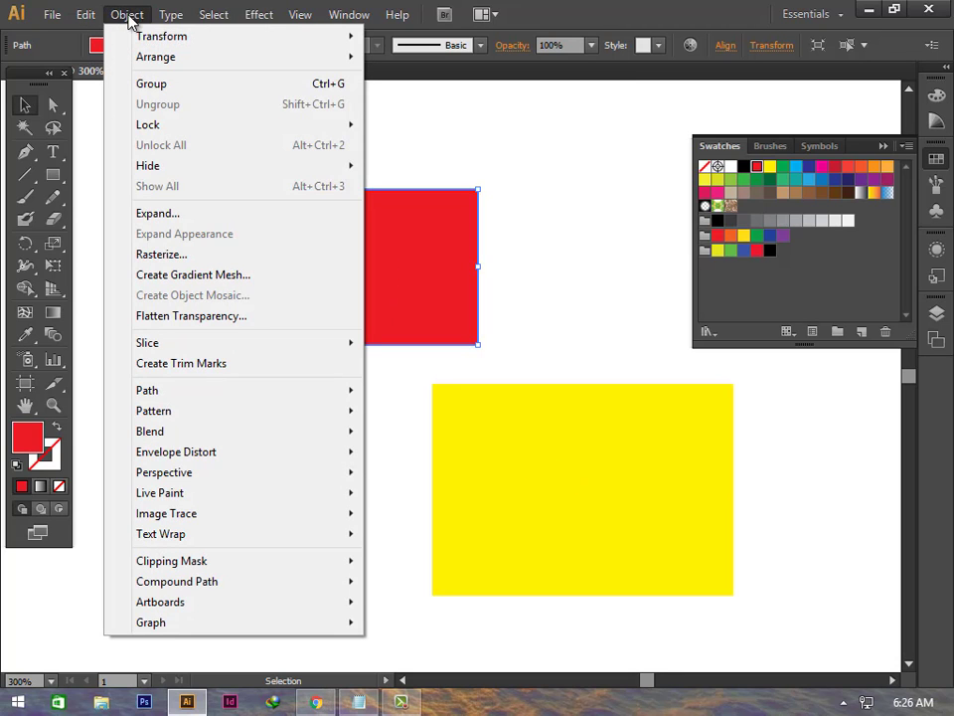
pyautogui.moveTo(147, 390)
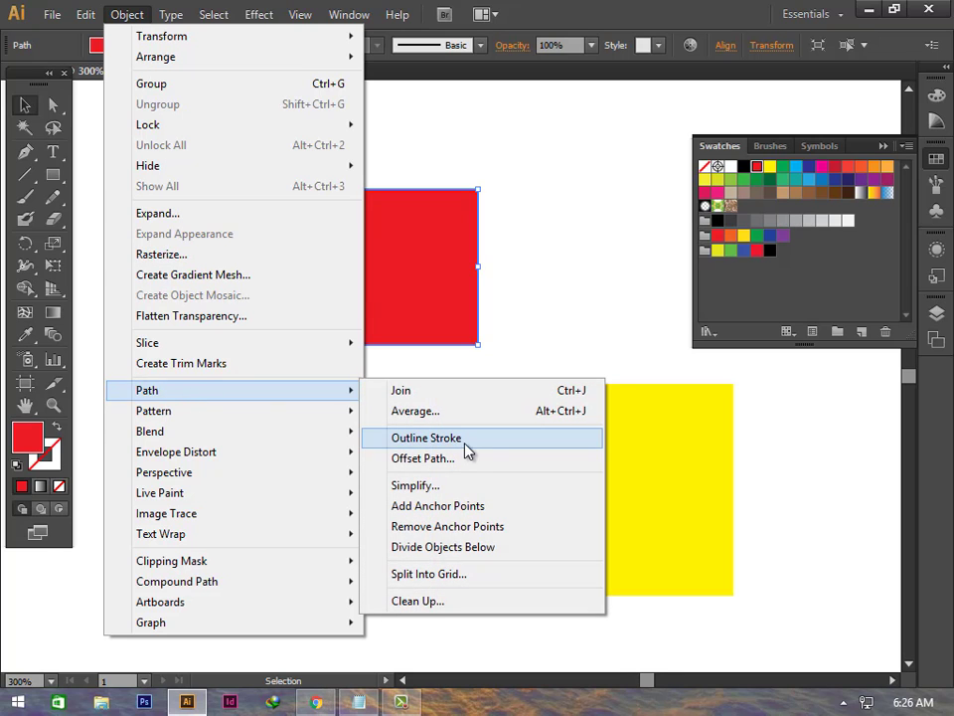
pyautogui.click(468, 459)
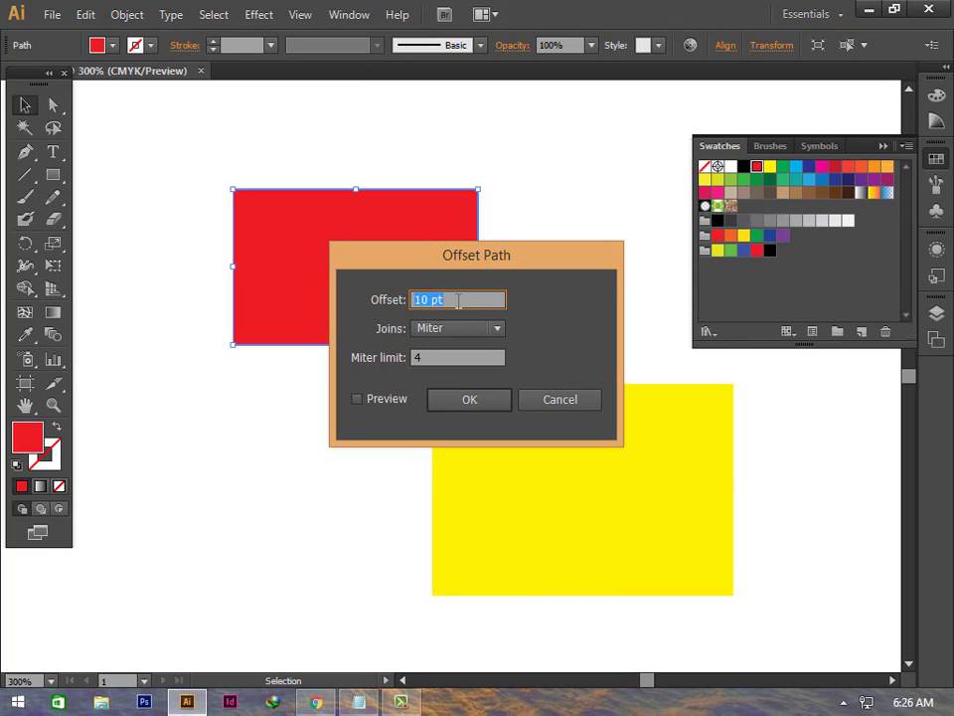
pyautogui.click(417, 299)
pyautogui.write('-')
pyautogui.click(476, 401)
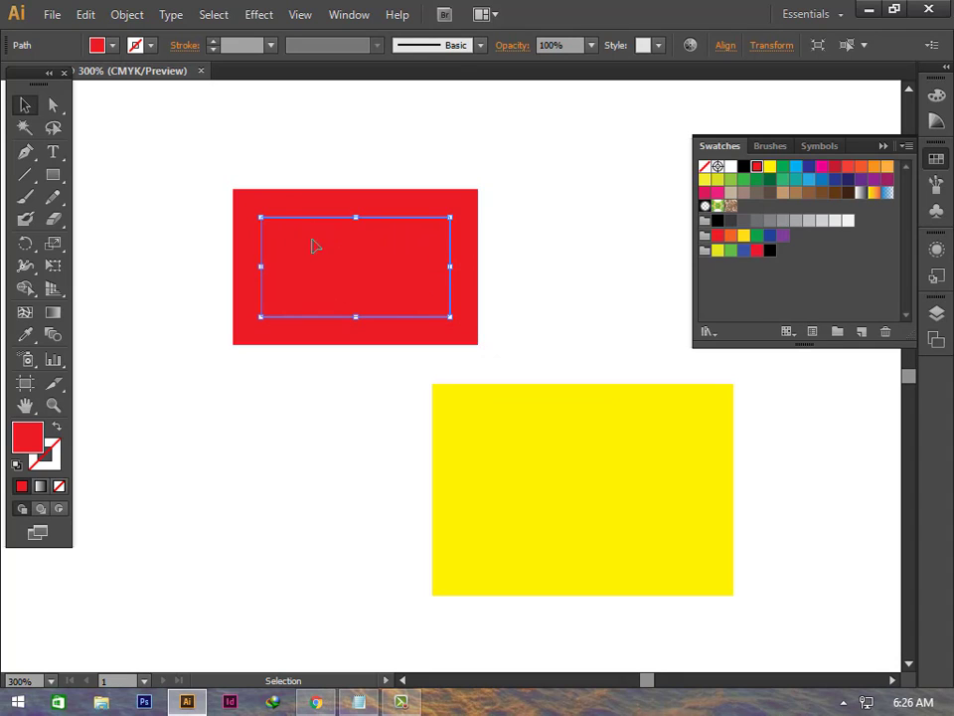
# Step: Move the inset rectangle below-left of the red one and fill it CMYK Blue
pyautogui.moveTo(407, 239); pyautogui.dragTo(345, 419)
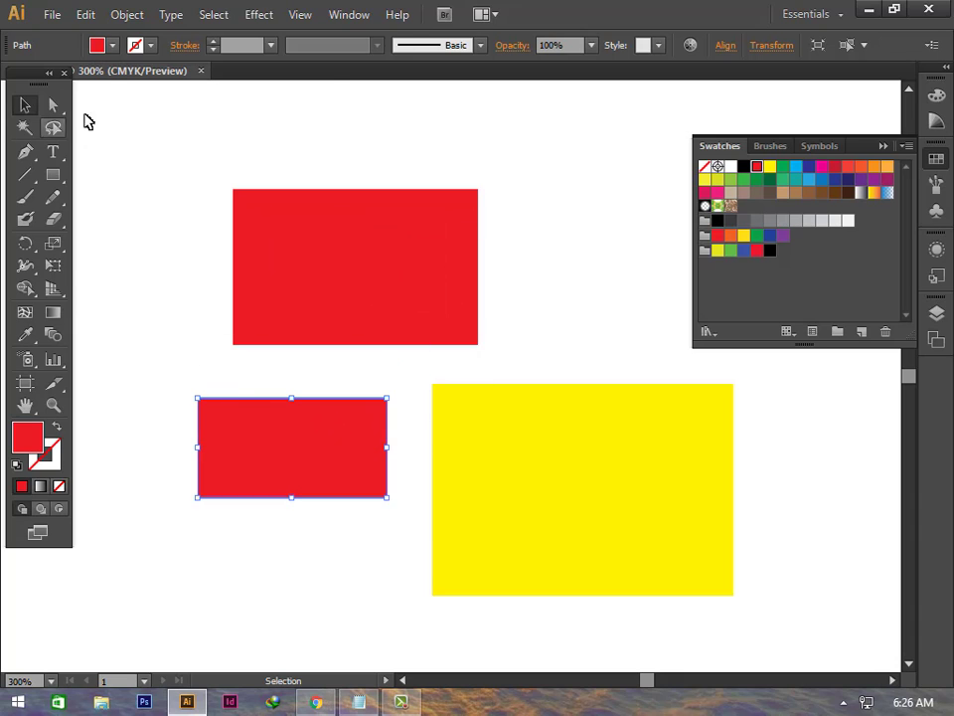
pyautogui.click(100, 45)
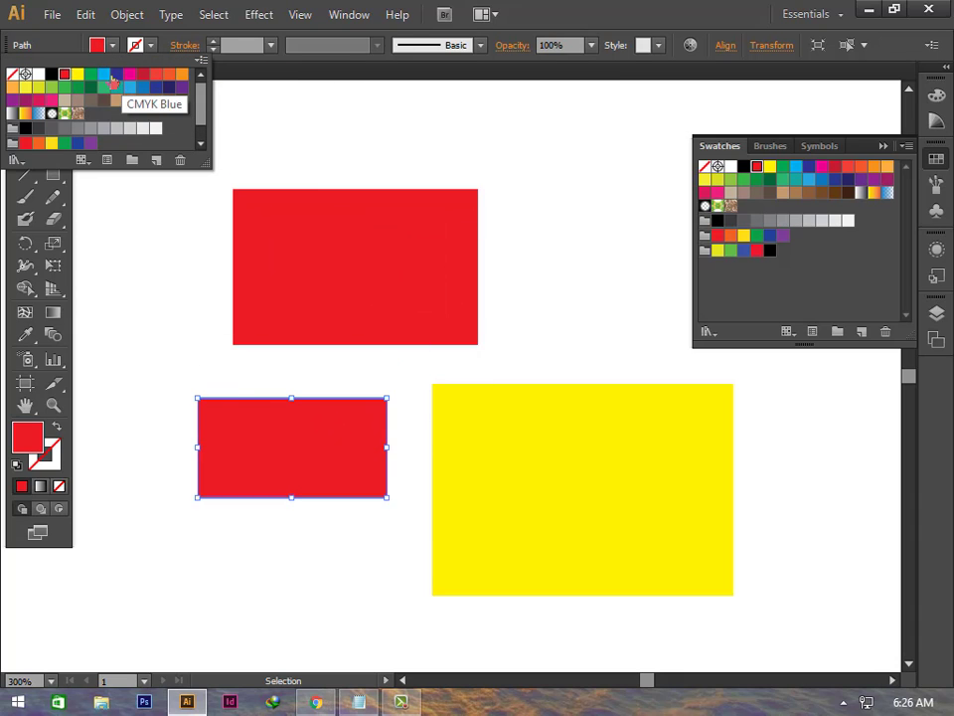
pyautogui.click(103, 76)
pyautogui.click(245, 348)
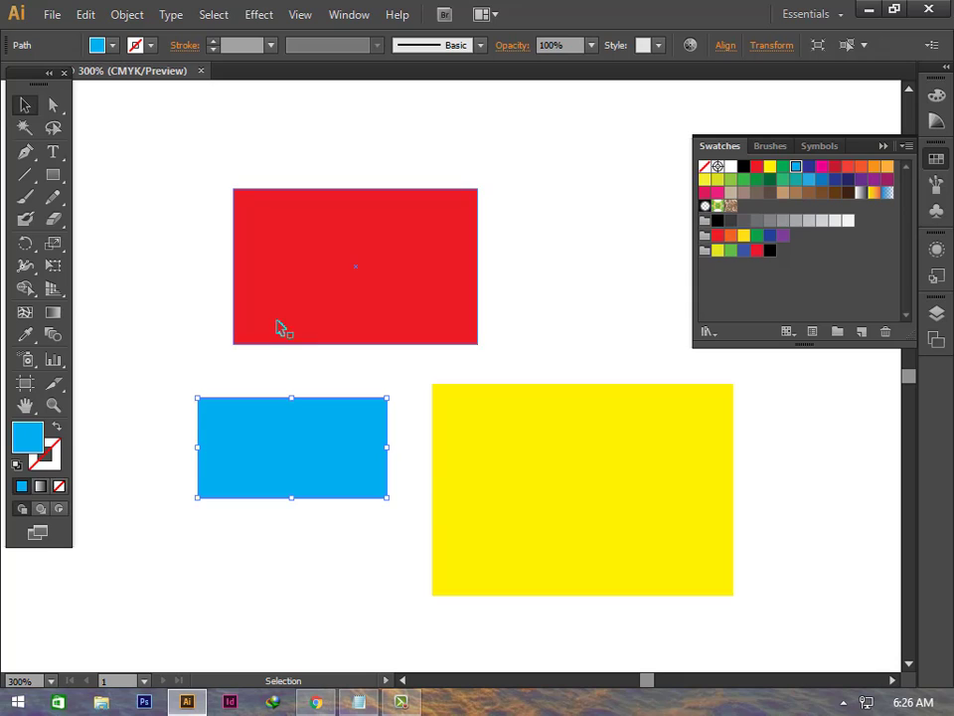
pyautogui.click(280, 328)
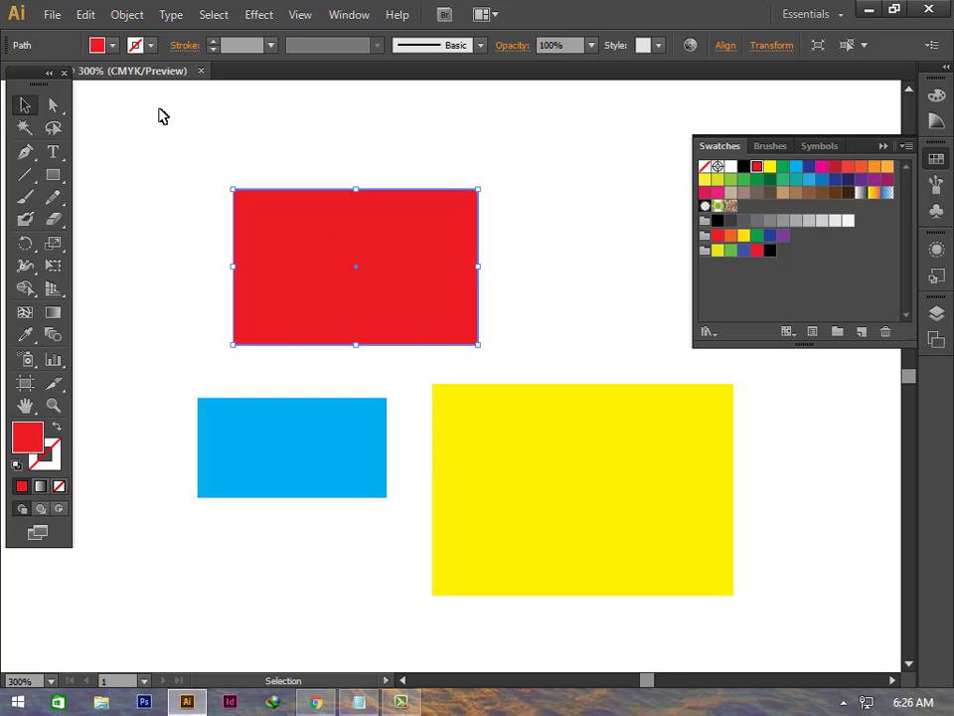
pyautogui.click(298, 418)
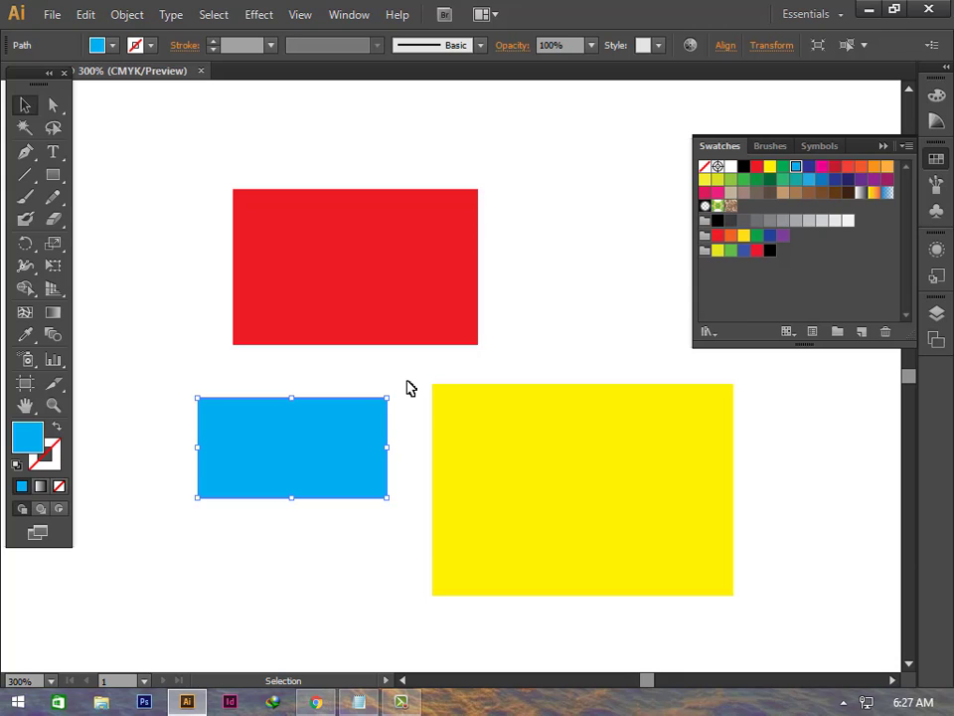
pyautogui.click(407, 388)
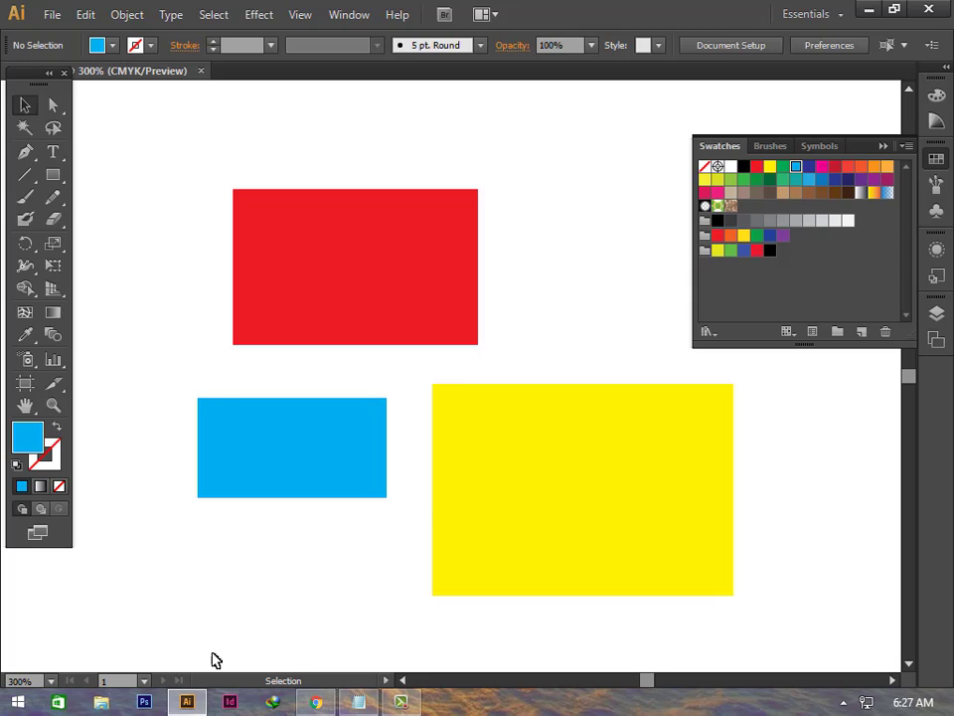
# Step: Find item '8.robi logo' in the Notepad notes, then minimize Notepad and return to Illustrator
pyautogui.click(359, 702)
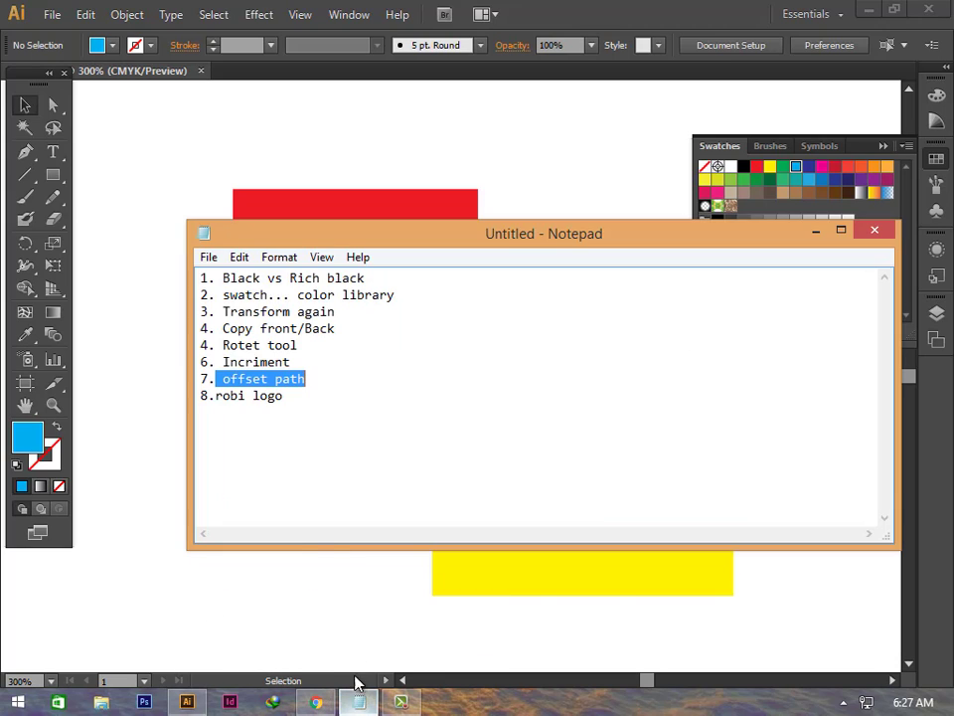
pyautogui.click(293, 402)
pyautogui.moveTo(293, 397); pyautogui.dragTo(198, 402)
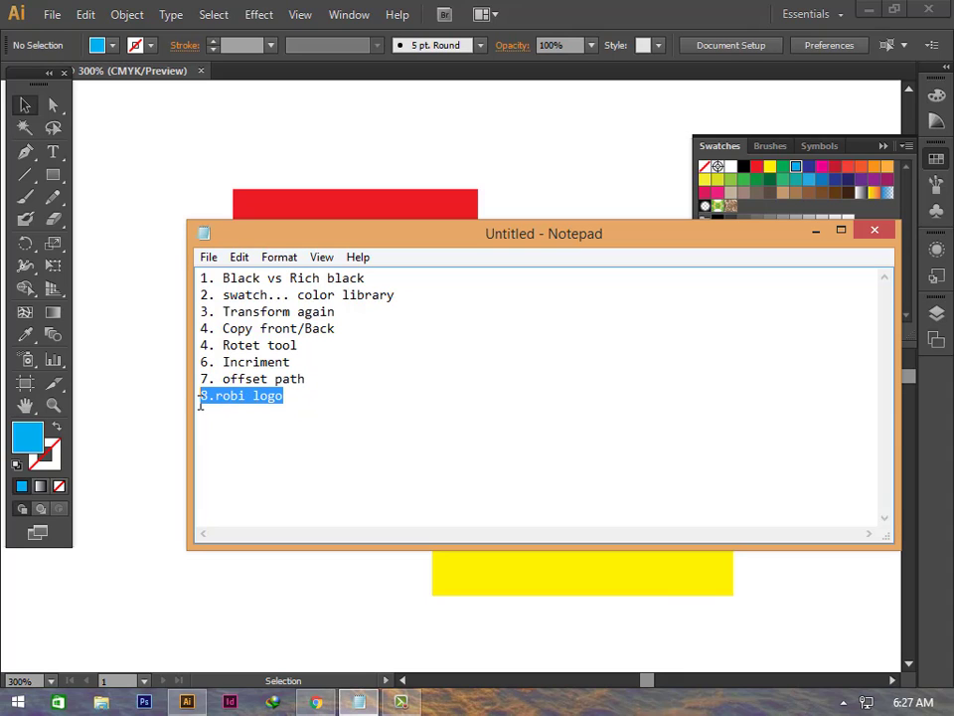
pyautogui.moveTo(621, 237); pyautogui.dragTo(536, 262)
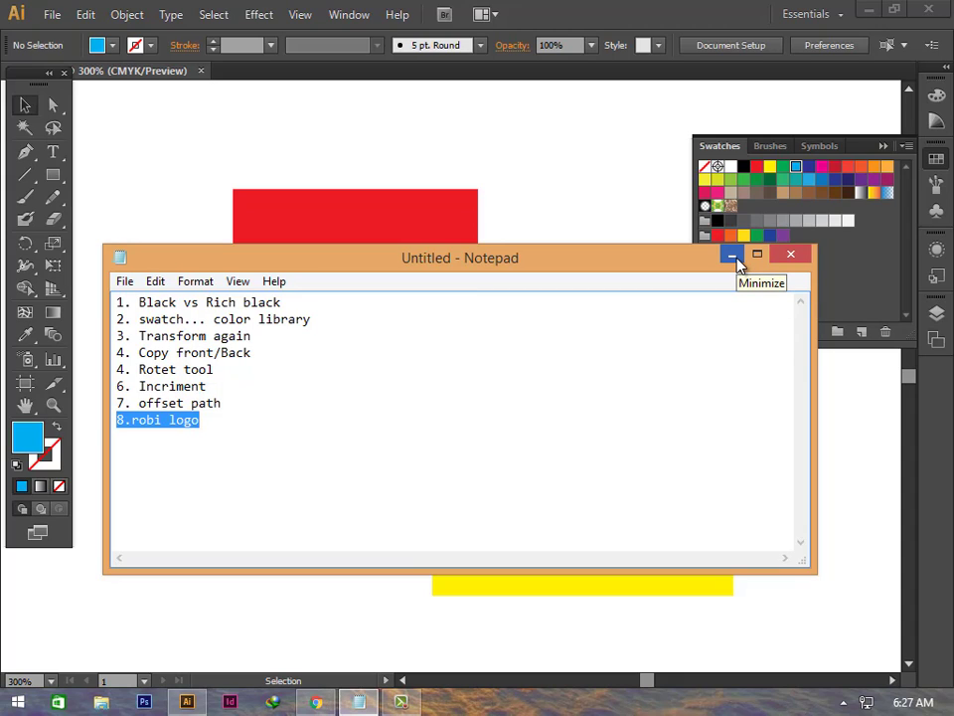
pyautogui.click(737, 259)
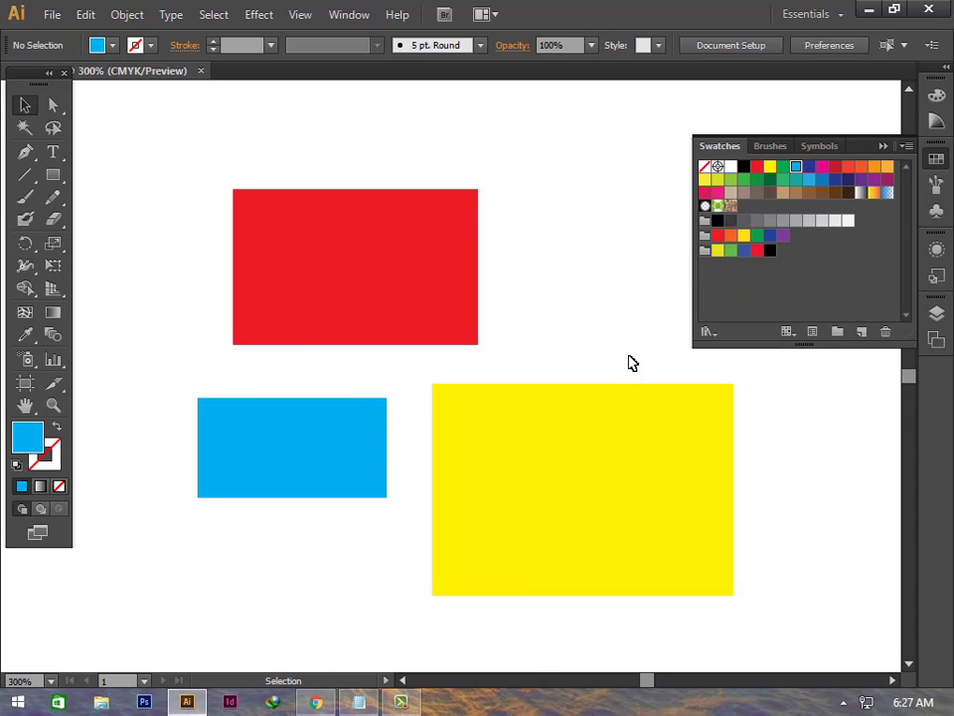
pyautogui.click(375, 703)
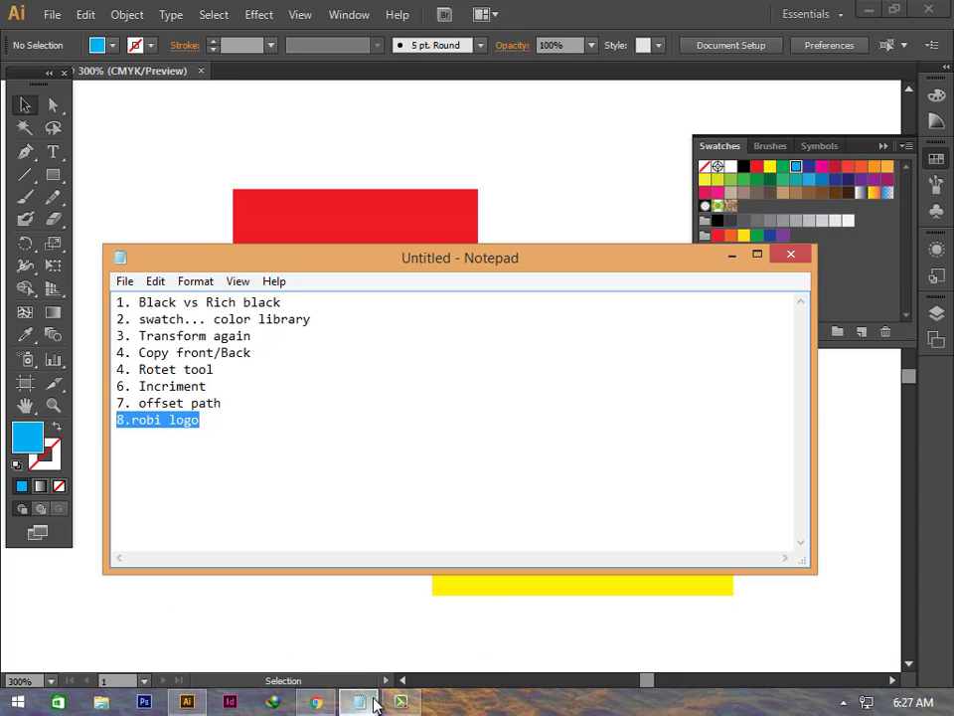
pyautogui.click(558, 200)
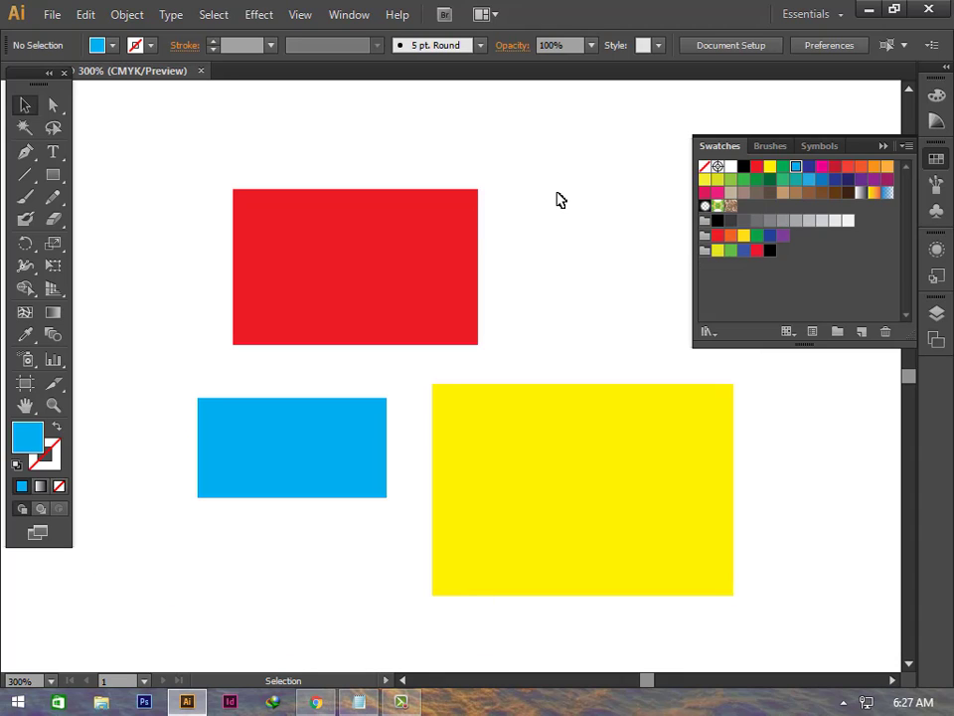